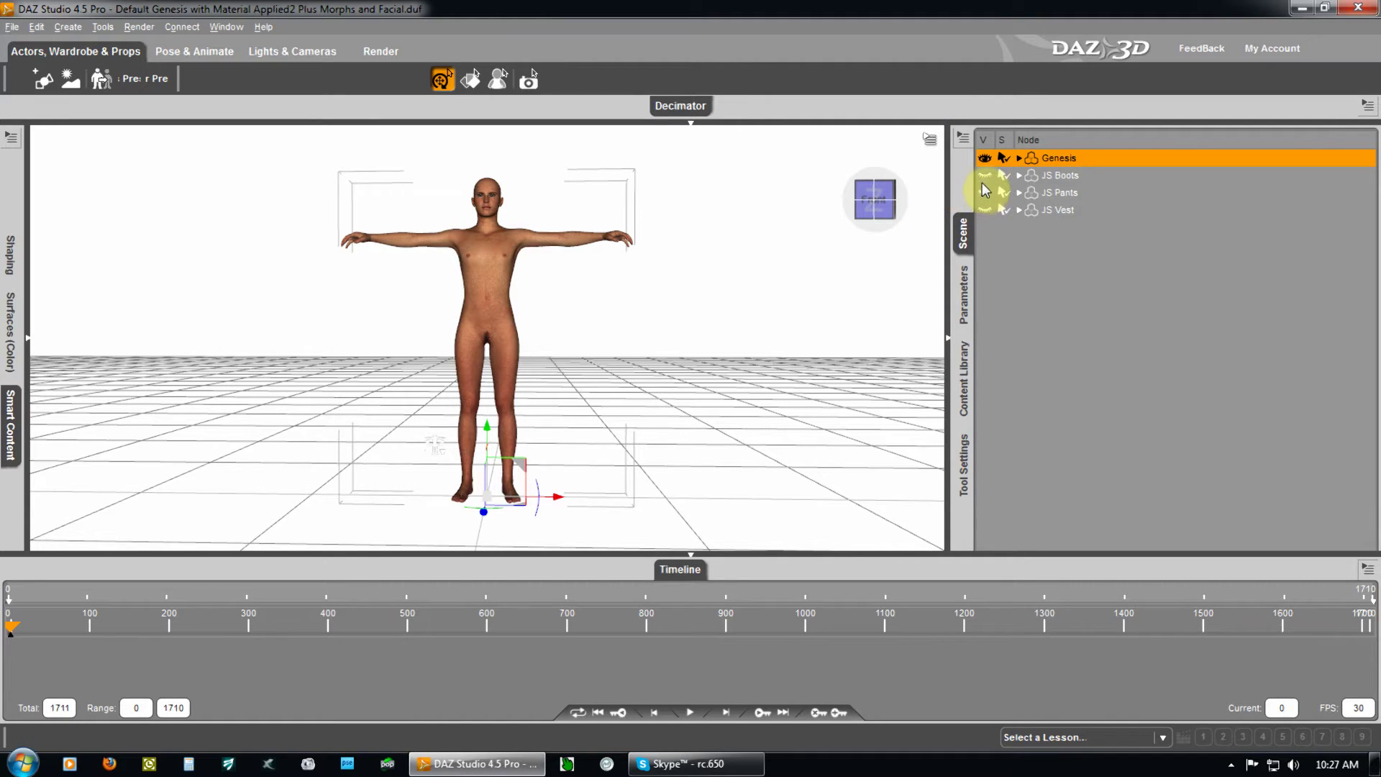
Turn on visibility for JS Boots and JS Pants on the Genesis figure.
left_click_drag(985, 176, 989, 192)
Make JS Vest visible, then select Genesis, JS Pants and JS Boots, ending on JS Vest.
left_click(986, 210)
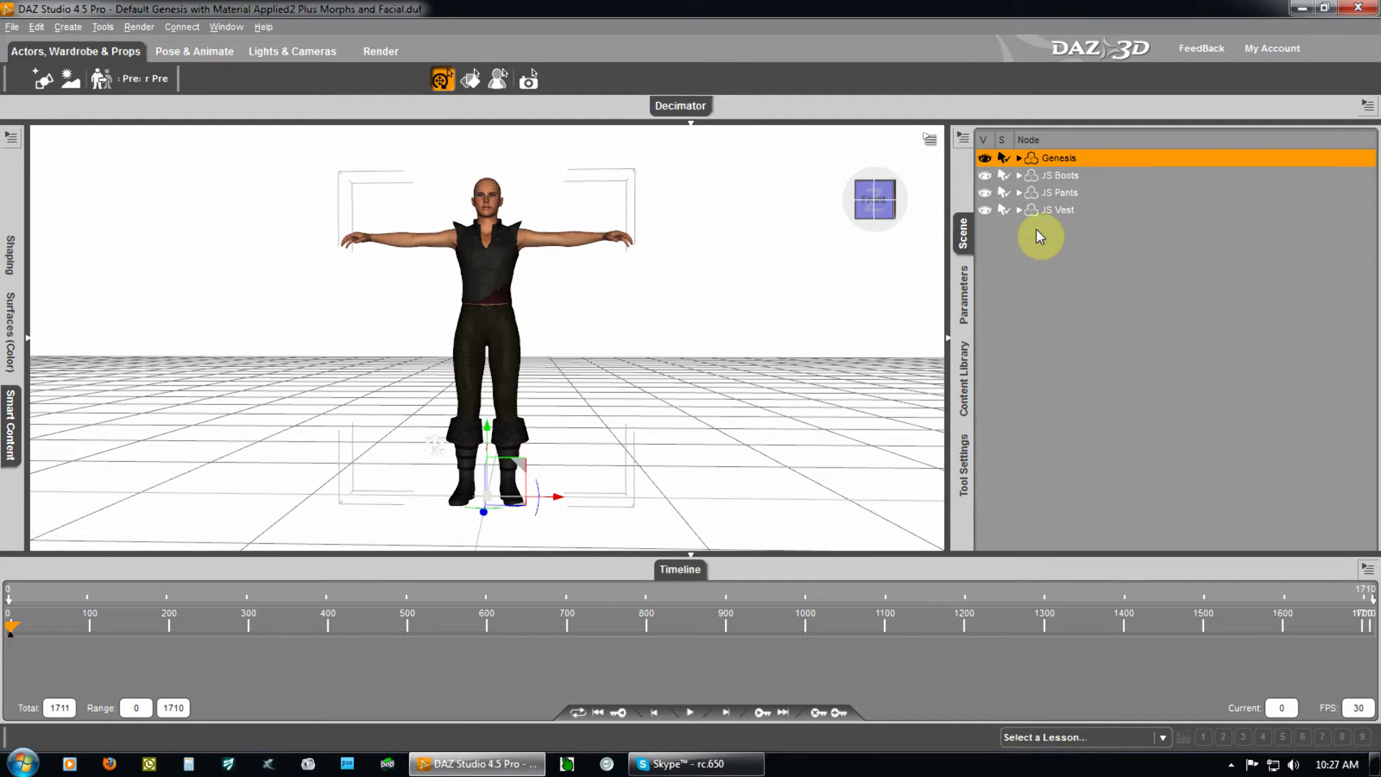
left_click(1043, 212)
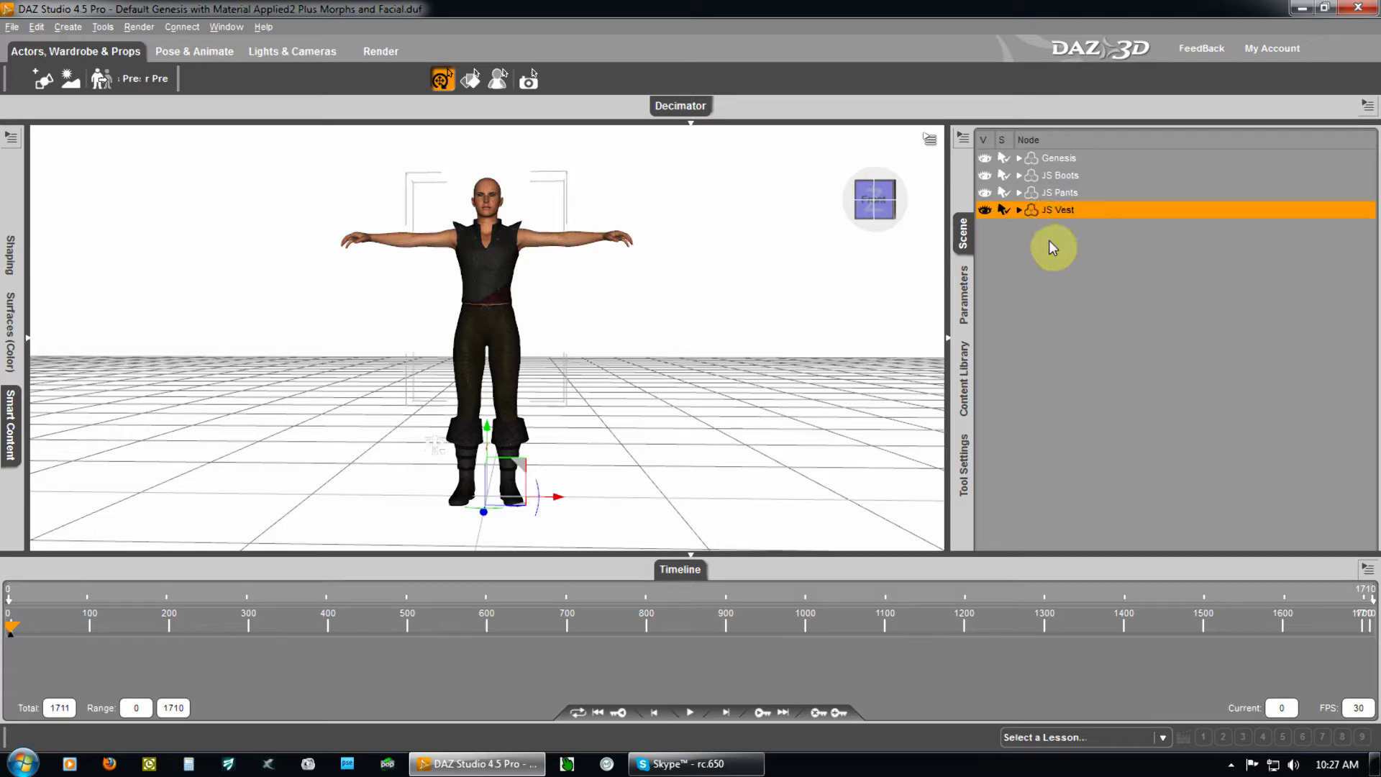
left_click(1043, 153)
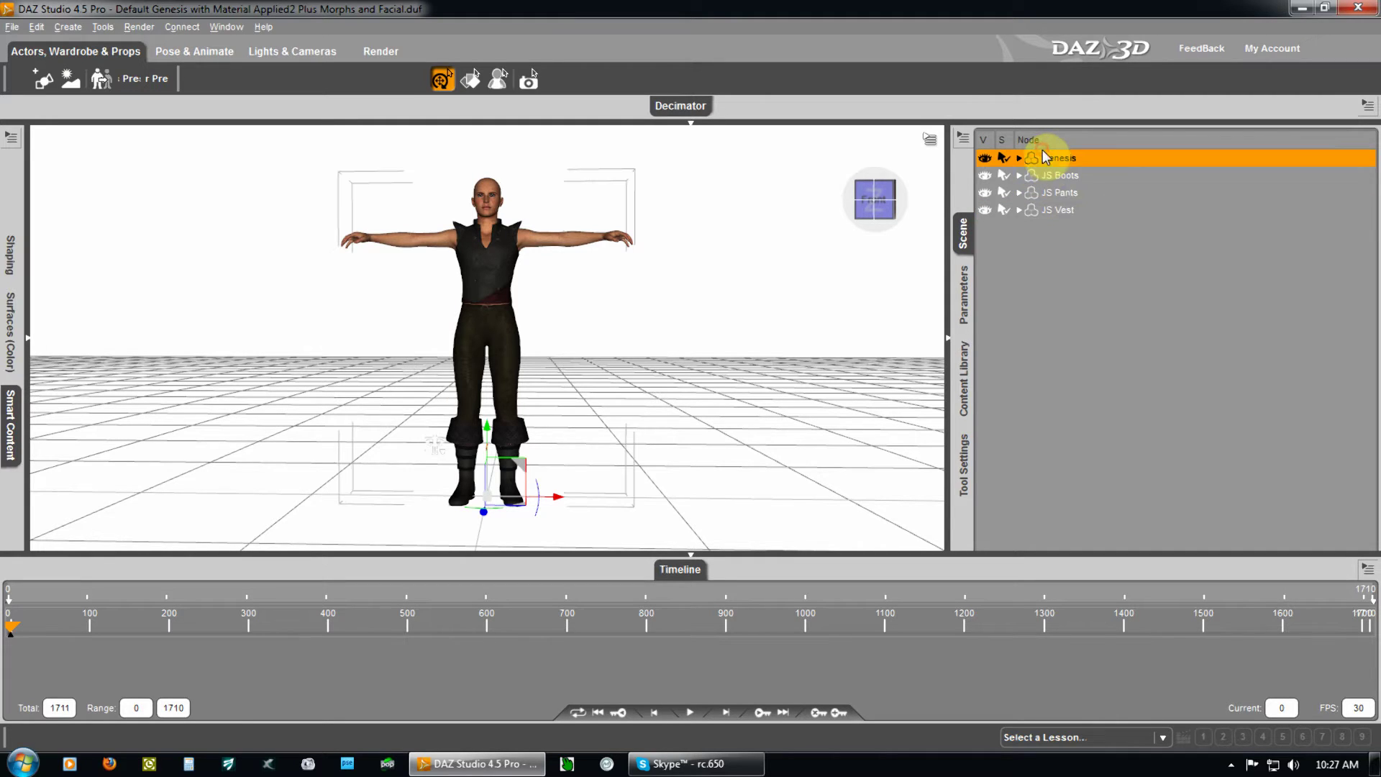
left_click(1041, 209)
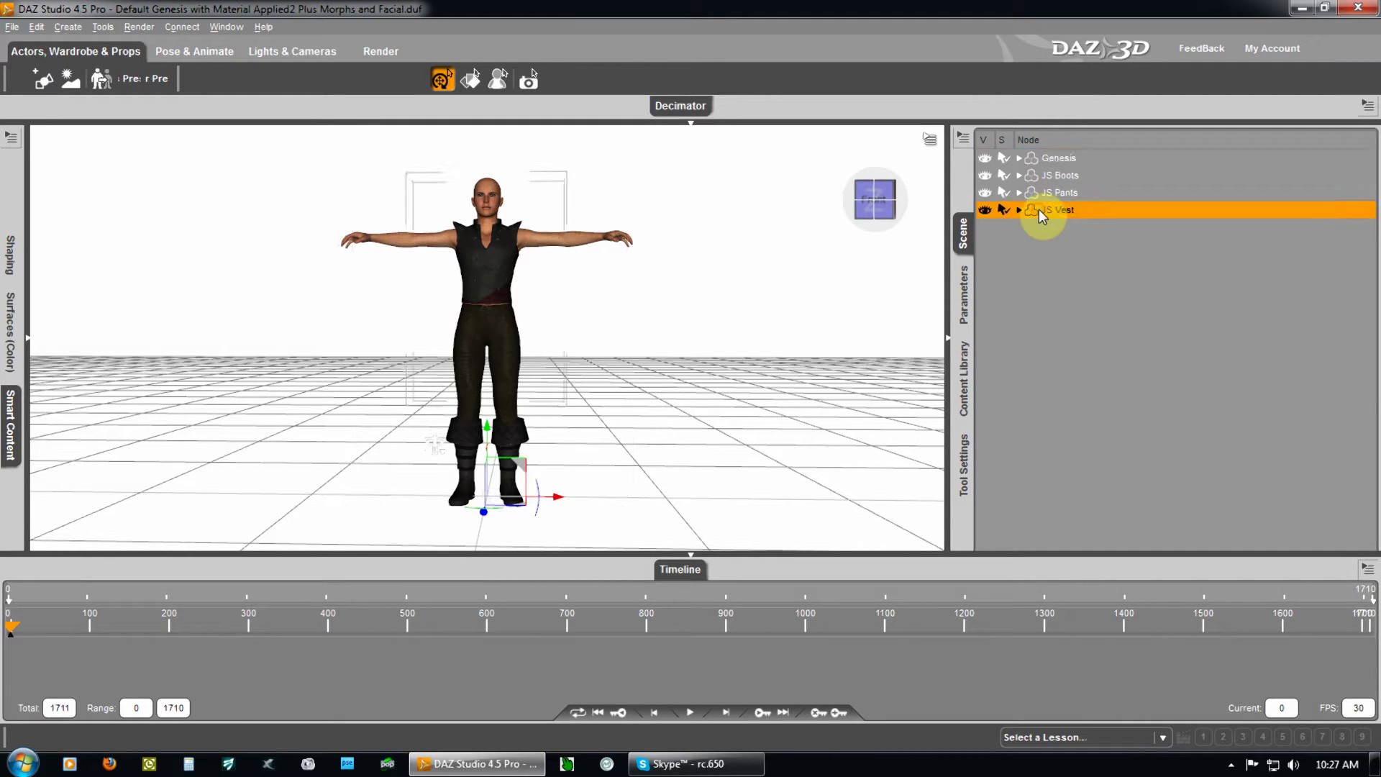
left_click(1049, 192)
left_click(1052, 175)
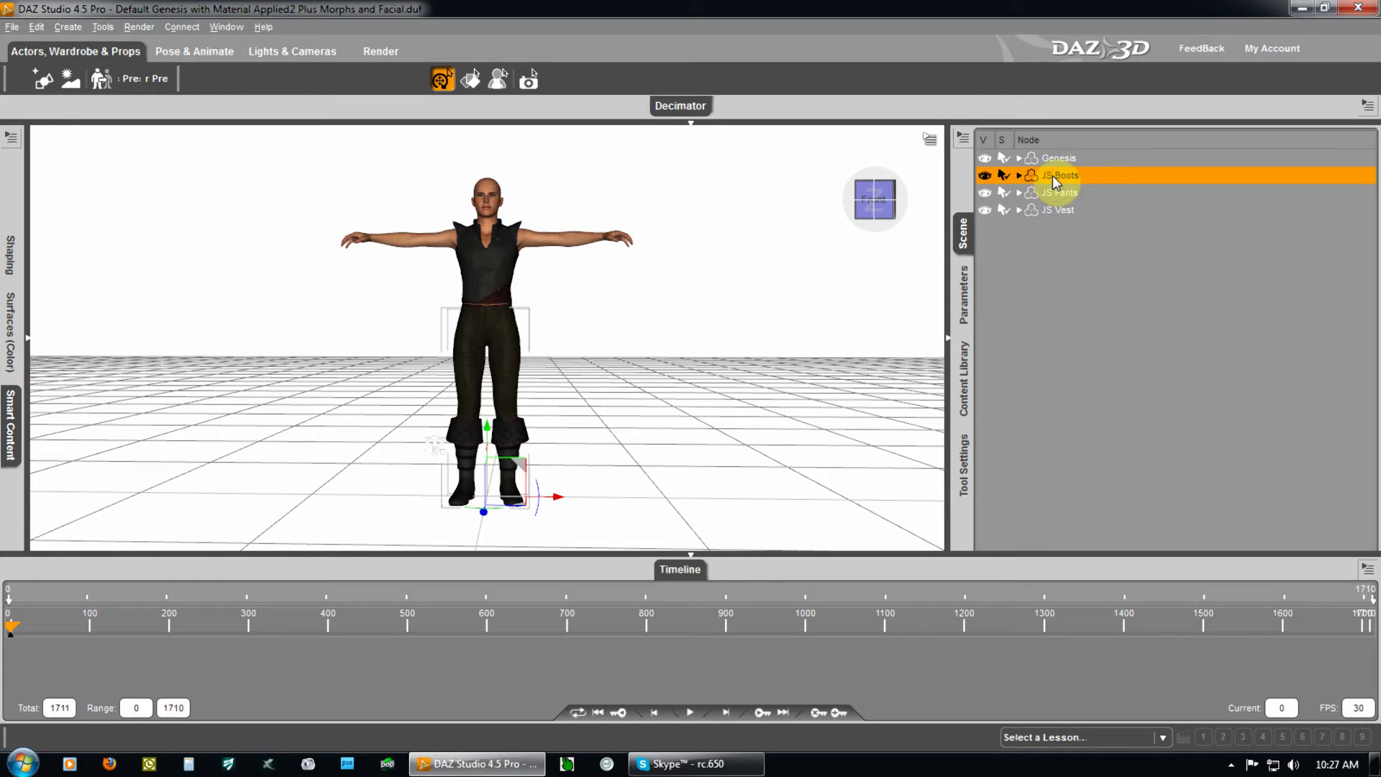
left_click(1033, 210)
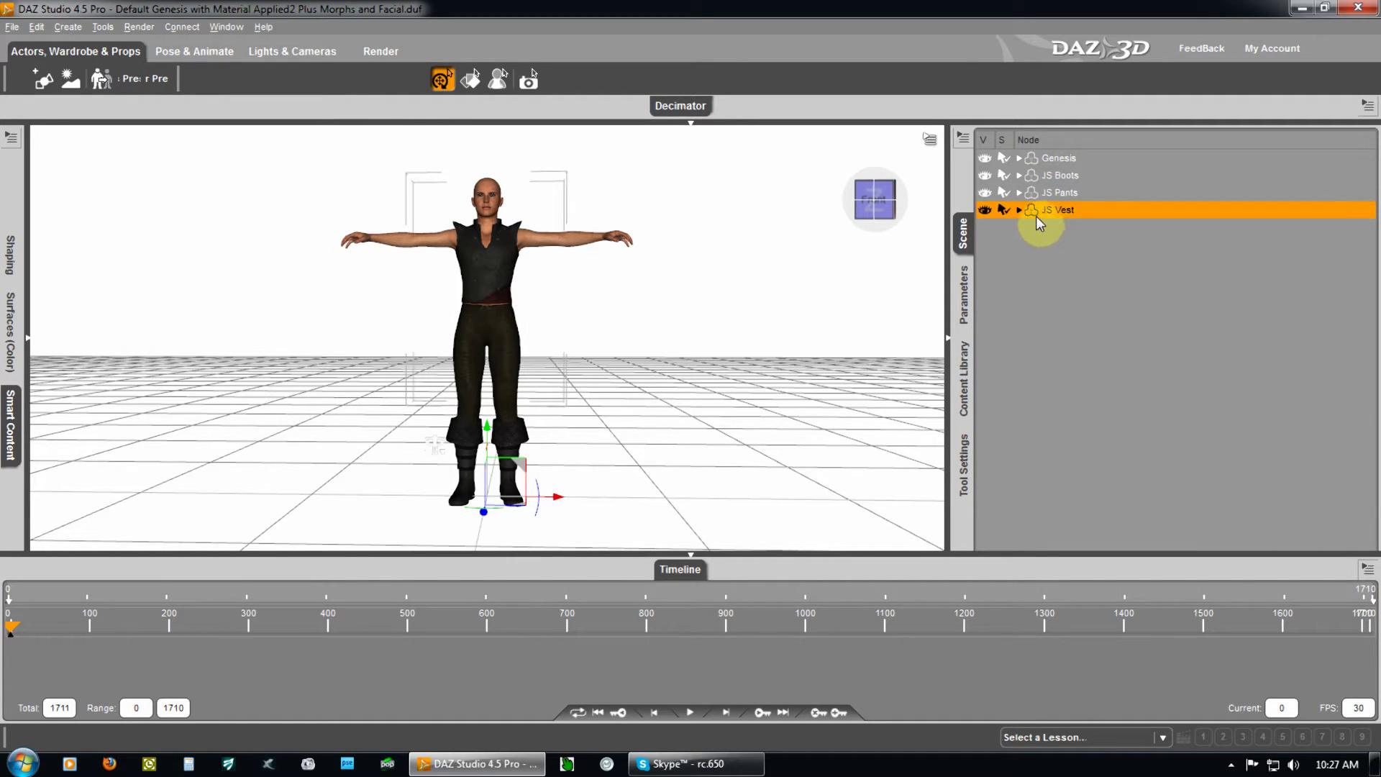
Launch Assets > Transfer Utility, choose Genesis as source and JS Vest as target, and expand all options.
left_click(964, 142)
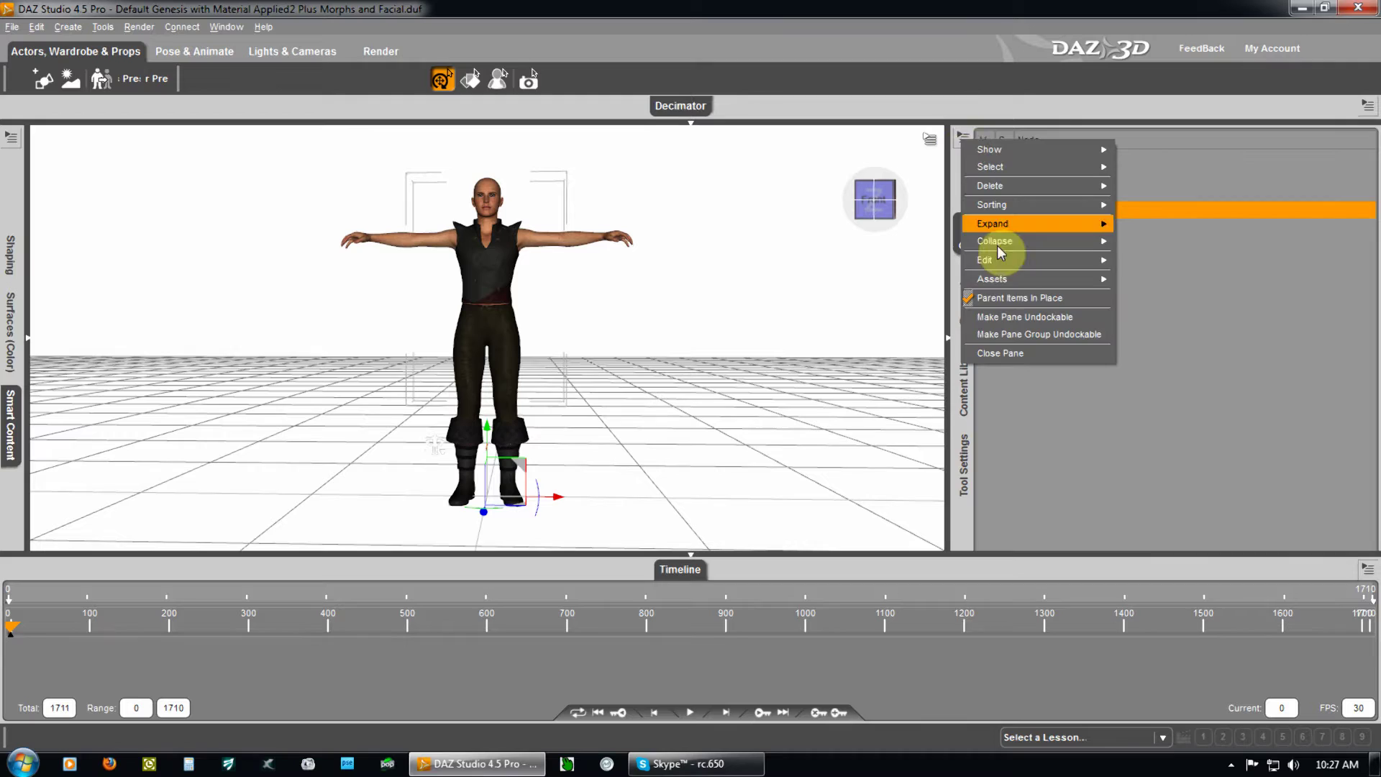
mouse_move(1013, 278)
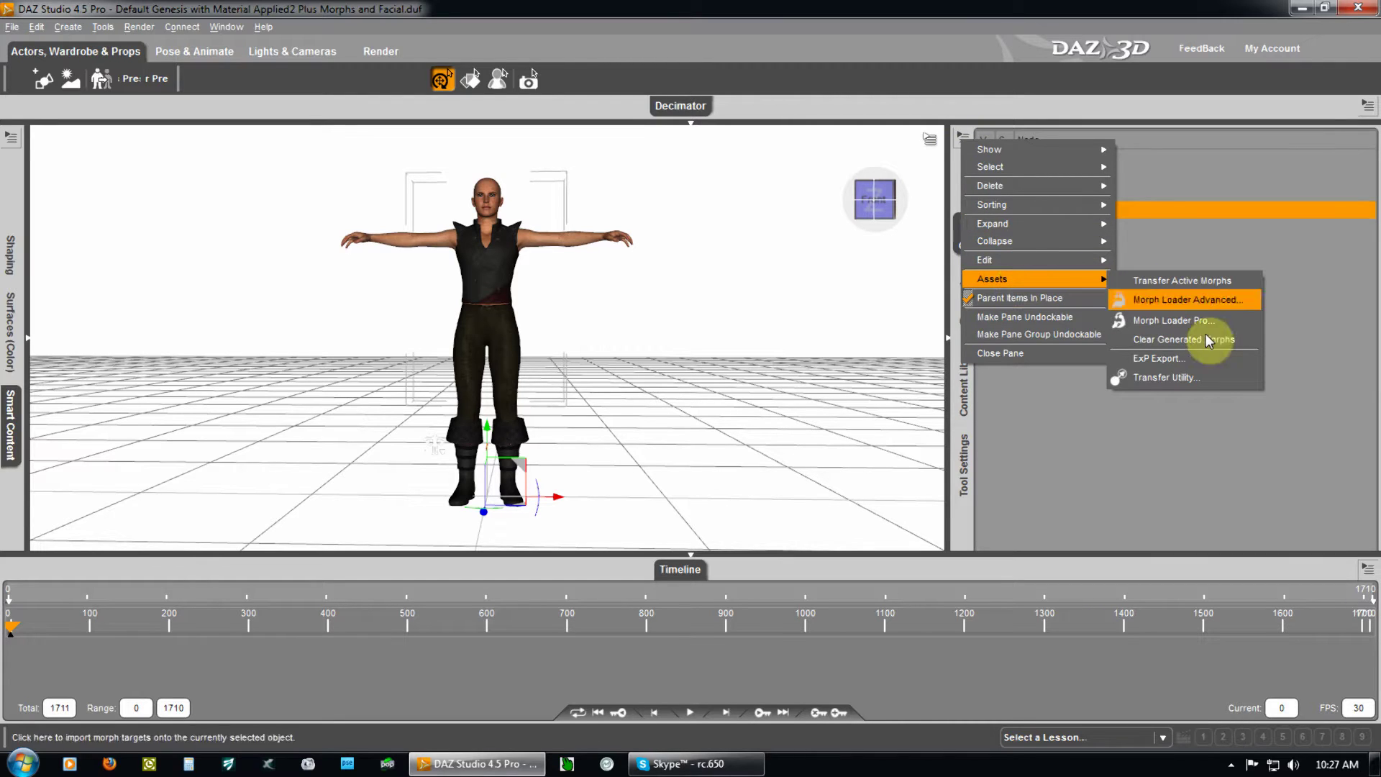
left_click(1187, 380)
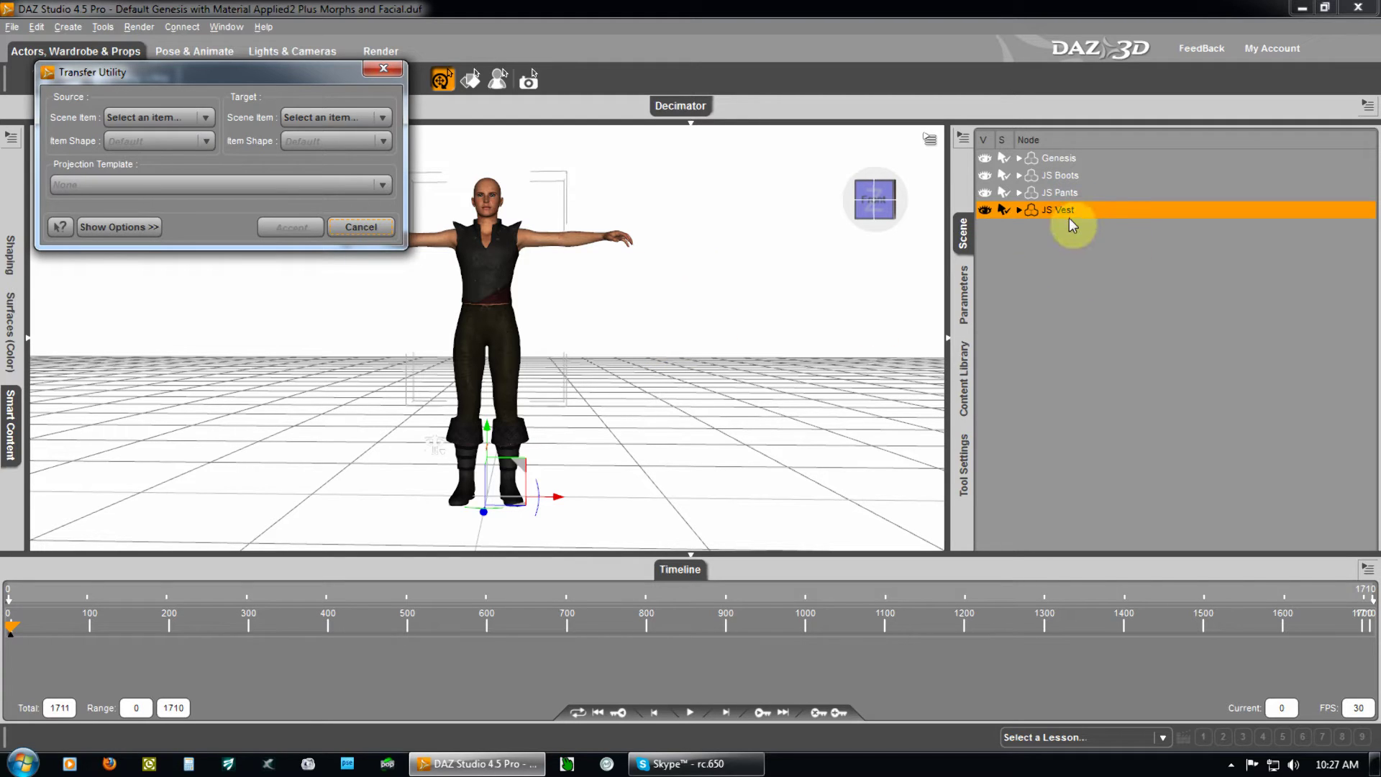
left_click(204, 121)
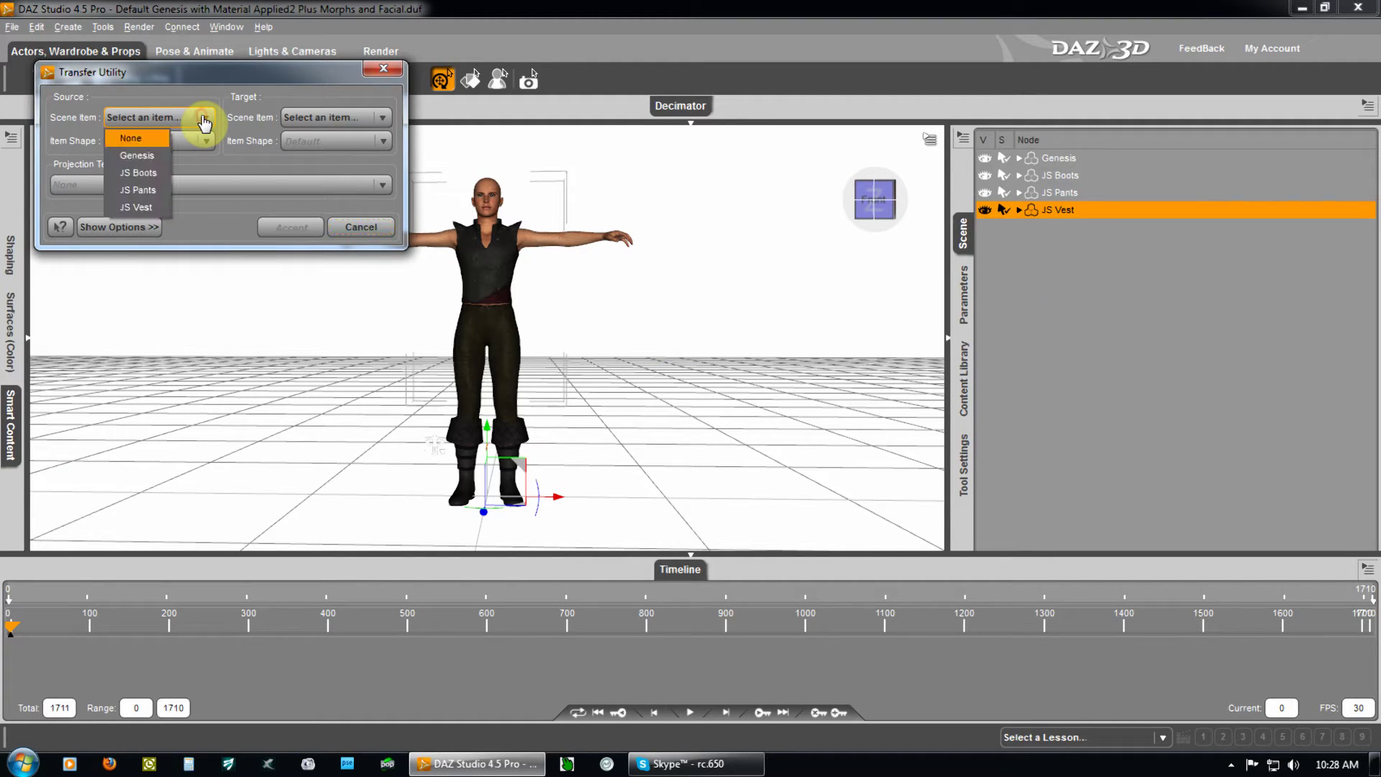
left_click(137, 155)
left_click(367, 121)
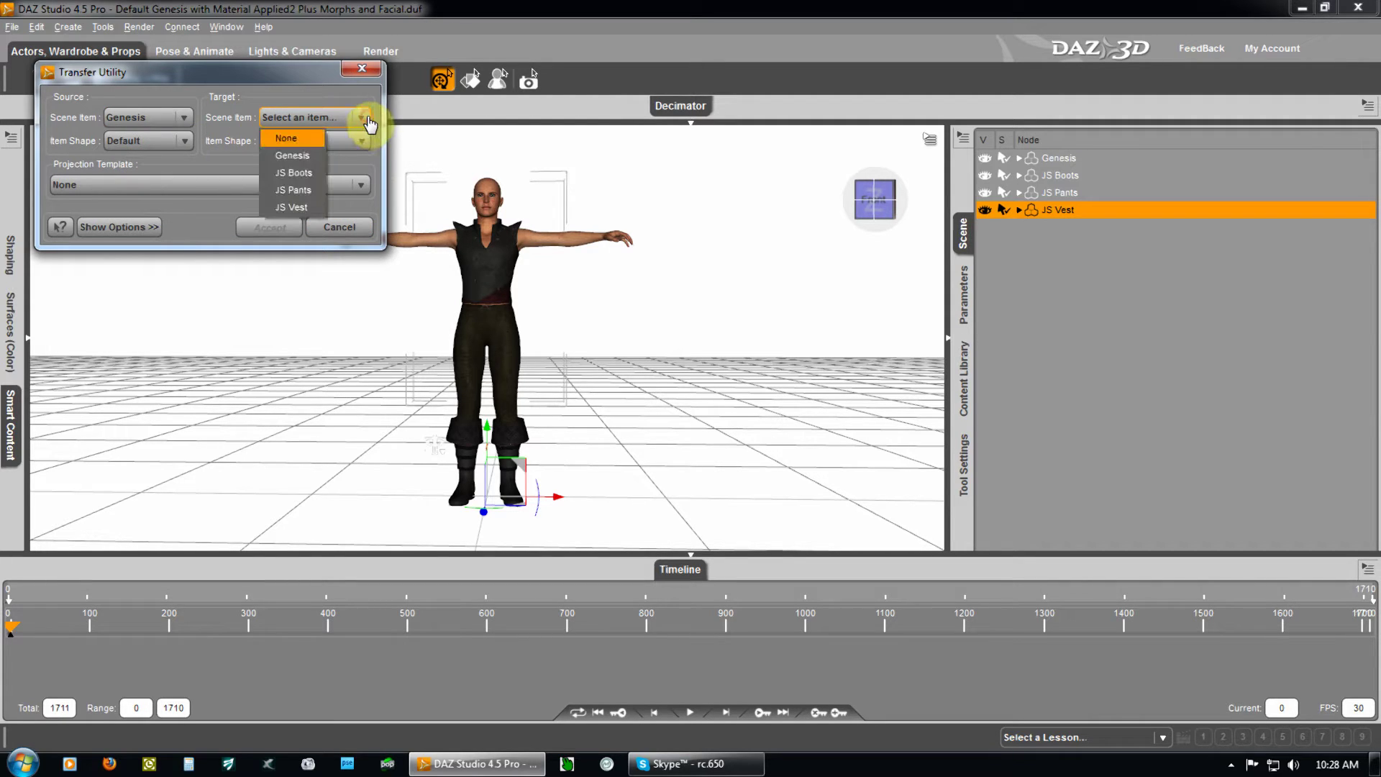
left_click(301, 205)
left_click(140, 227)
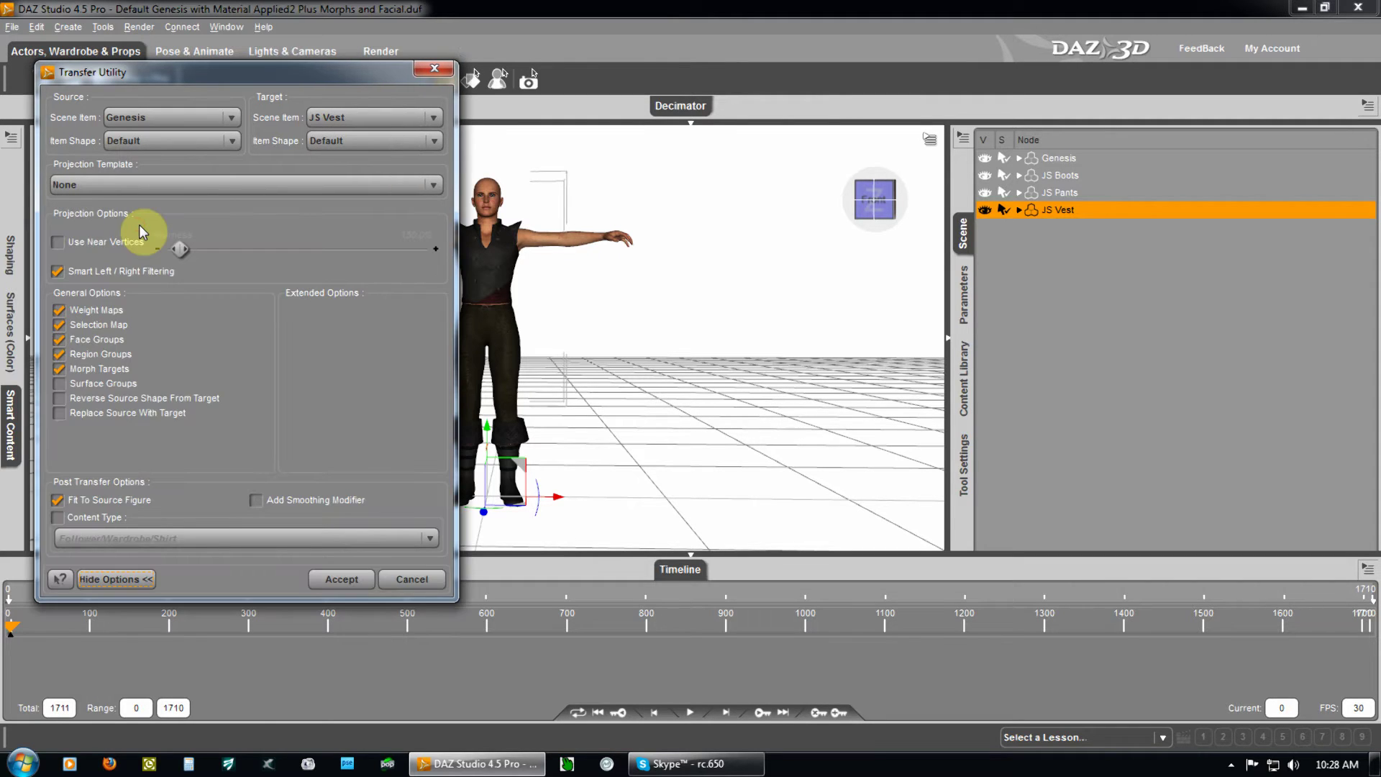
Transfer Genesis morph targets, including source morphs and surface groups, onto JS Vest.
left_click(92, 371)
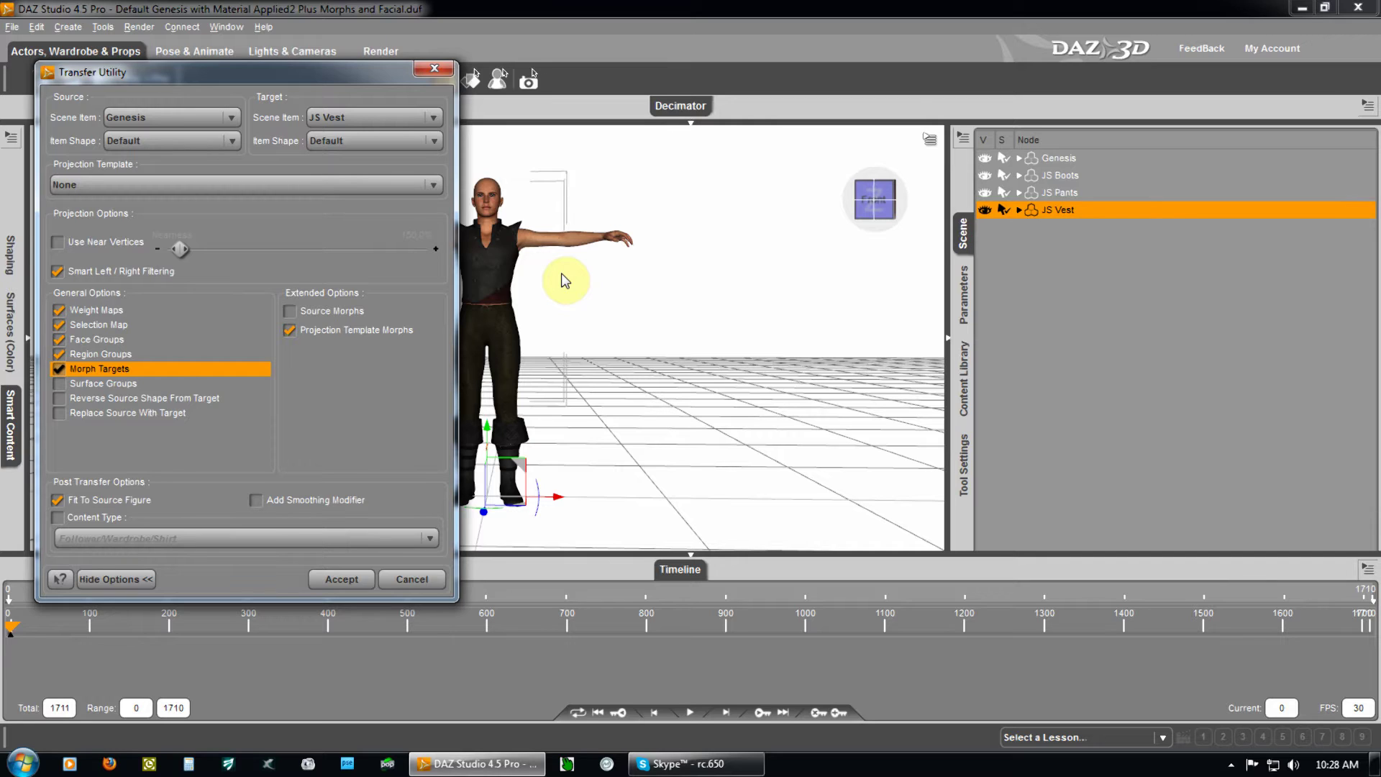
left_click(303, 315)
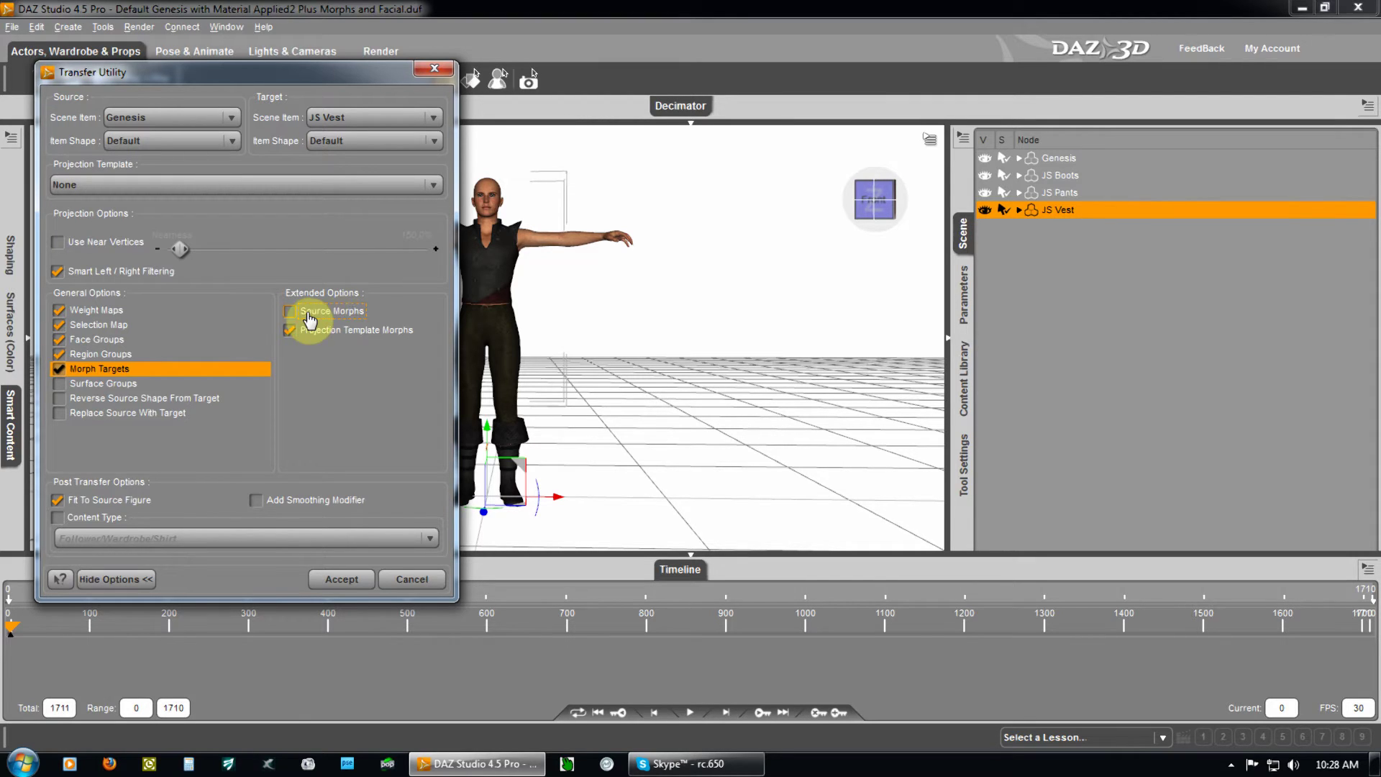
left_click(72, 387)
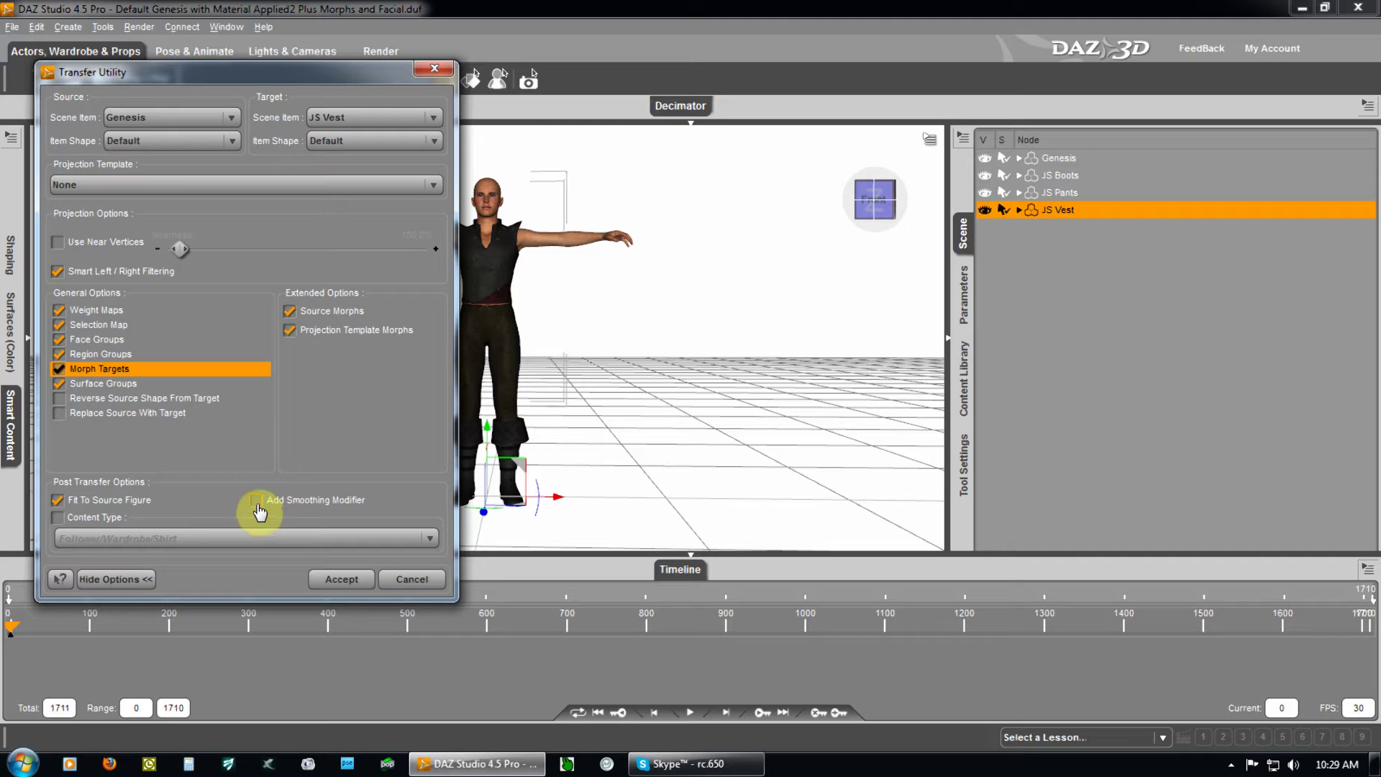
left_click(336, 579)
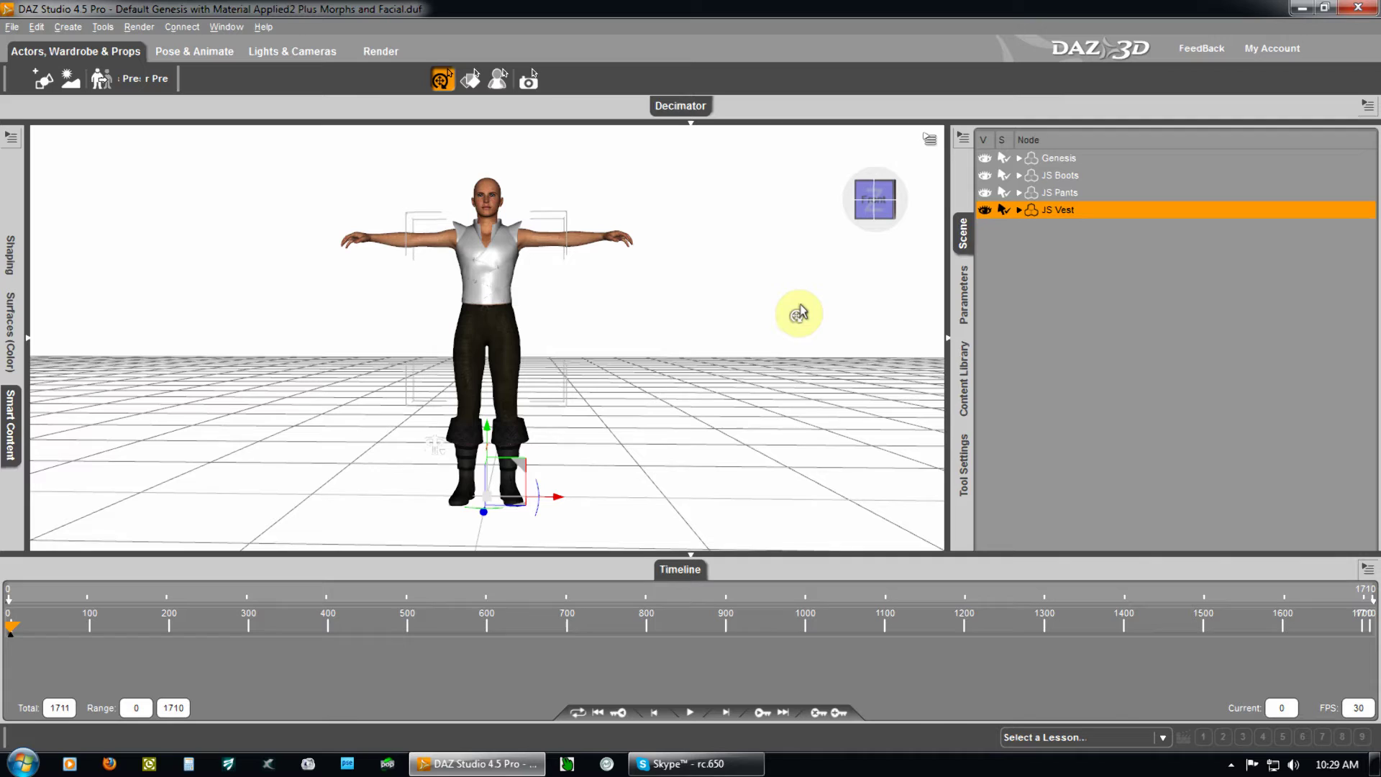
Set FJCelticVest.jpg as the JS Vest's Diffuse Color map and orbit to check the figure's back.
left_click(11, 331)
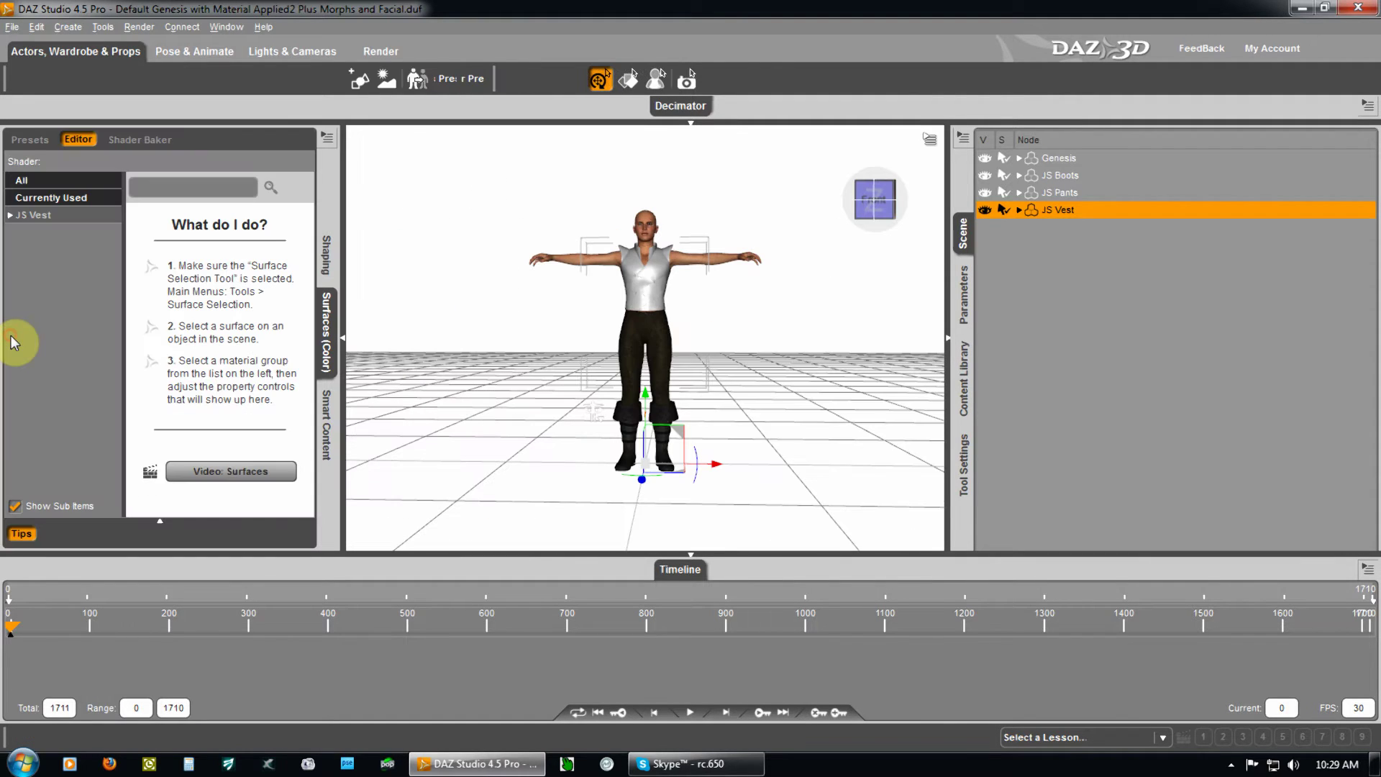
left_click(21, 219)
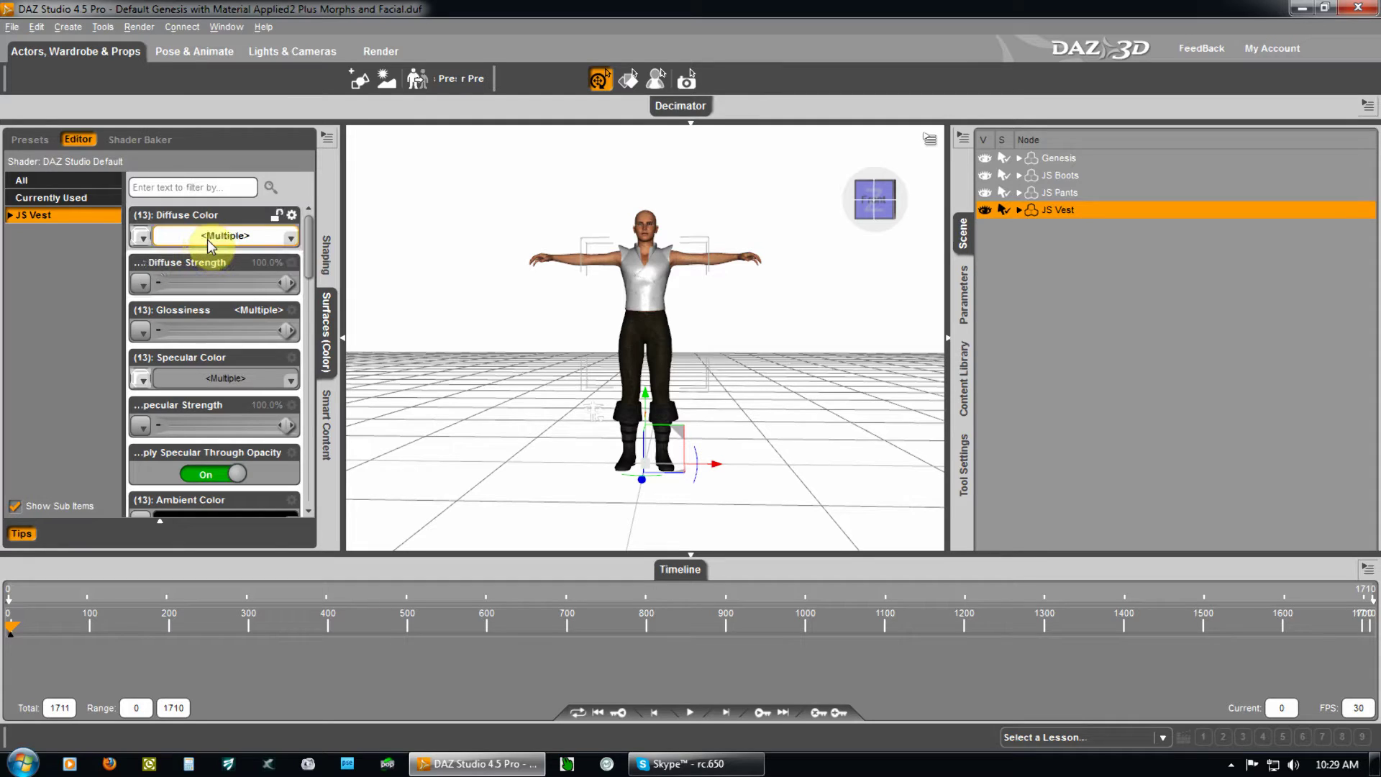
left_click(142, 241)
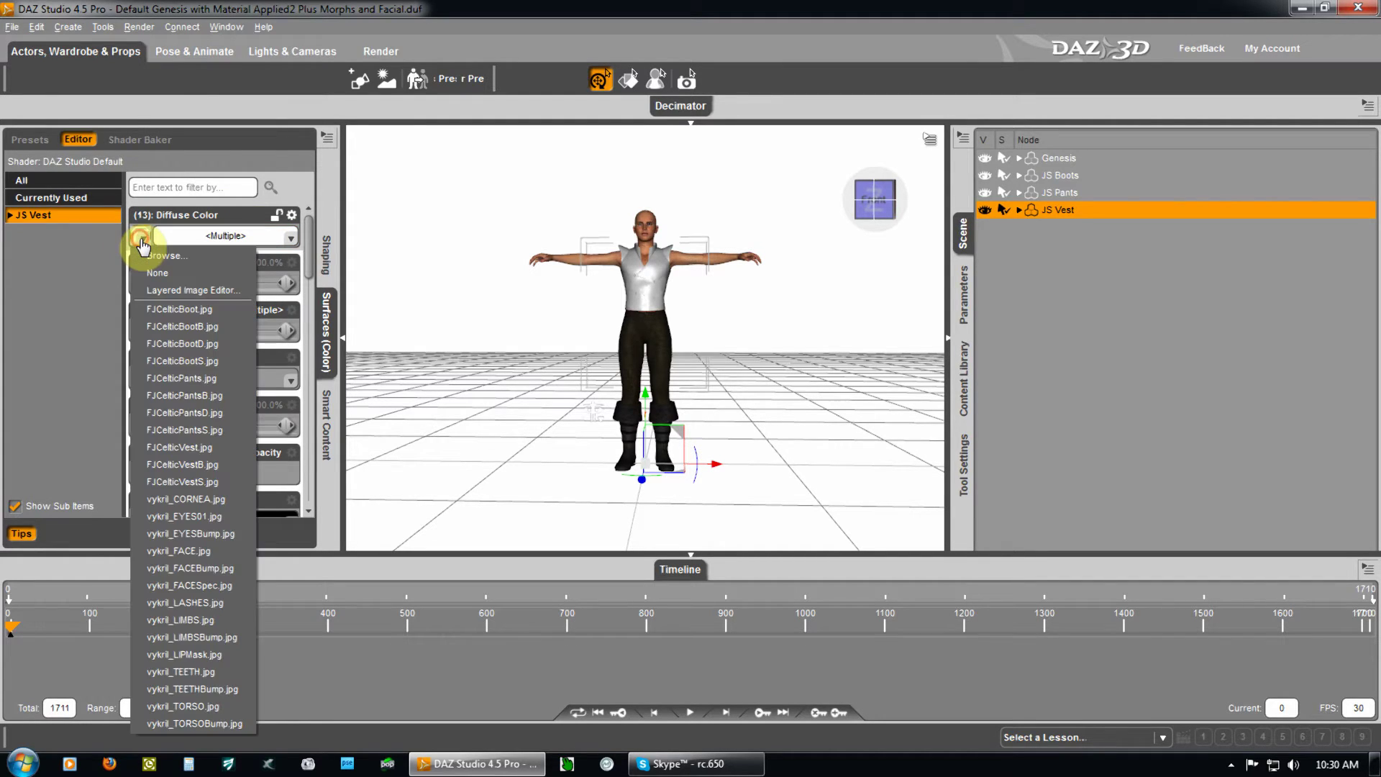
left_click(192, 447)
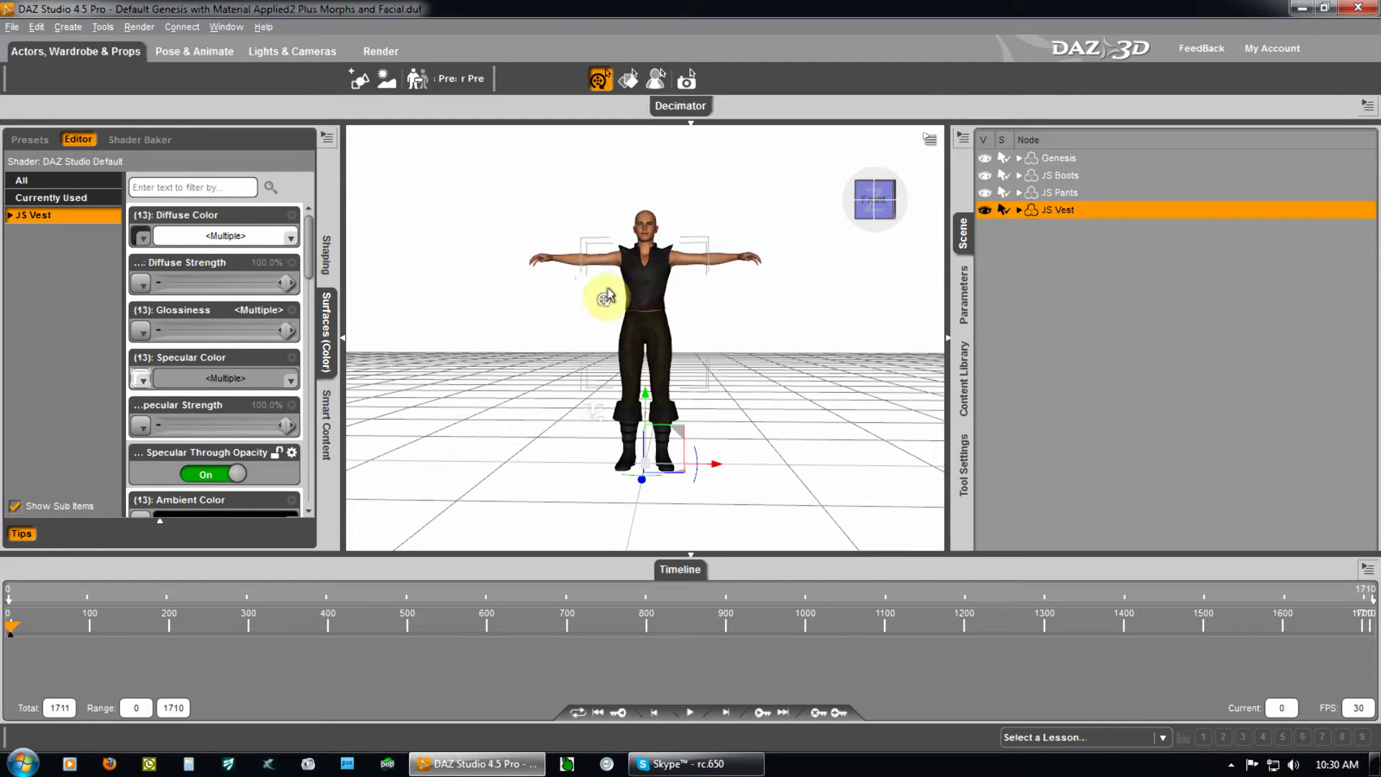
left_click(892, 204)
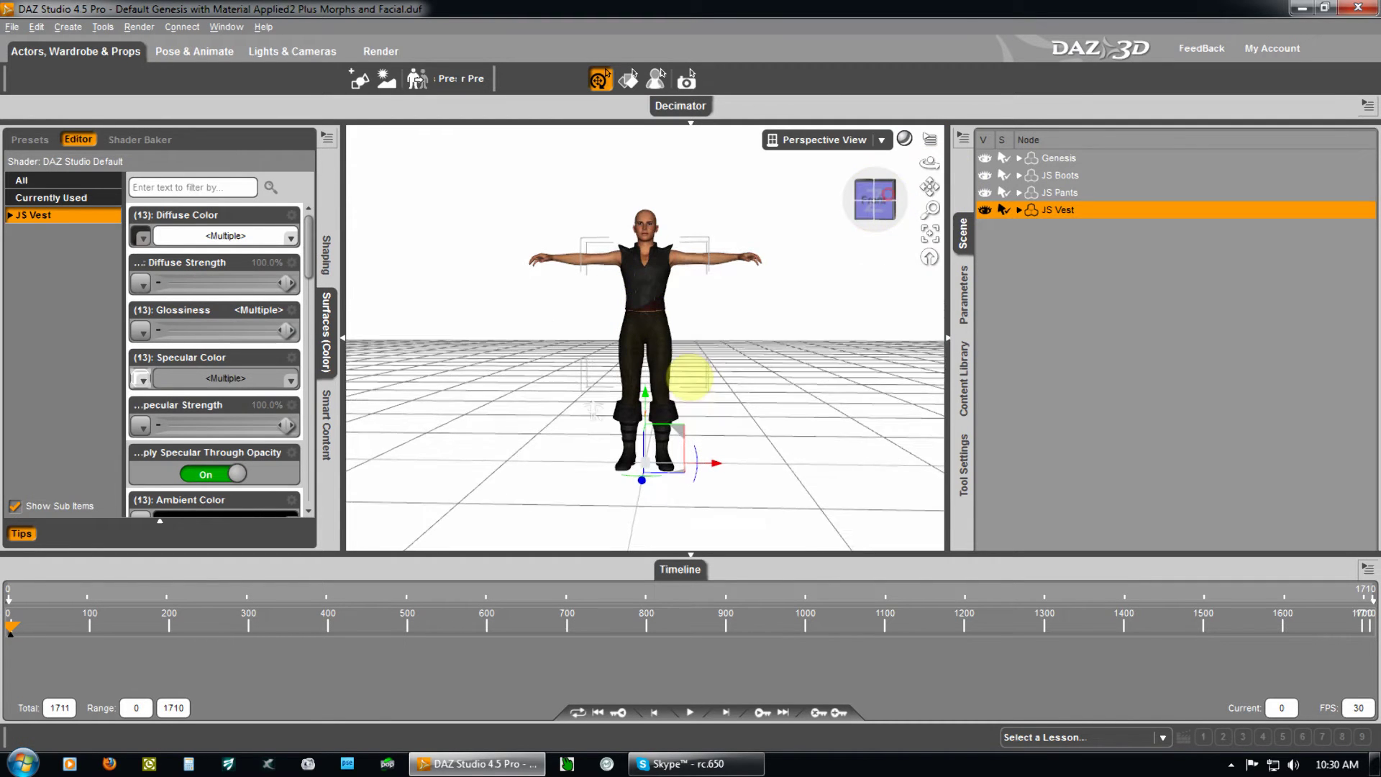
left_click(690, 366)
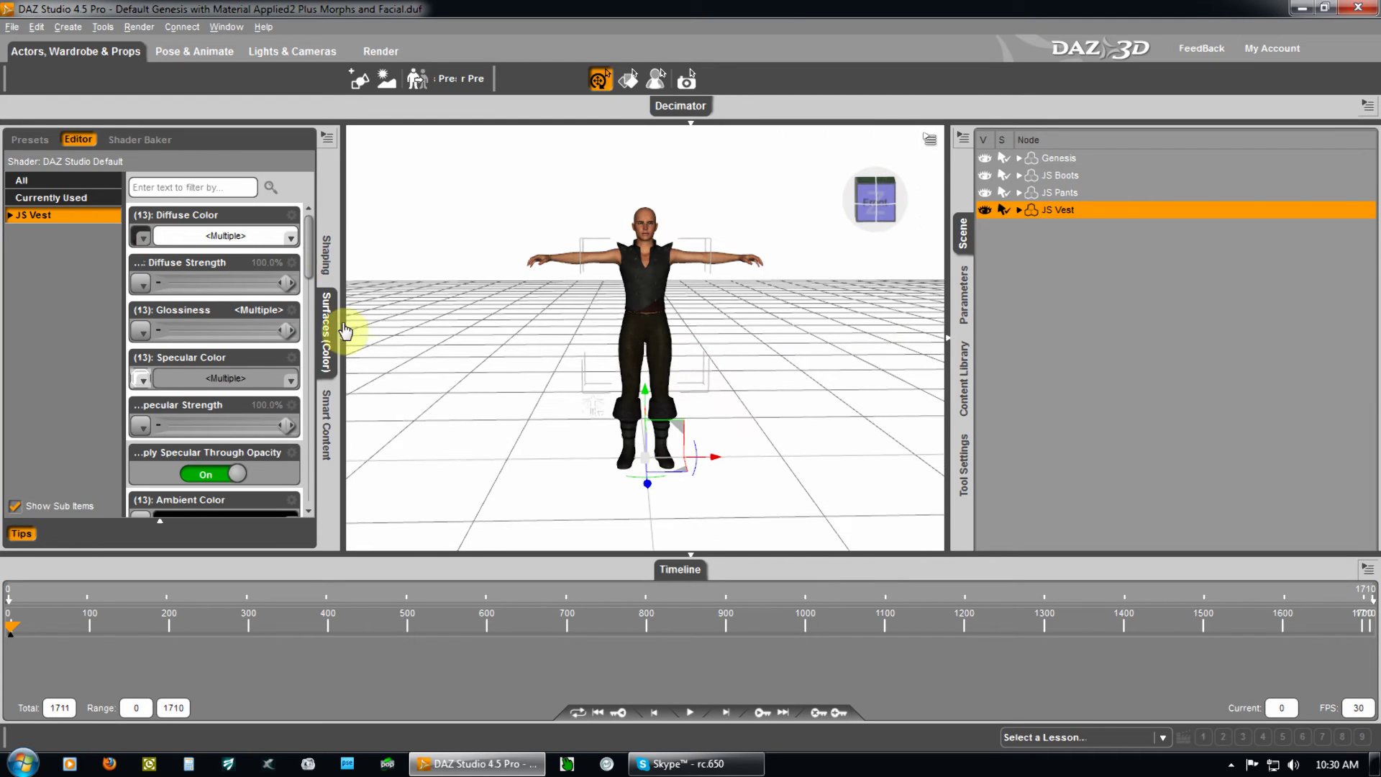
Hide the surface settings and step through Genesis, JS Boots and JS Pants, ending on JS Vest.
left_click(342, 344)
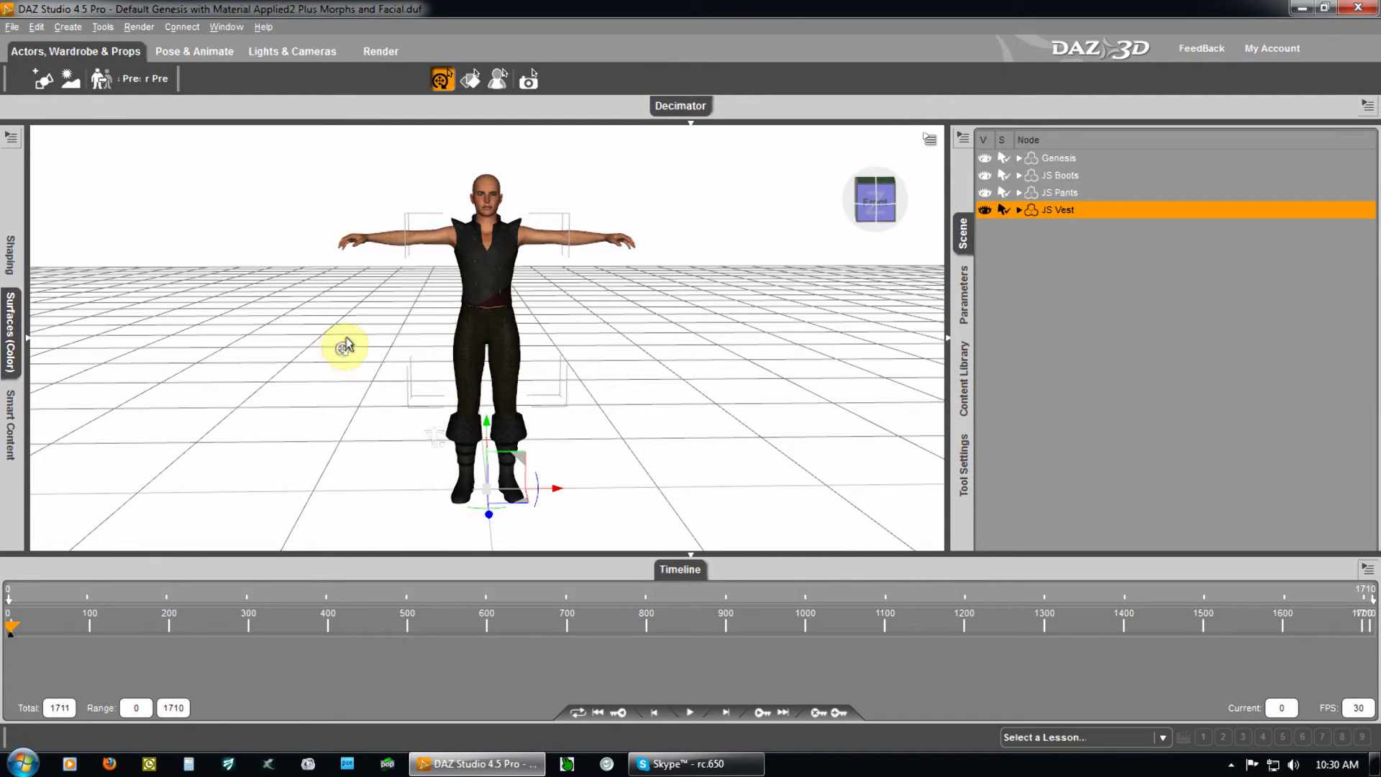
left_click(884, 206)
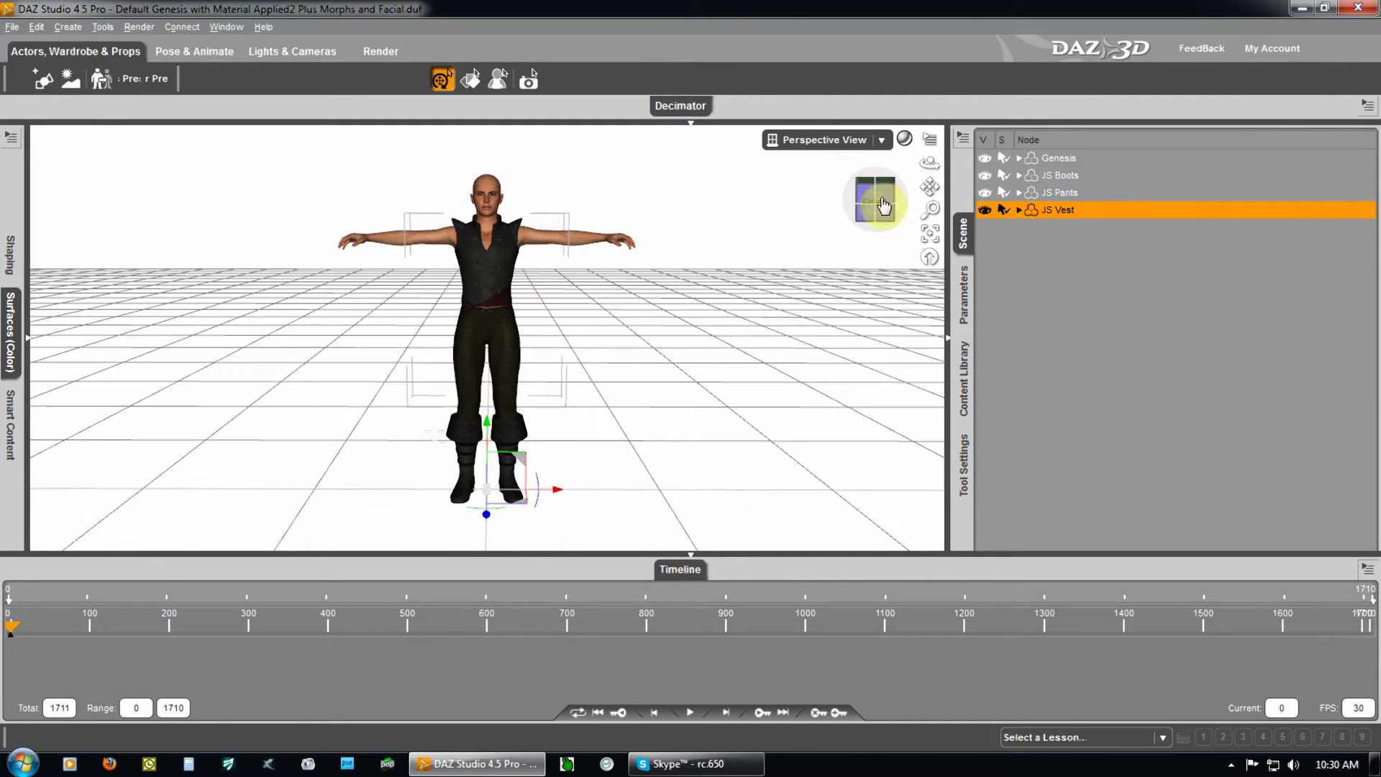
left_click(1059, 158)
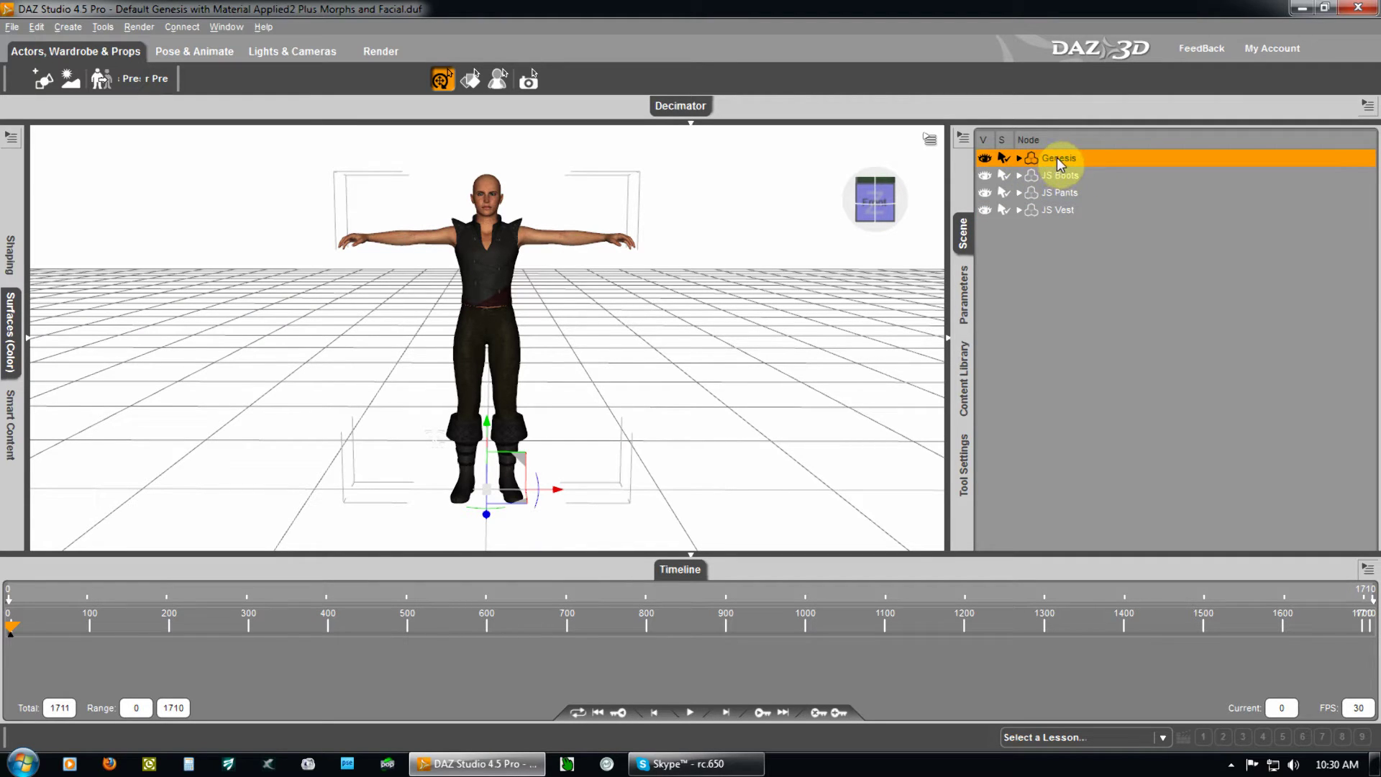
left_click(1052, 174)
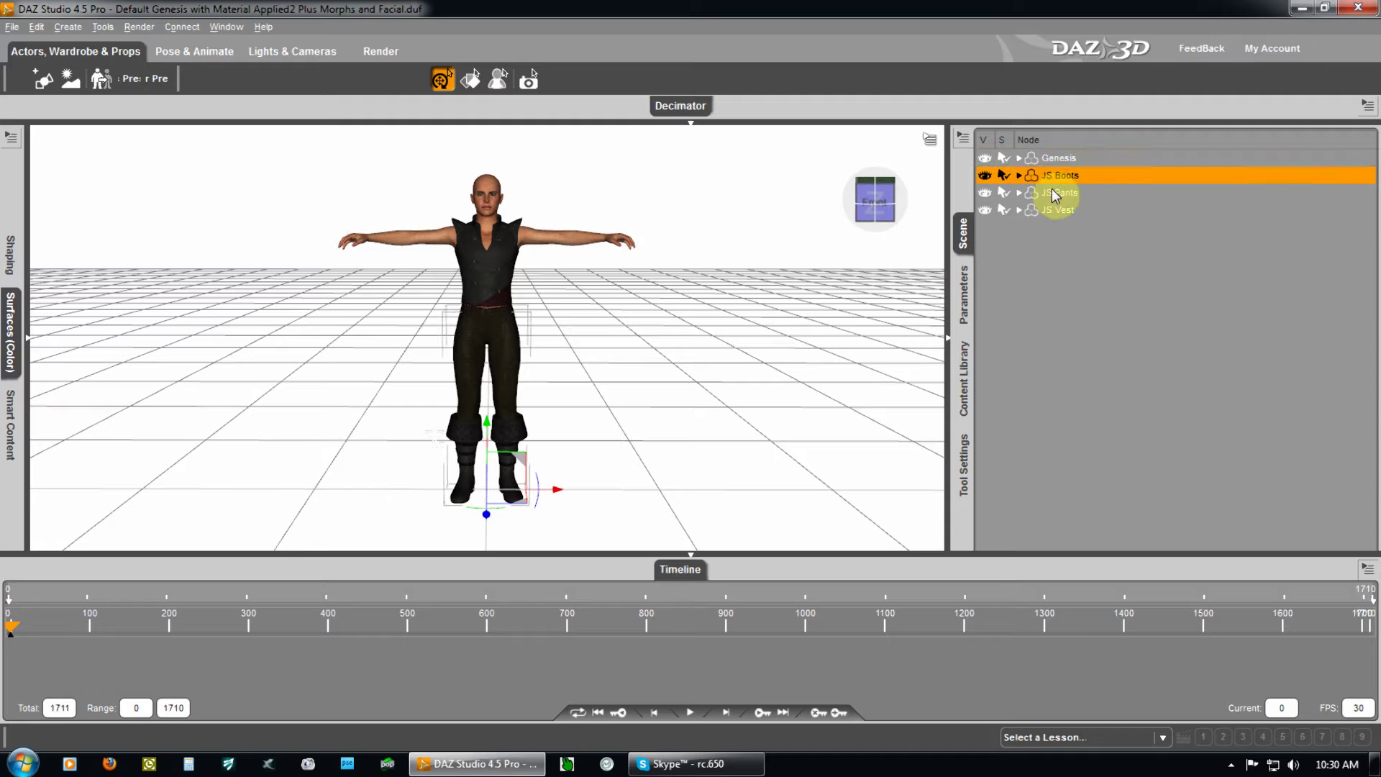
left_click(1052, 192)
left_click(1050, 209)
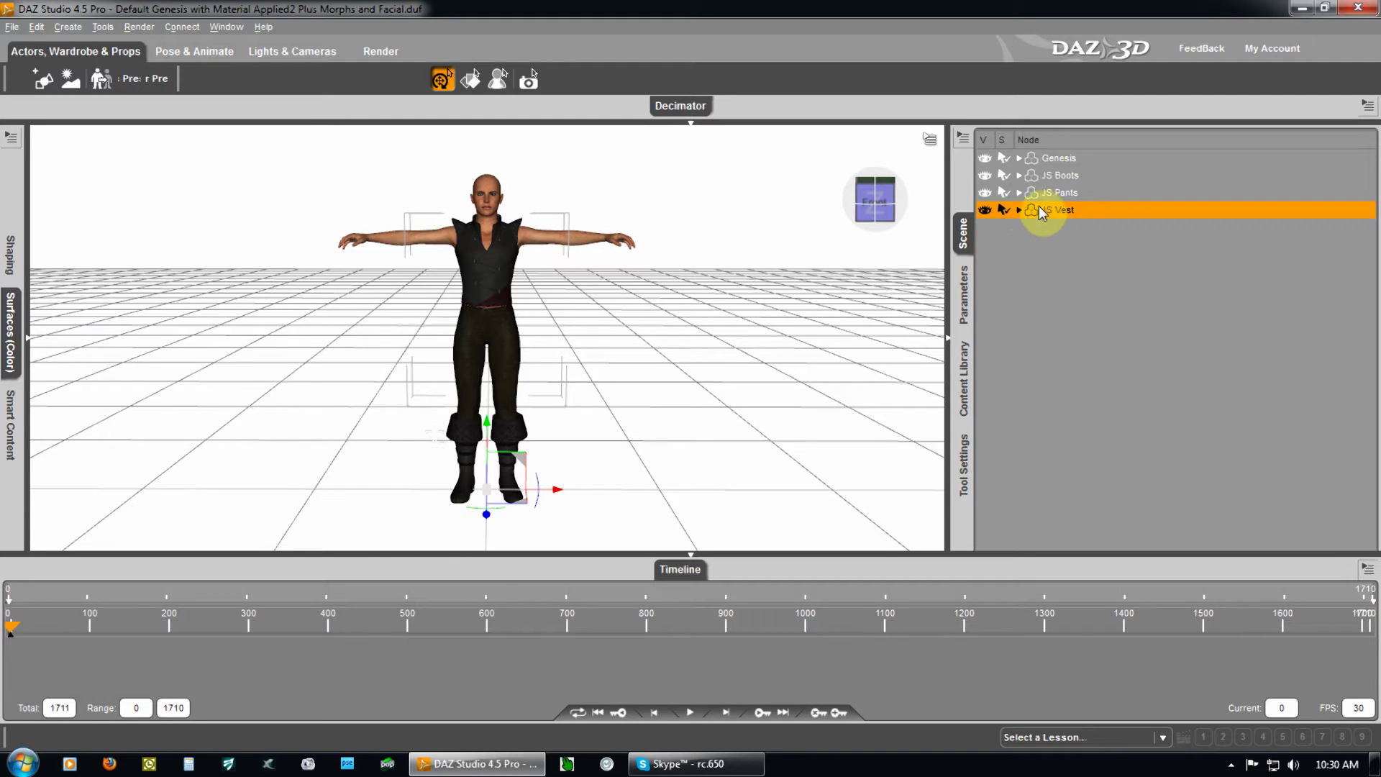
Review JS Vest's Actor > Vest sliders and its Morph Loader morphs, Michael4 Morphed Freak and Freak.
left_click(964, 288)
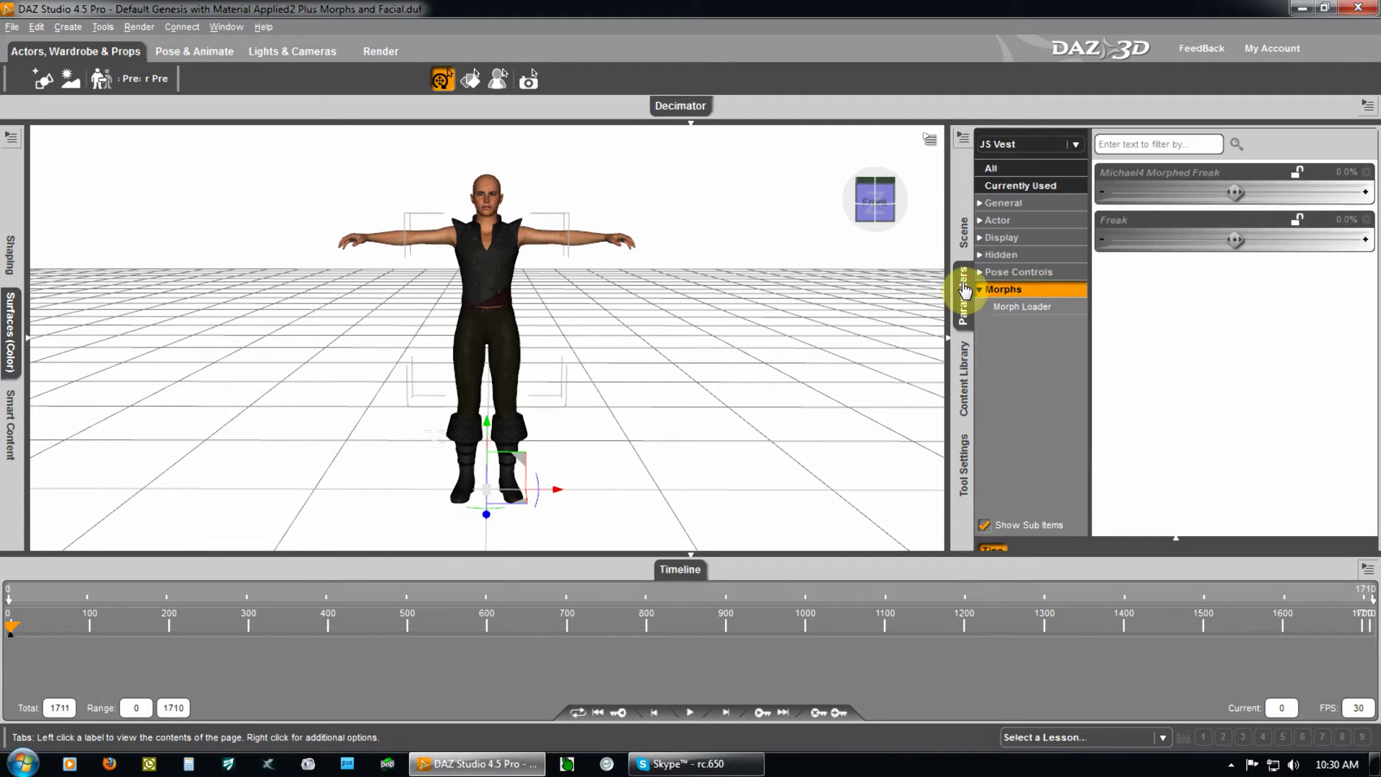
left_click(980, 220)
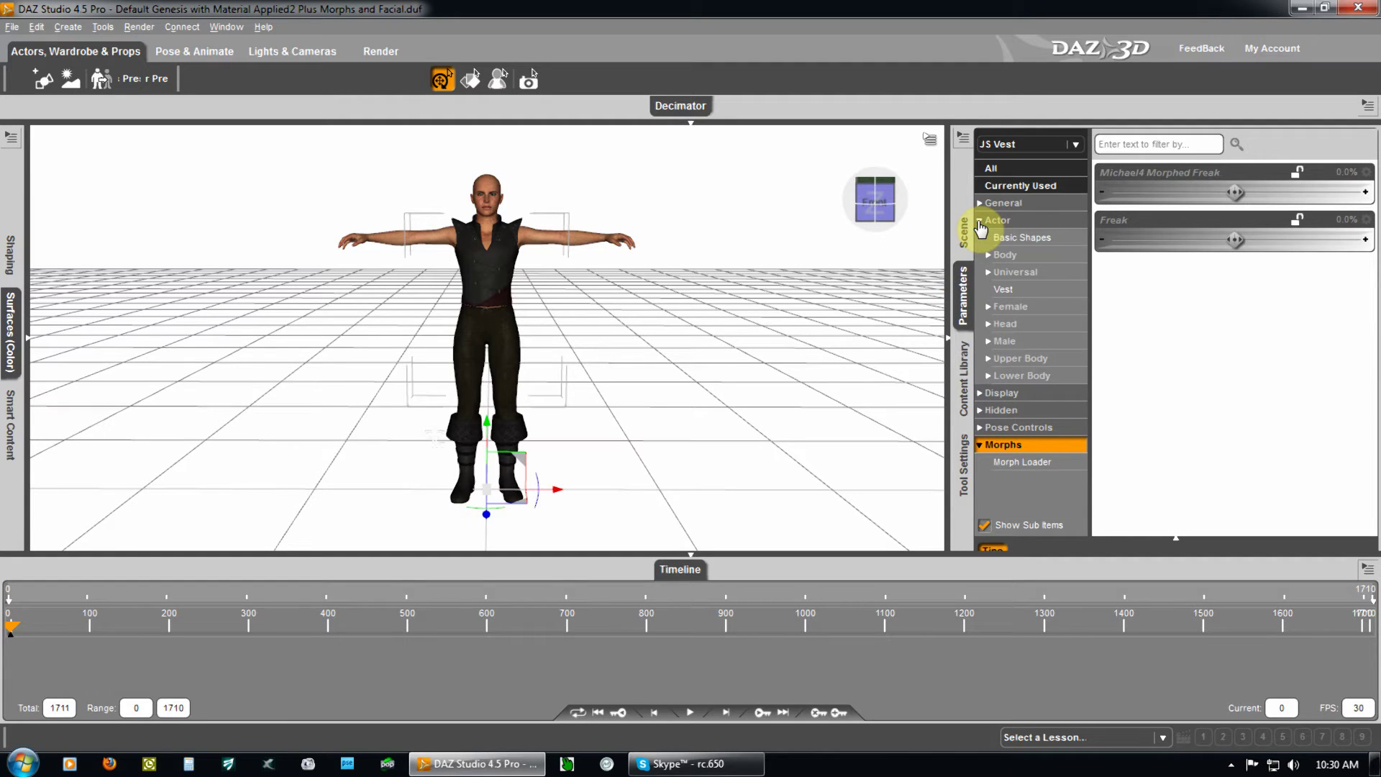
left_click(1006, 291)
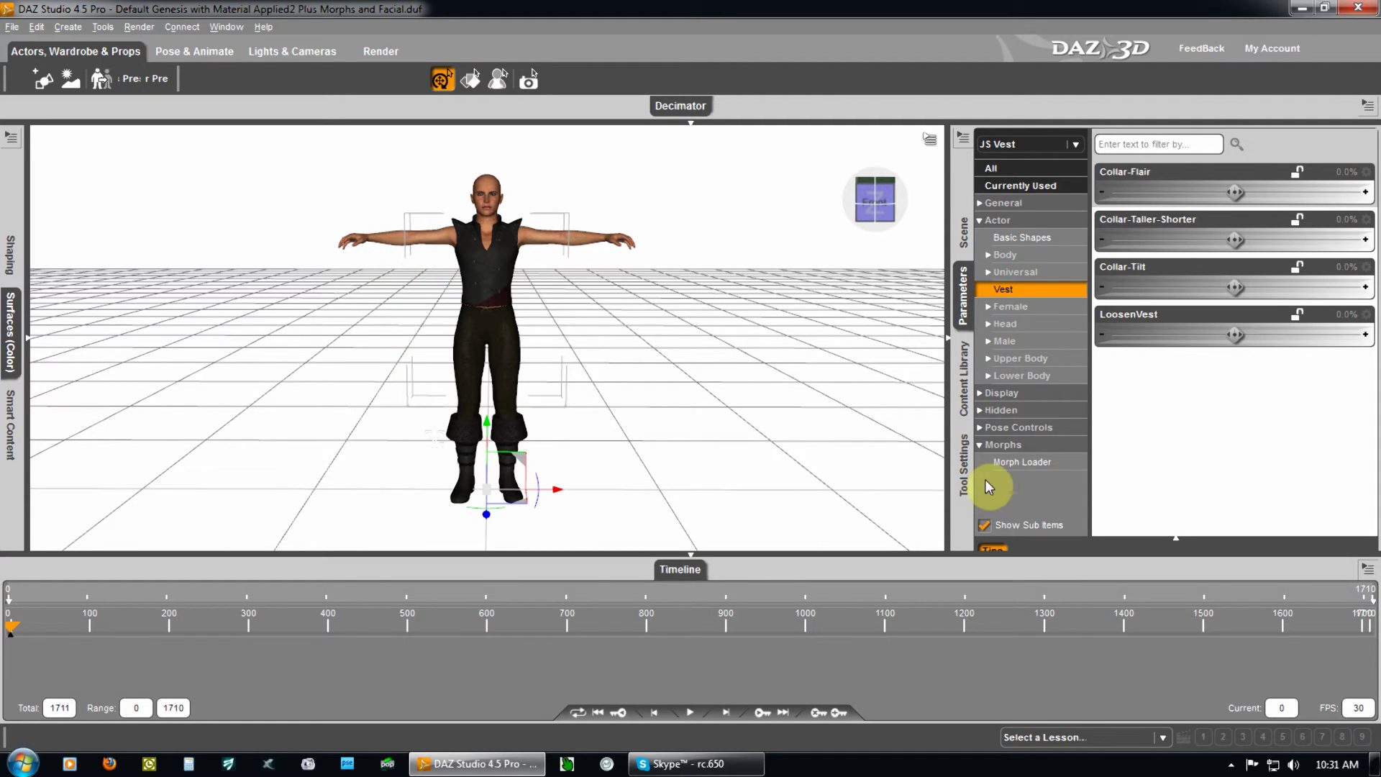
left_click(1023, 464)
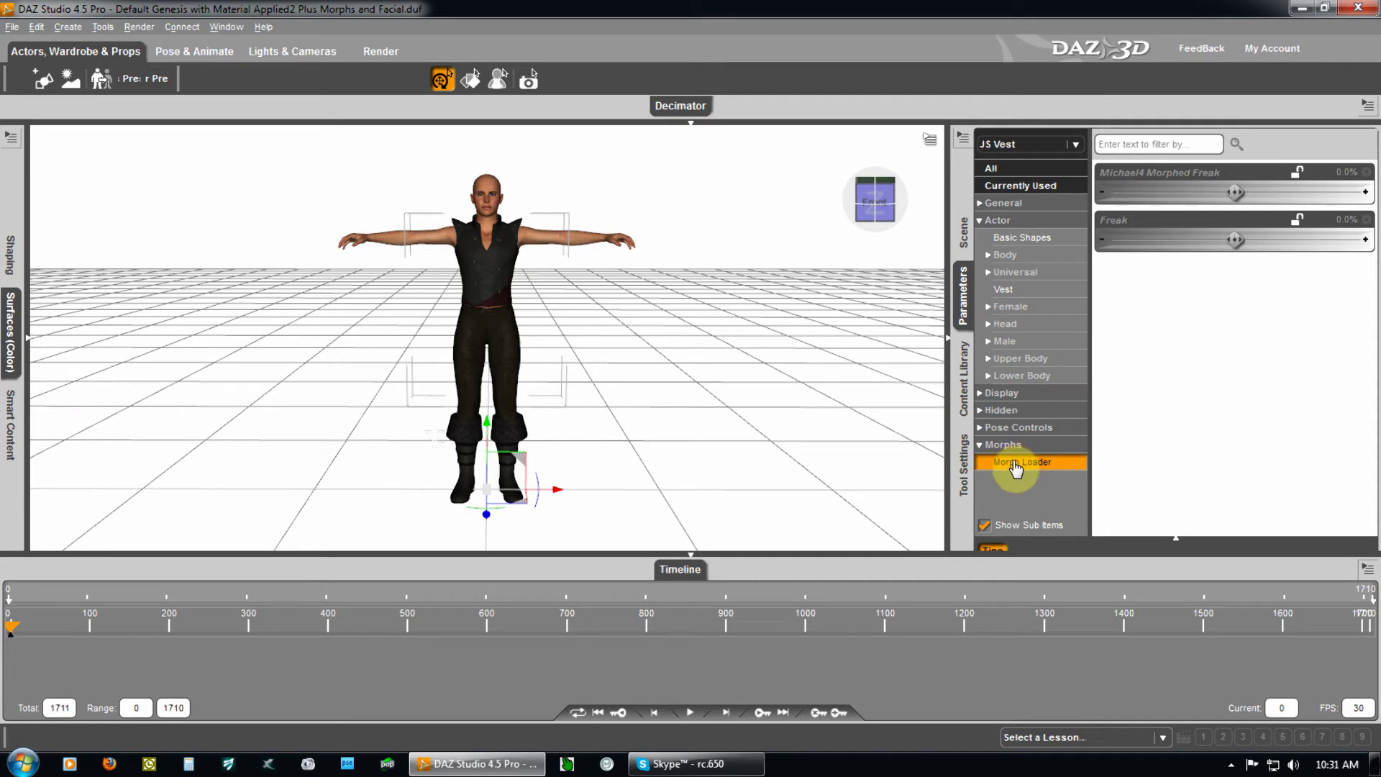
Select Genesis and drag its Michael4 Morphed Freak morph up to 90.7% in the Morph Loader.
left_click(964, 239)
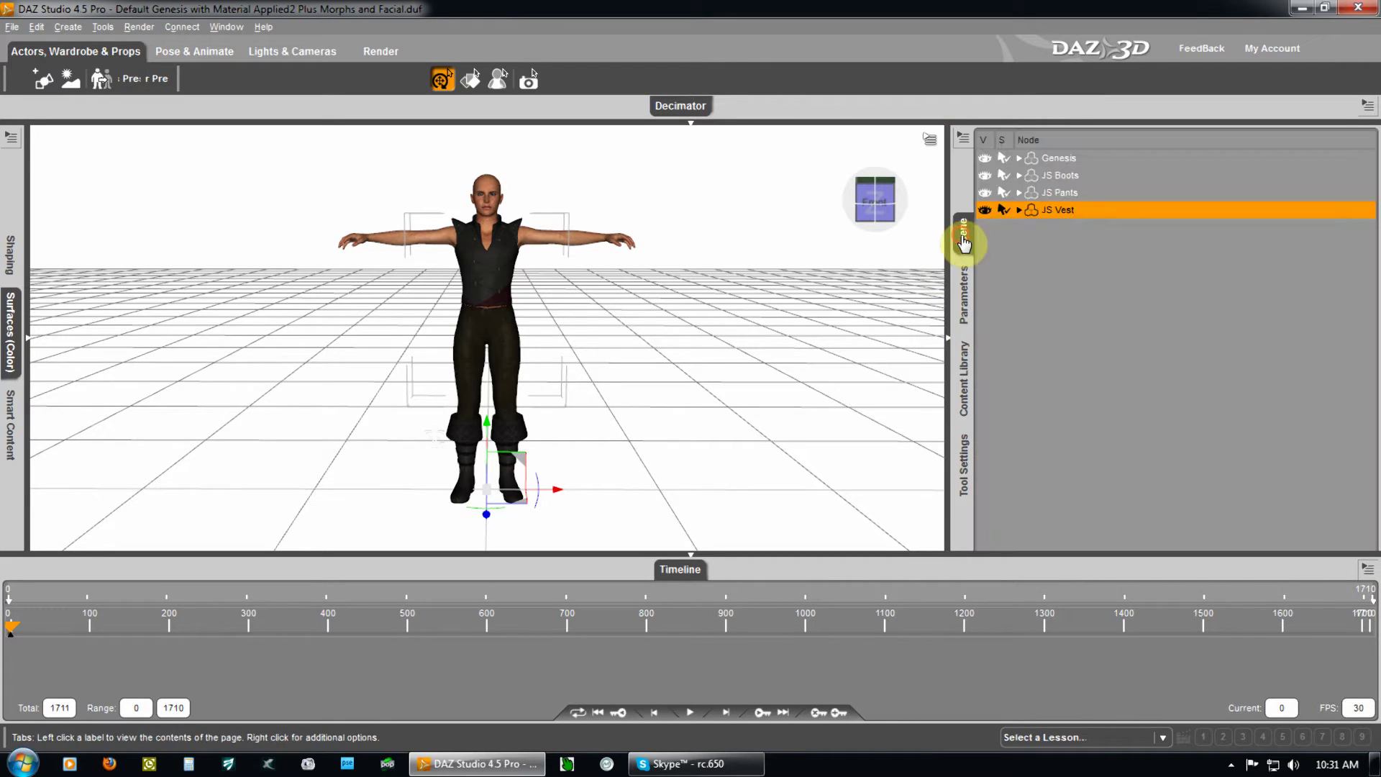
left_click(1049, 160)
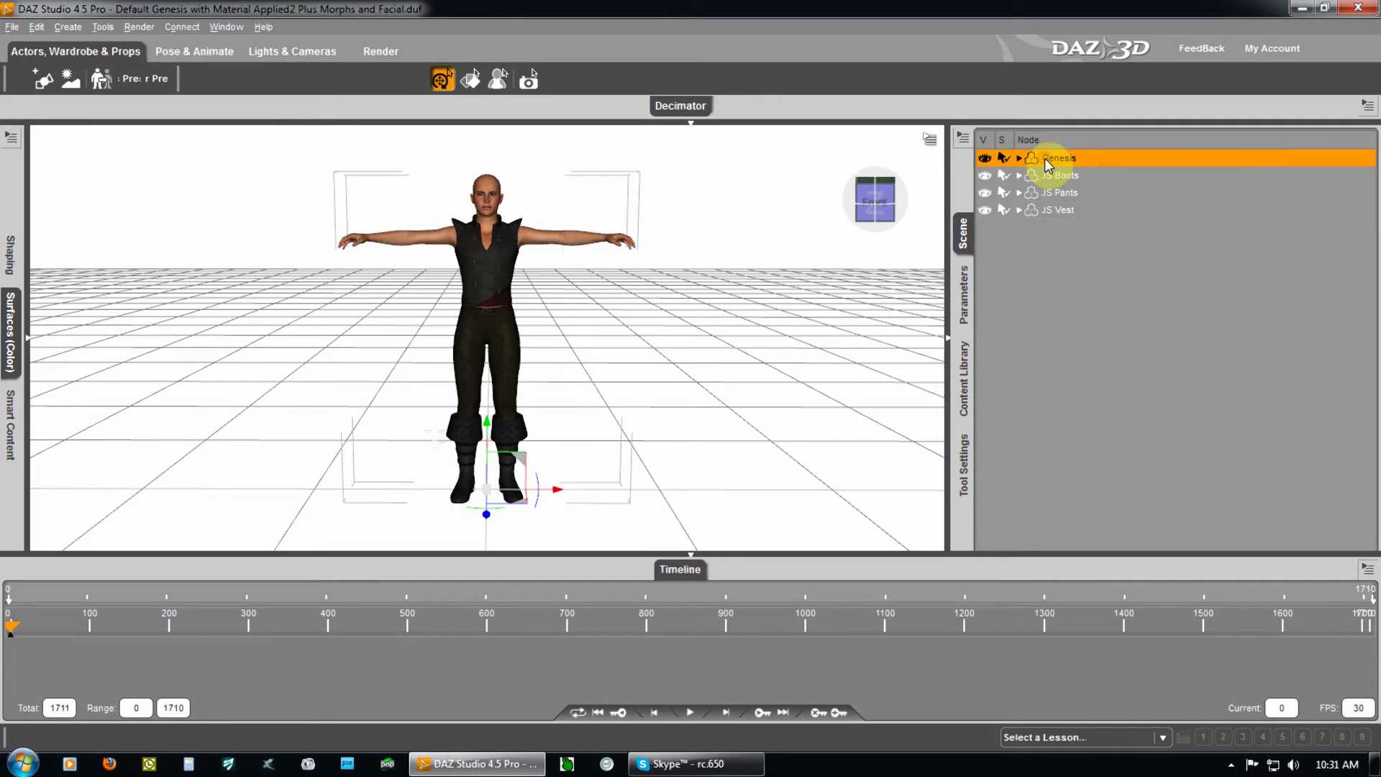
left_click(965, 294)
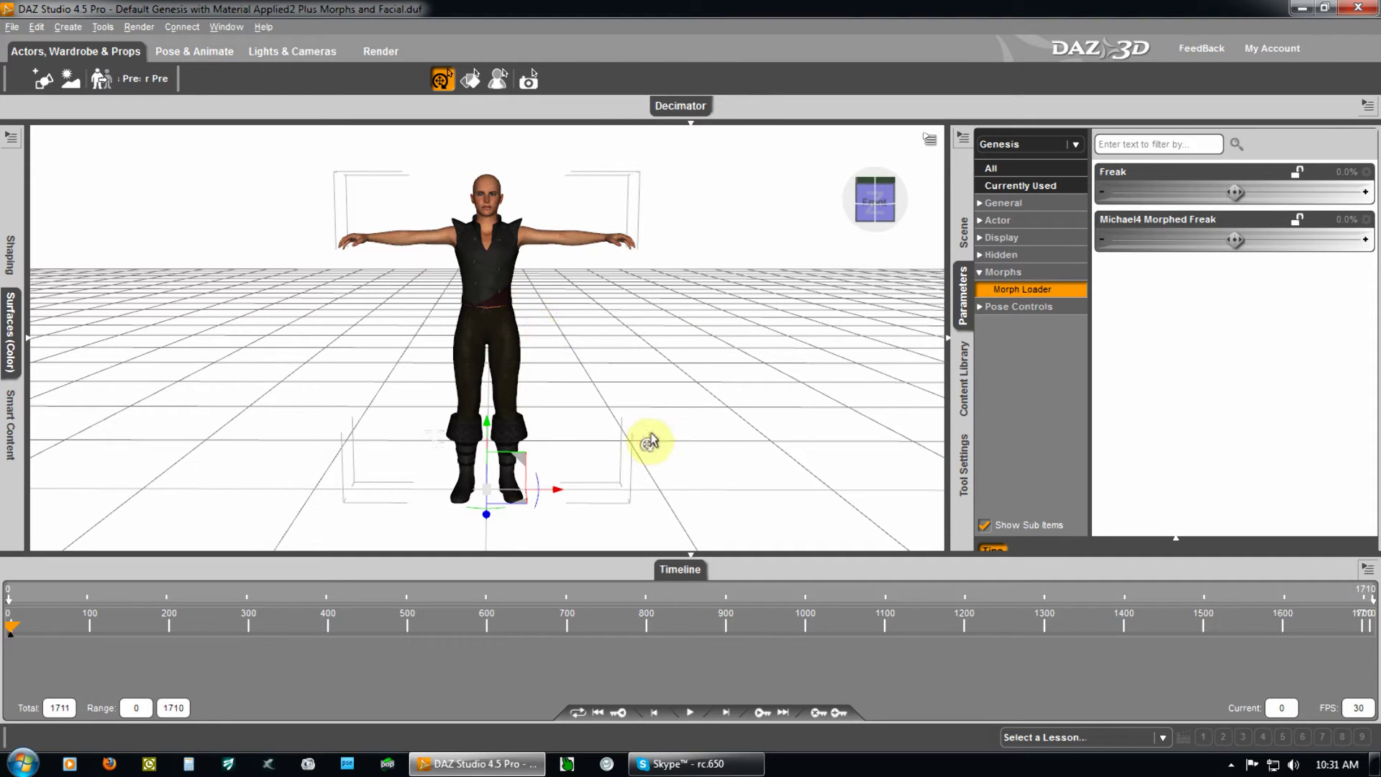
left_click(1236, 241)
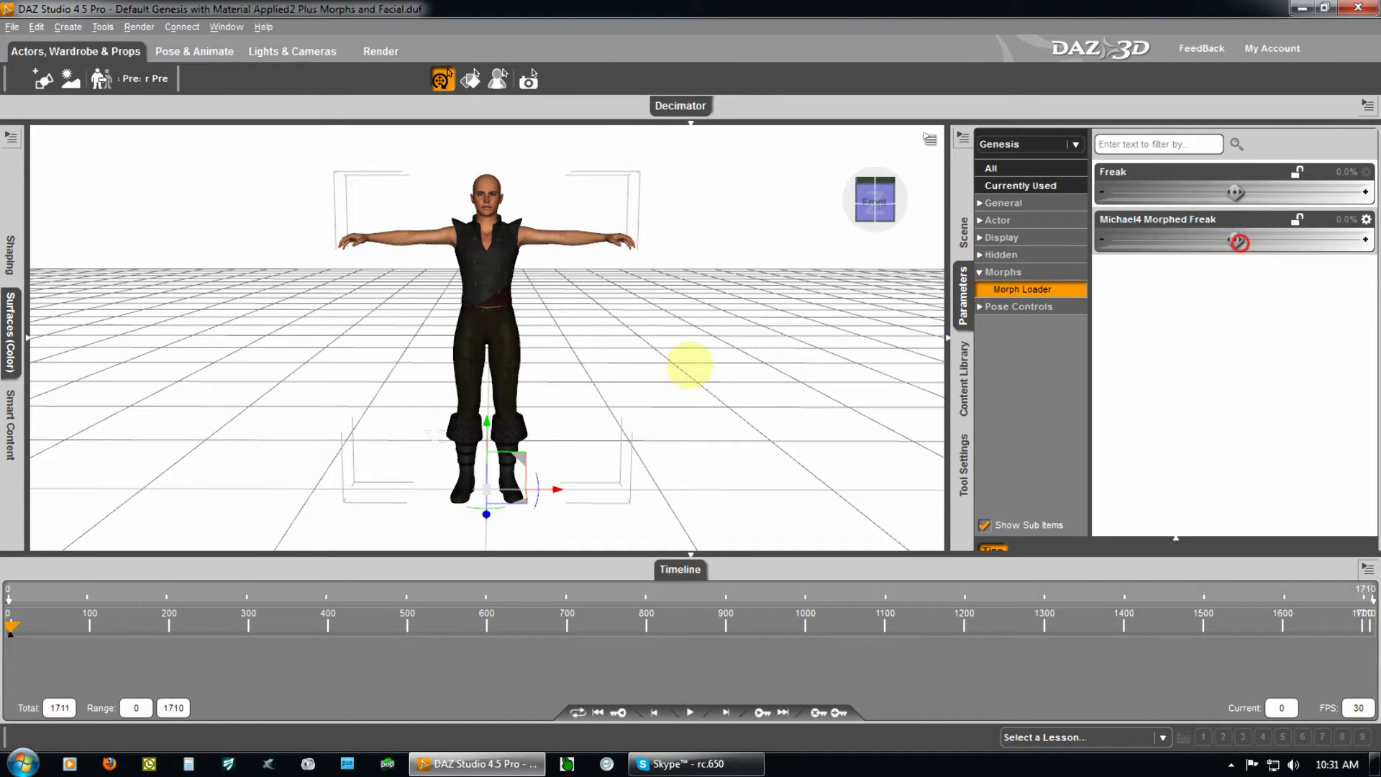
left_click_drag(1236, 239, 1292, 240)
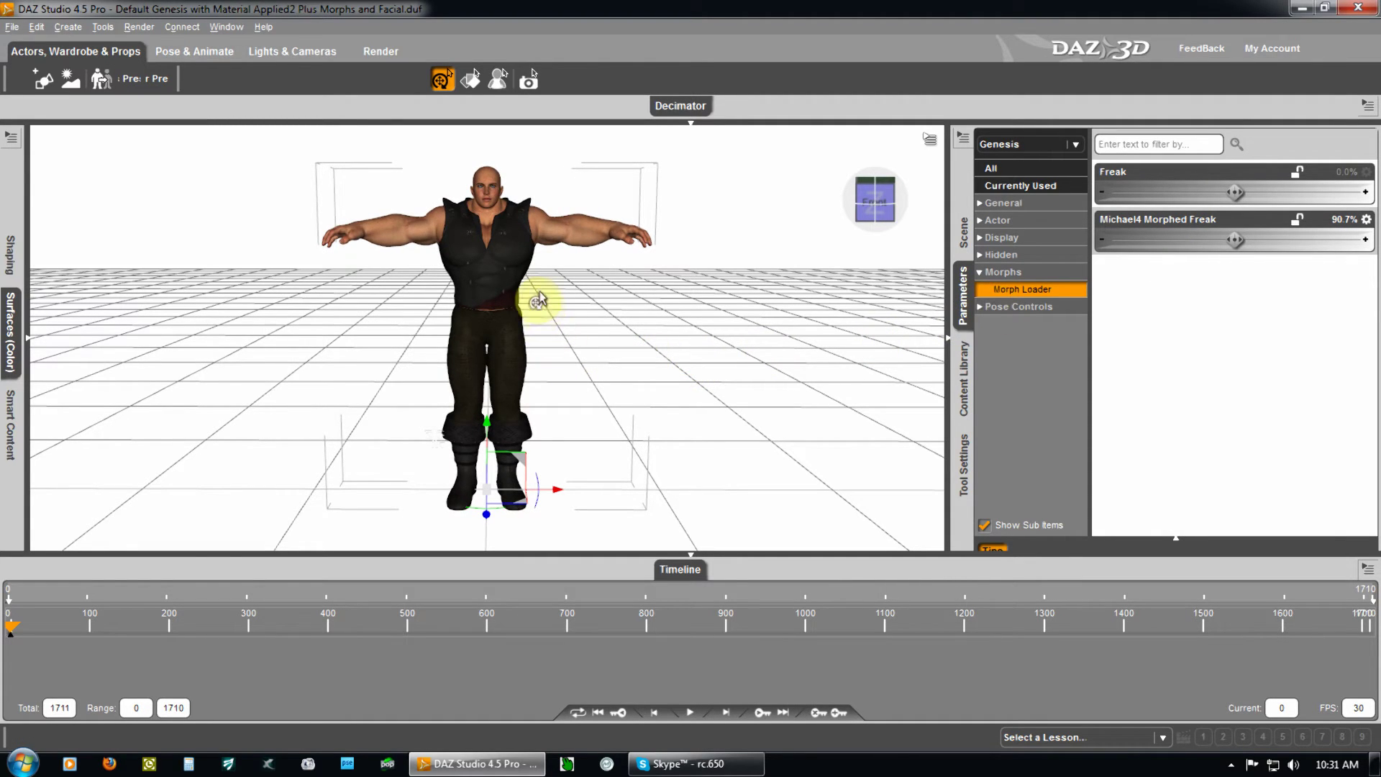
left_click(964, 232)
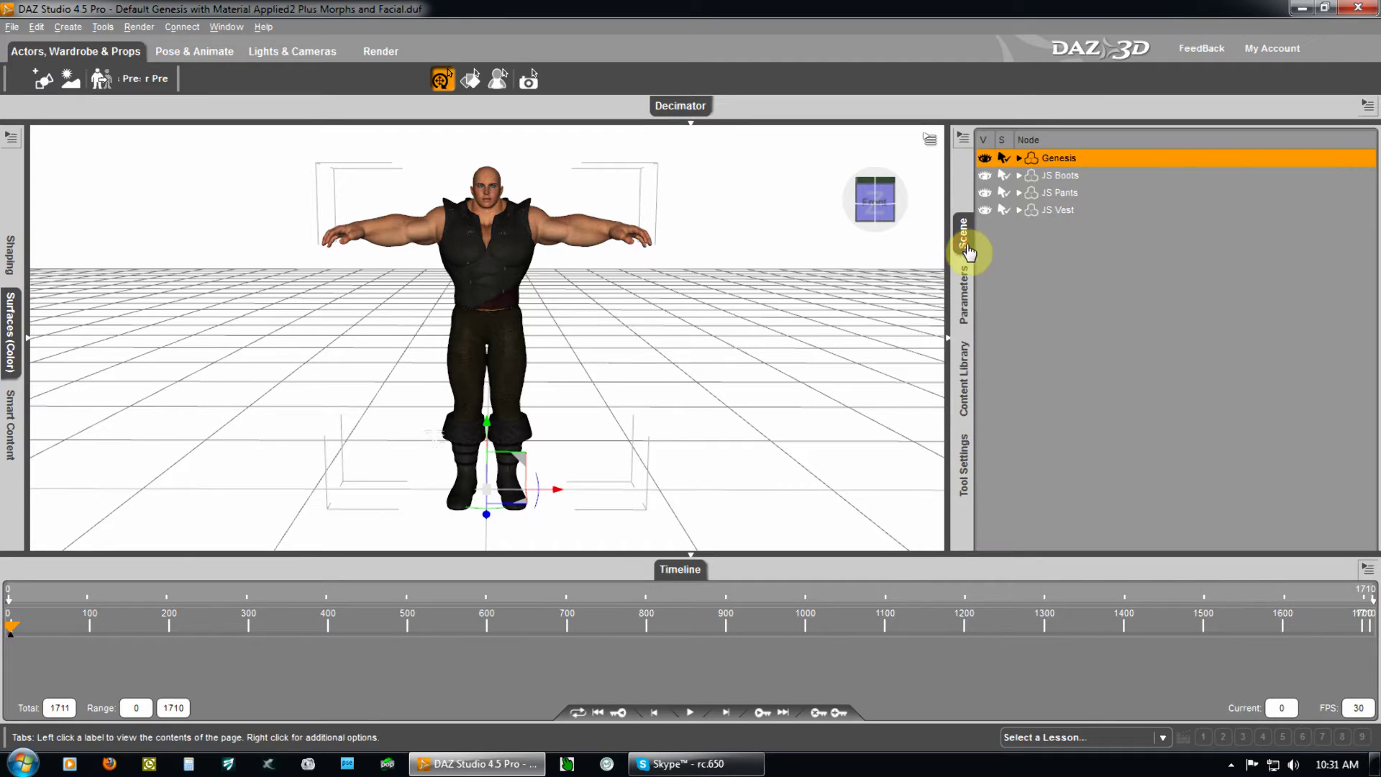
left_click(966, 302)
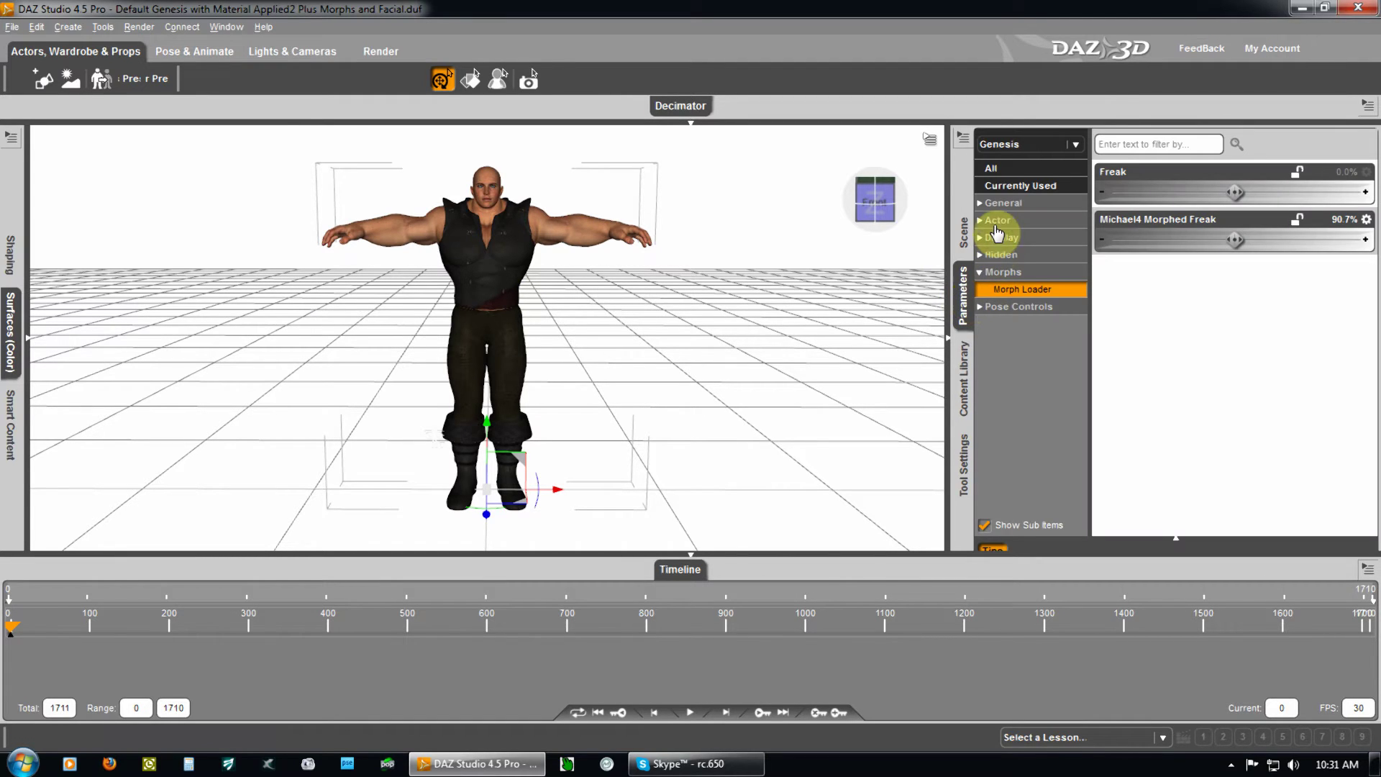
Expand Genesis's General parameters to review the Misc Point At and Fit to options.
left_click(999, 203)
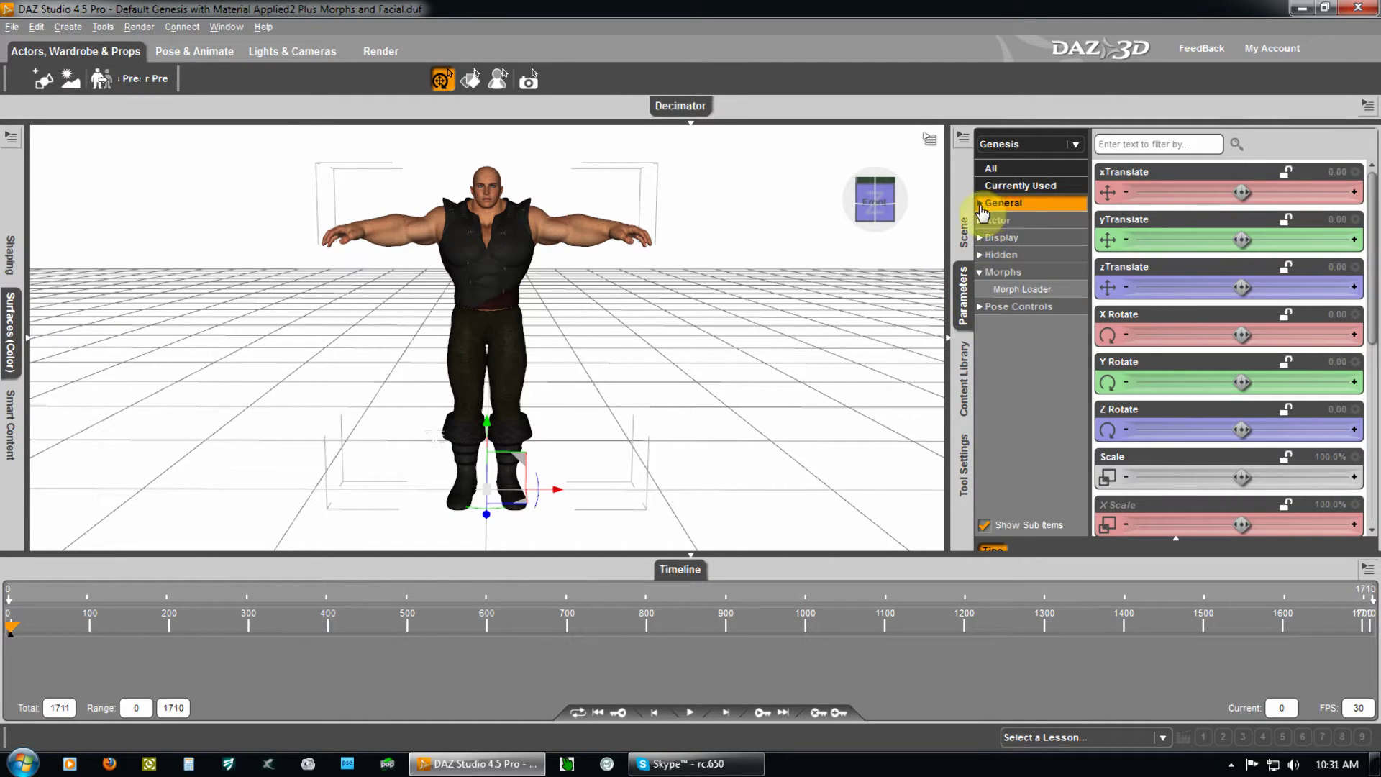
left_click(980, 204)
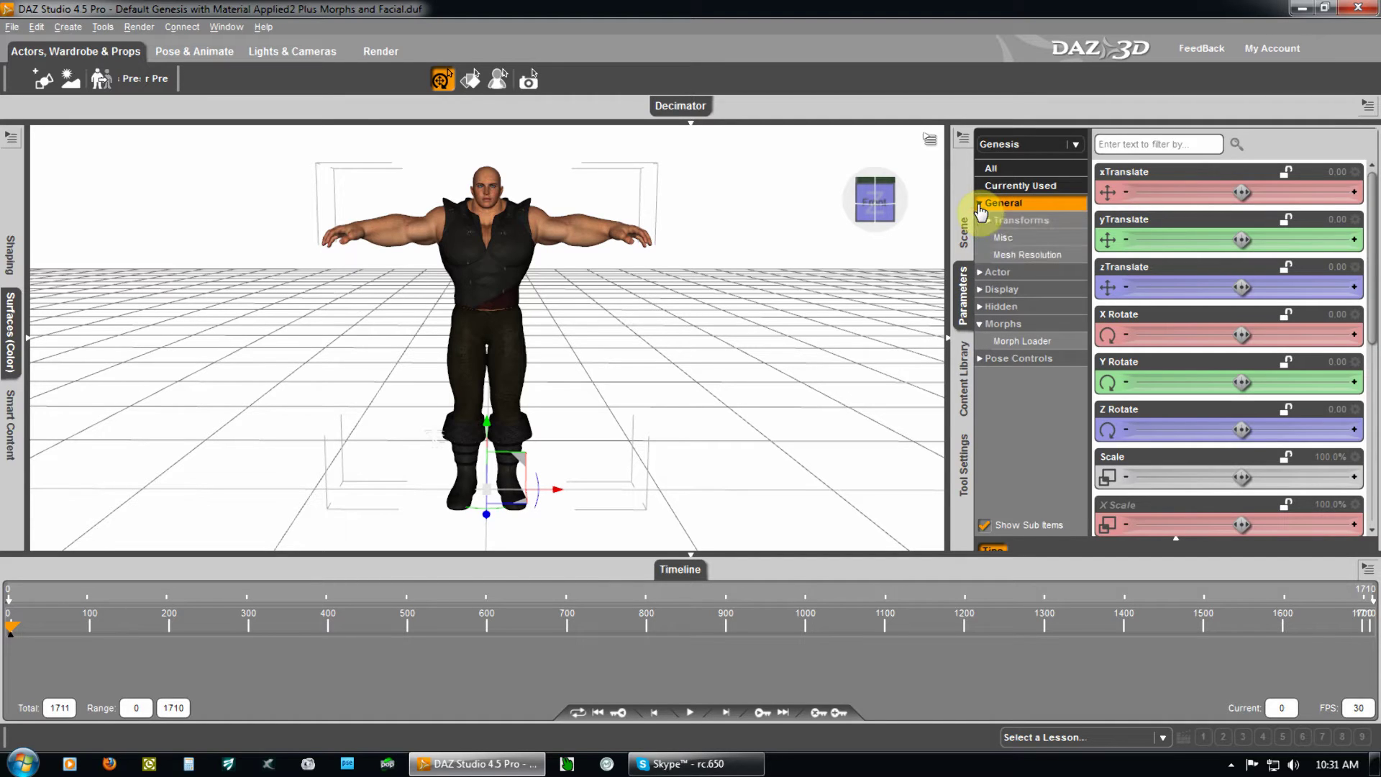
left_click(1007, 238)
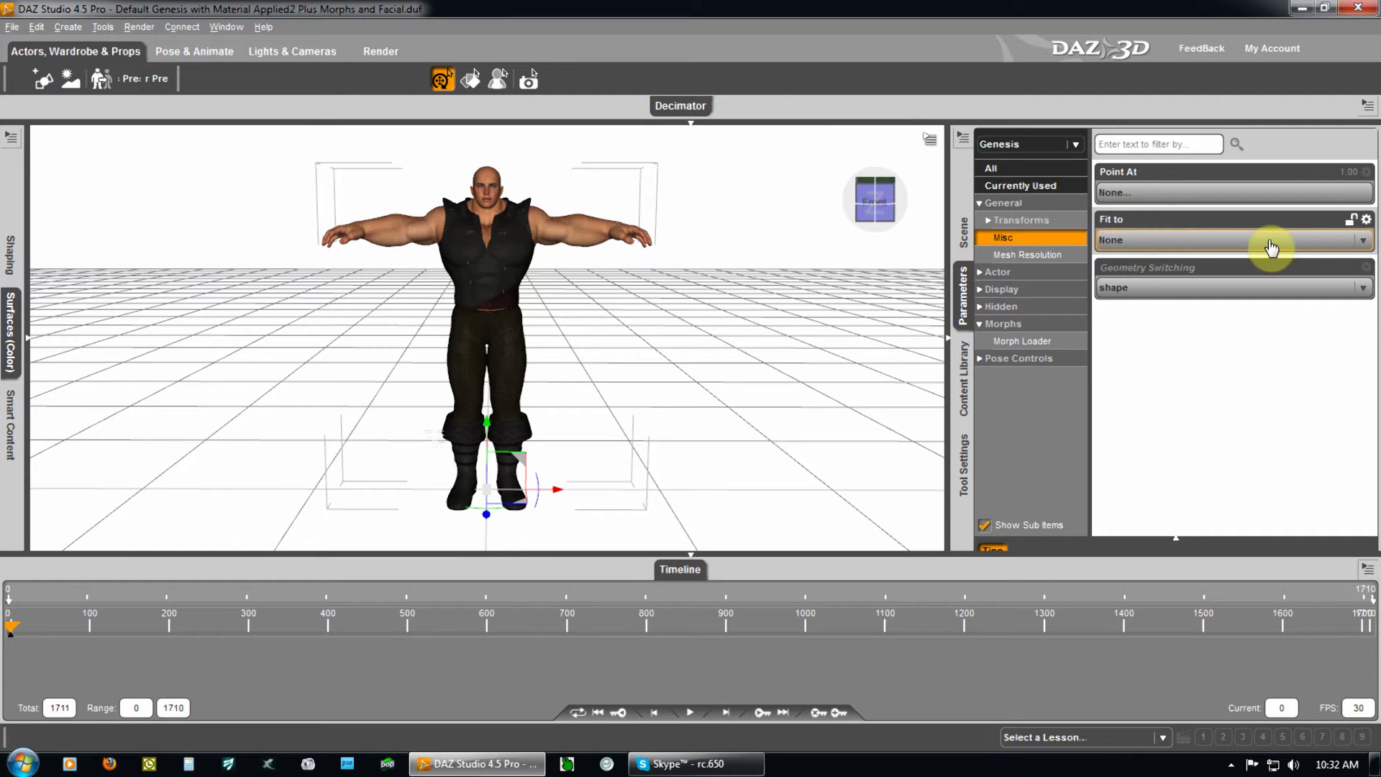
left_click(965, 232)
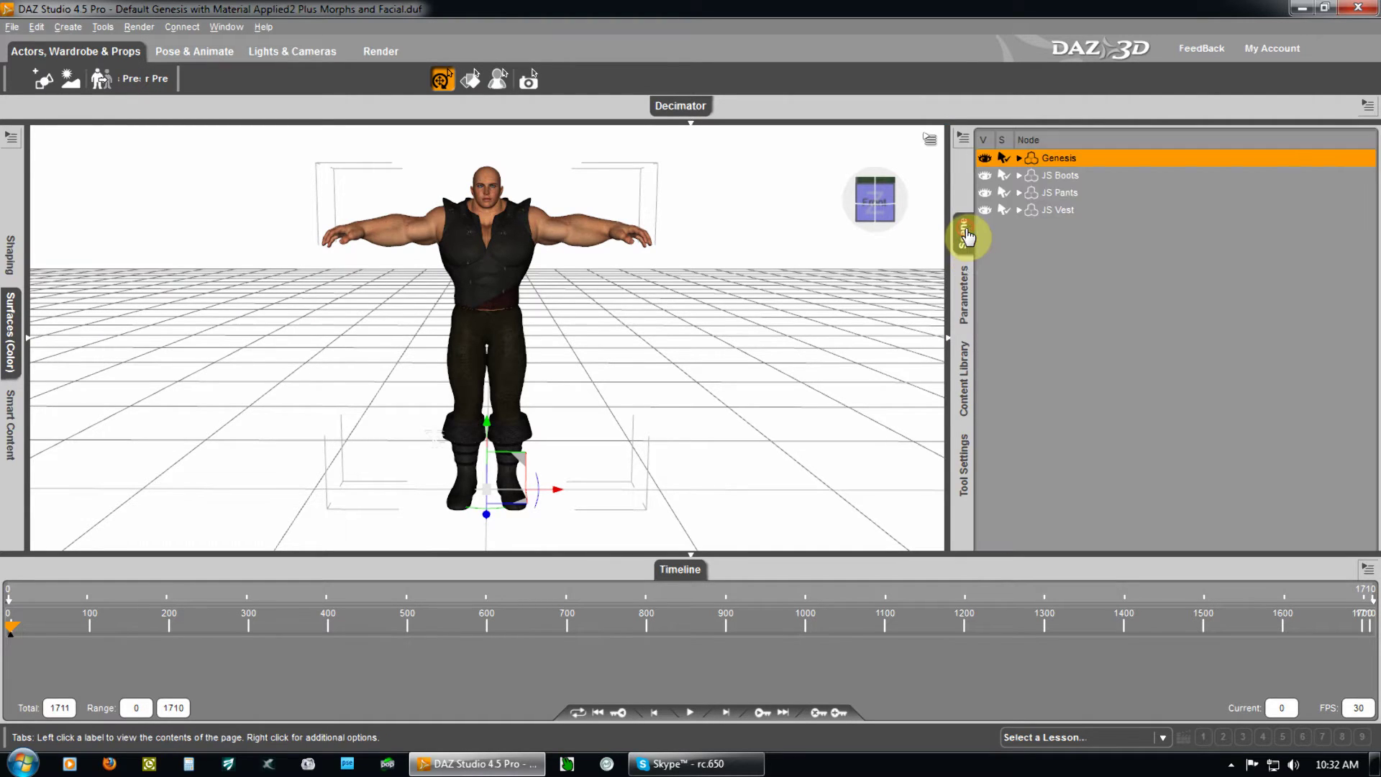
Set JS Vest's Fit to option to None, unfitting it from Genesis, and orbit to inspect.
left_click(1047, 208)
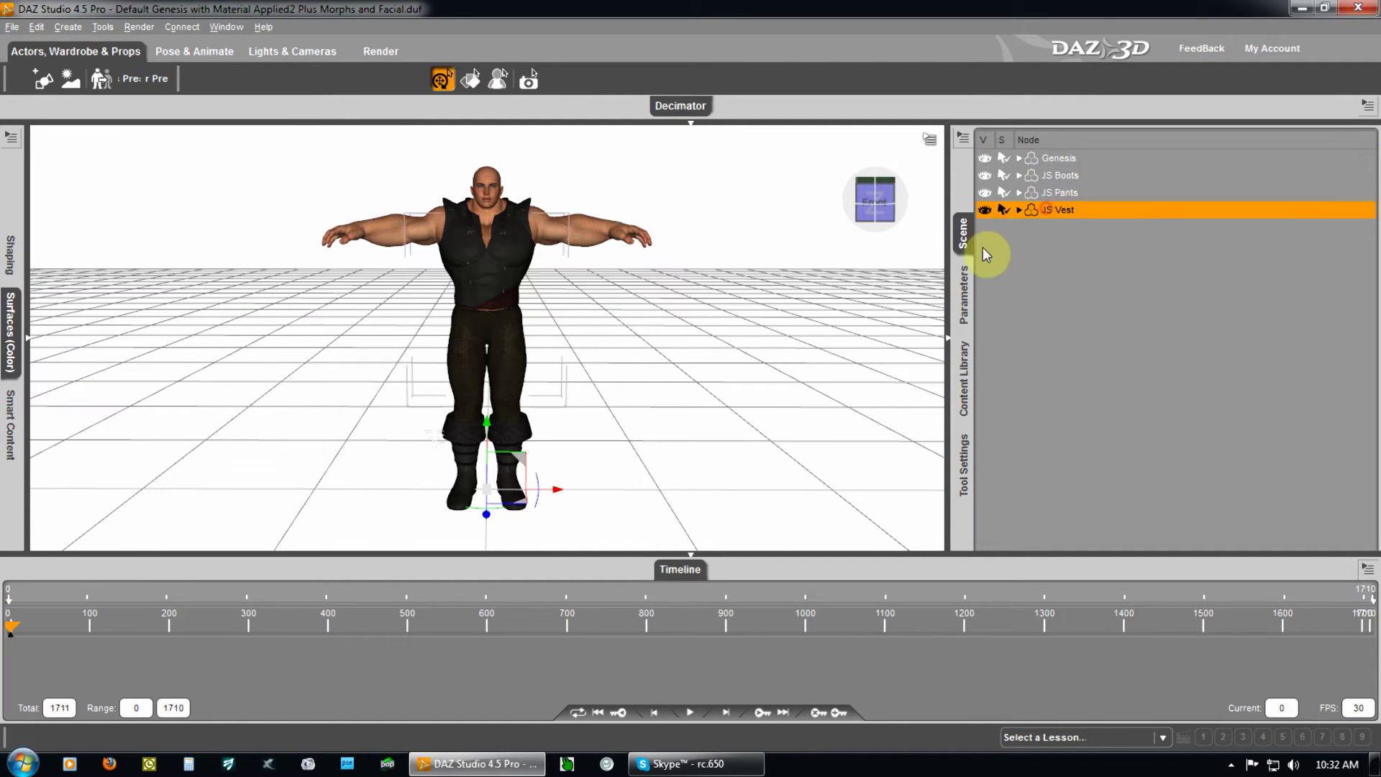
left_click(965, 295)
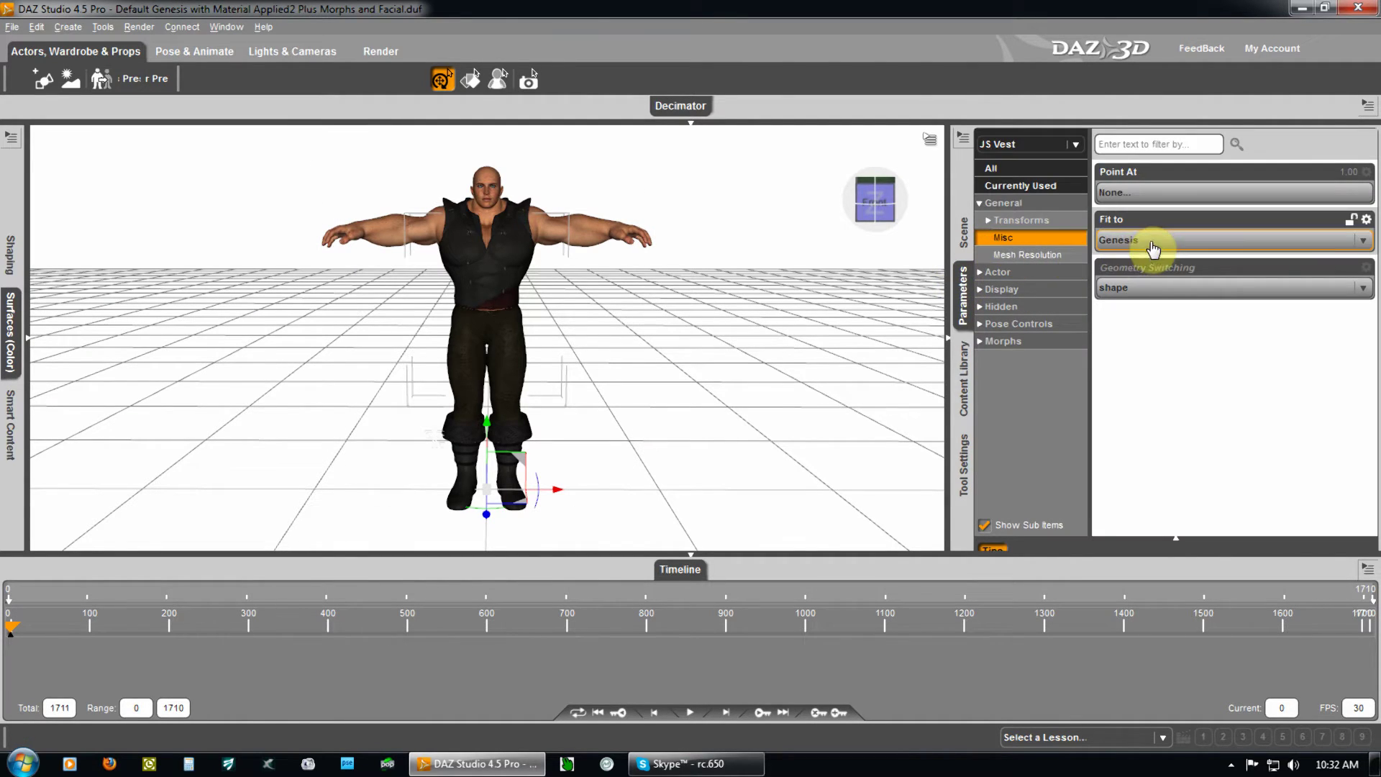
left_click(1347, 246)
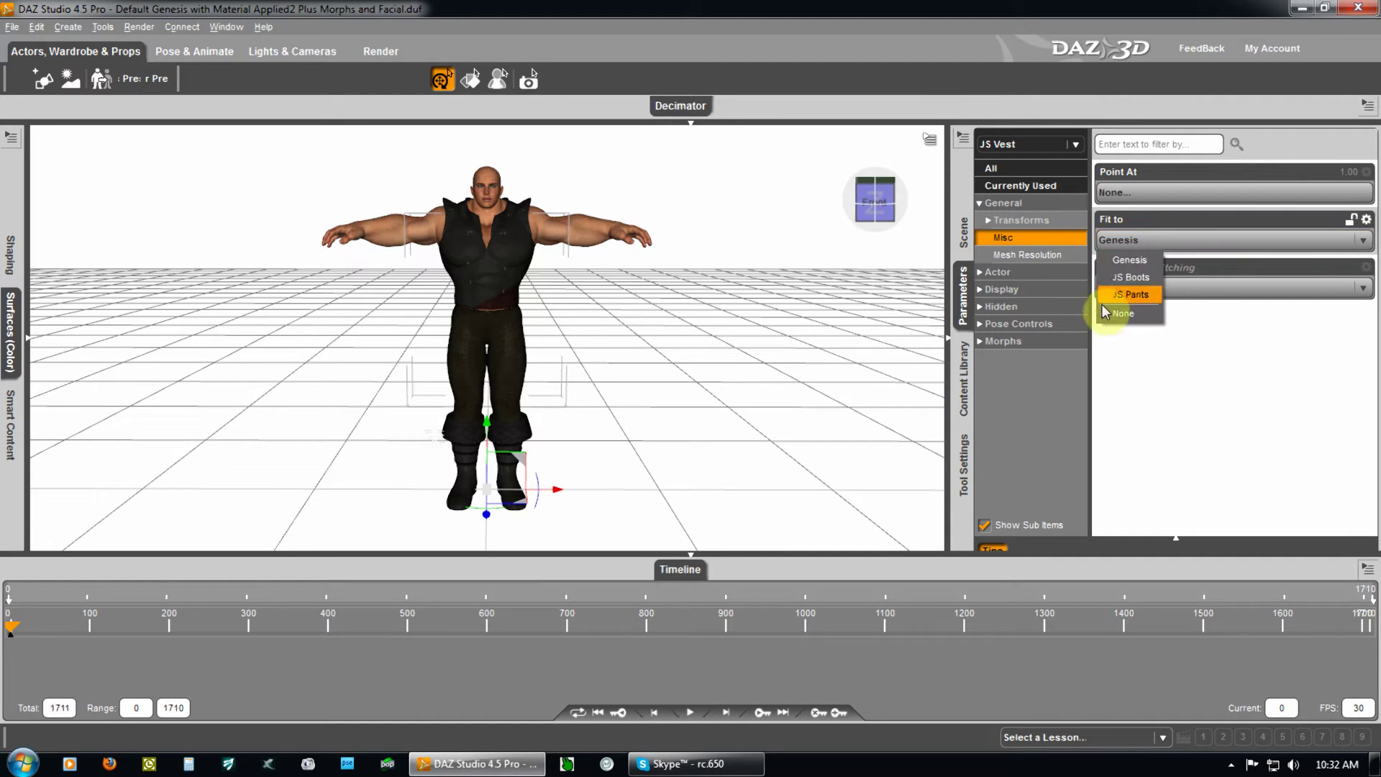
left_click(1121, 314)
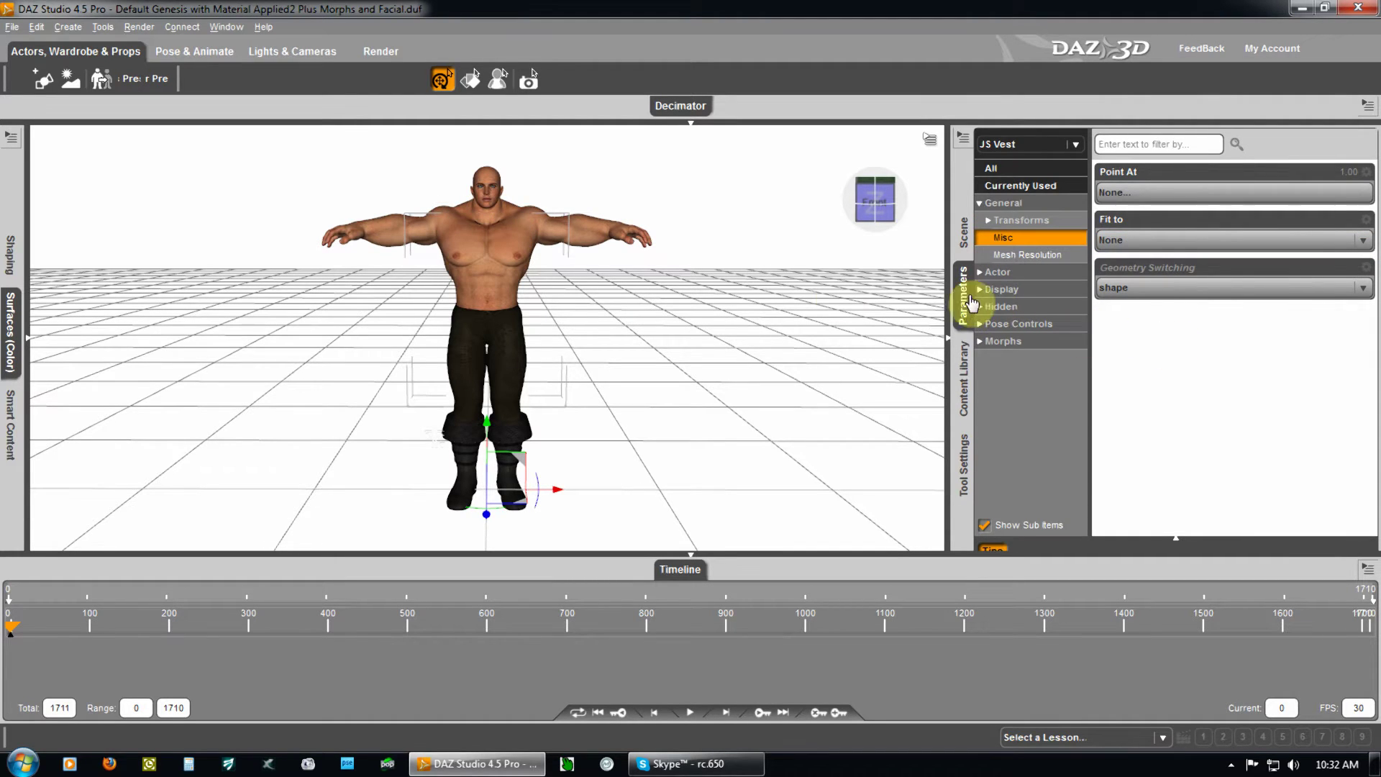
mouse_move(857, 216)
mouse_move(693, 374)
left_mouse_down()
mouse_move(657, 364)
mouse_move(725, 360)
mouse_move(689, 365)
left_mouse_up()
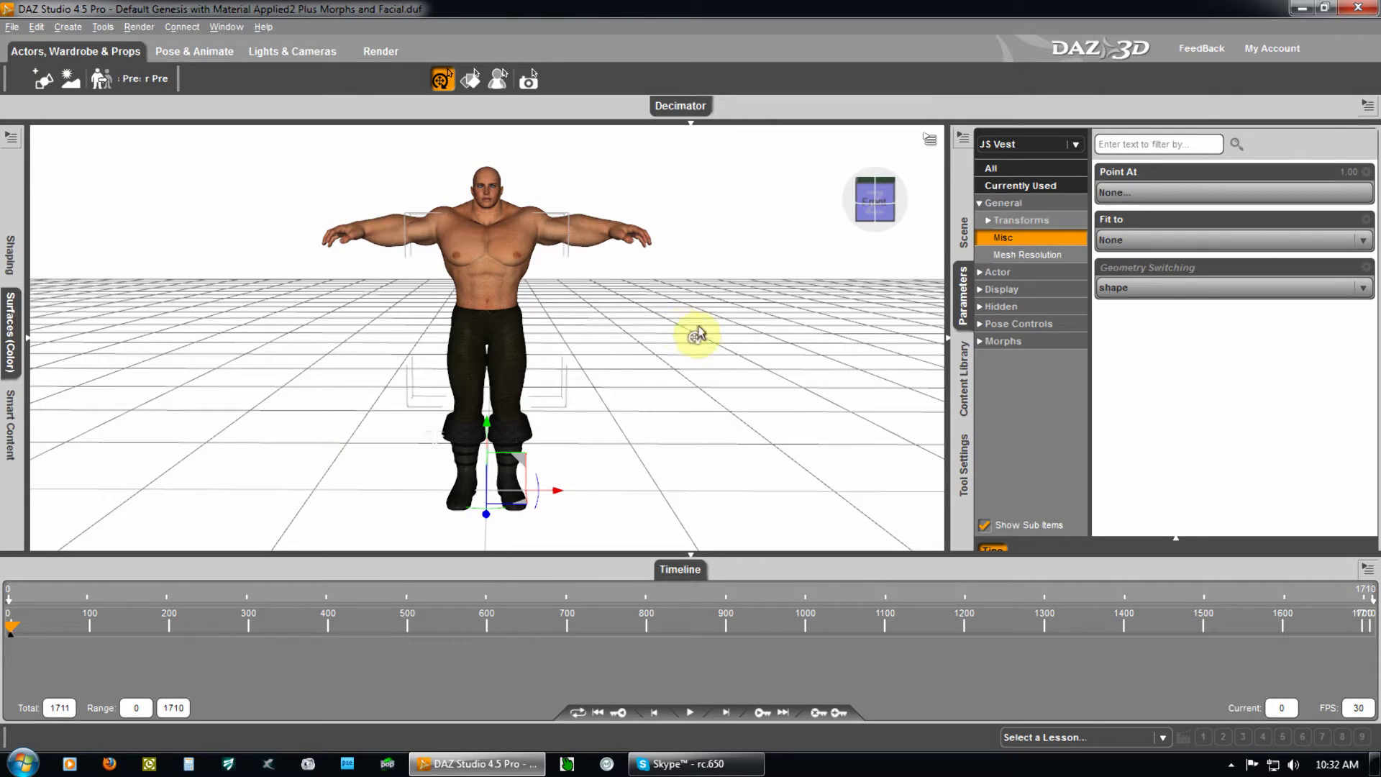
Refit JS Vest to Genesis and orbit the view to confirm it covers the bulked figure.
left_click(1367, 245)
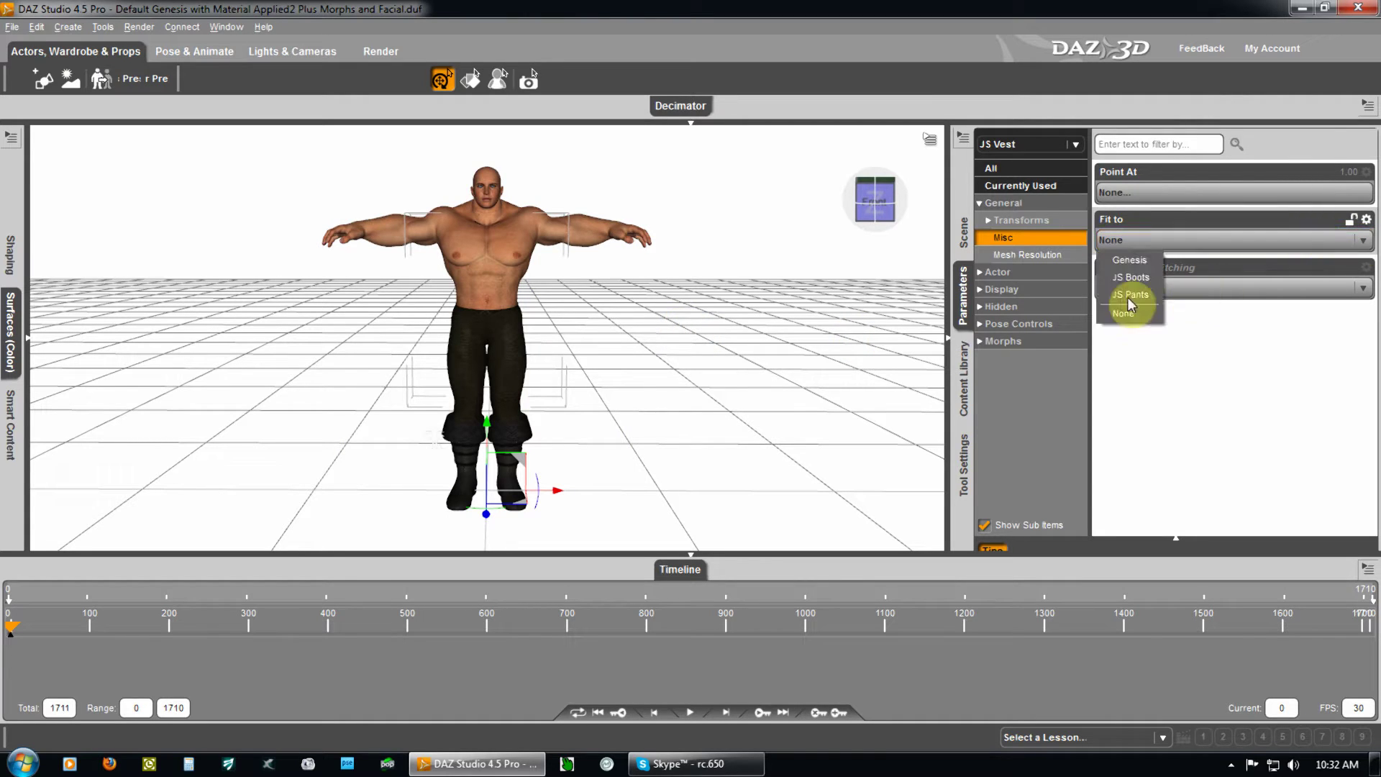
left_click(1131, 261)
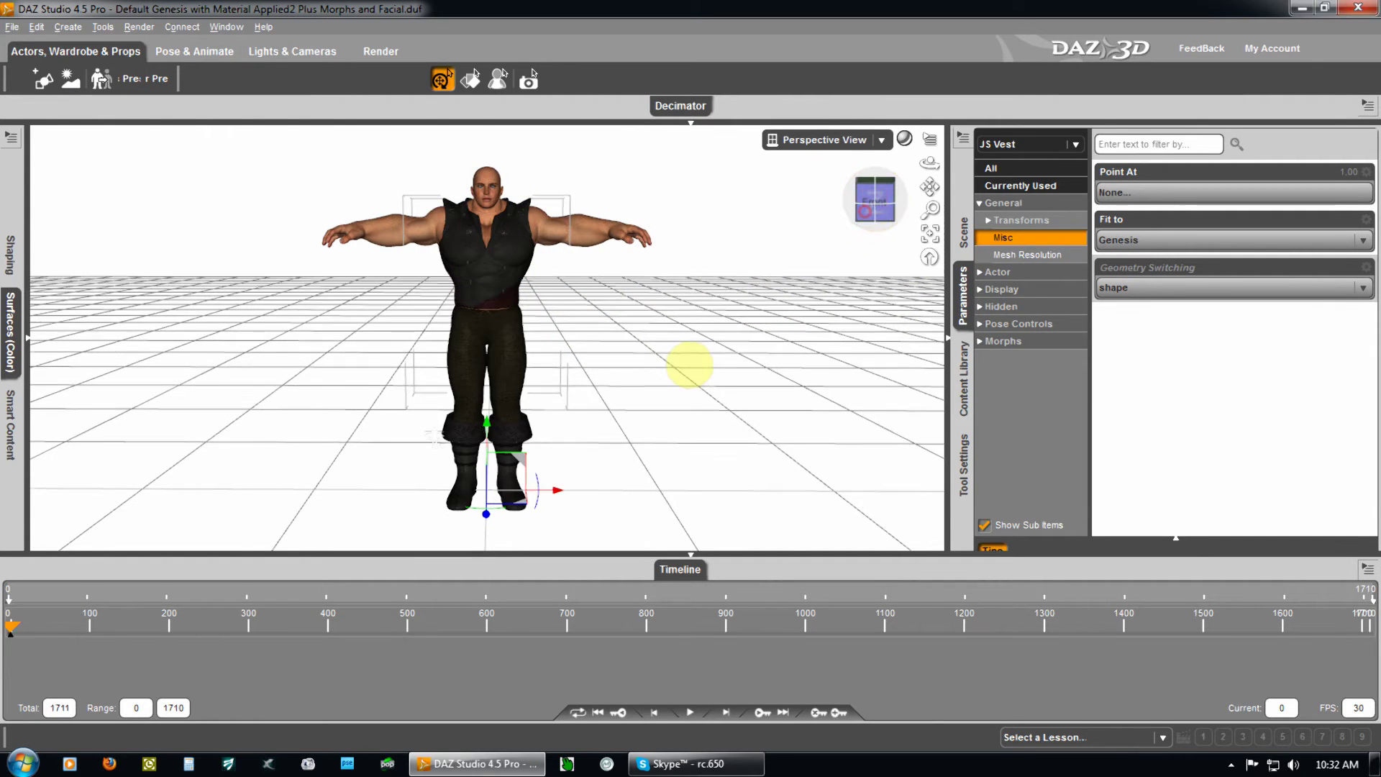
mouse_move(684, 364)
left_mouse_down("alt")
mouse_move(620, 341)
mouse_move(691, 368)
left_mouse_up("alt")
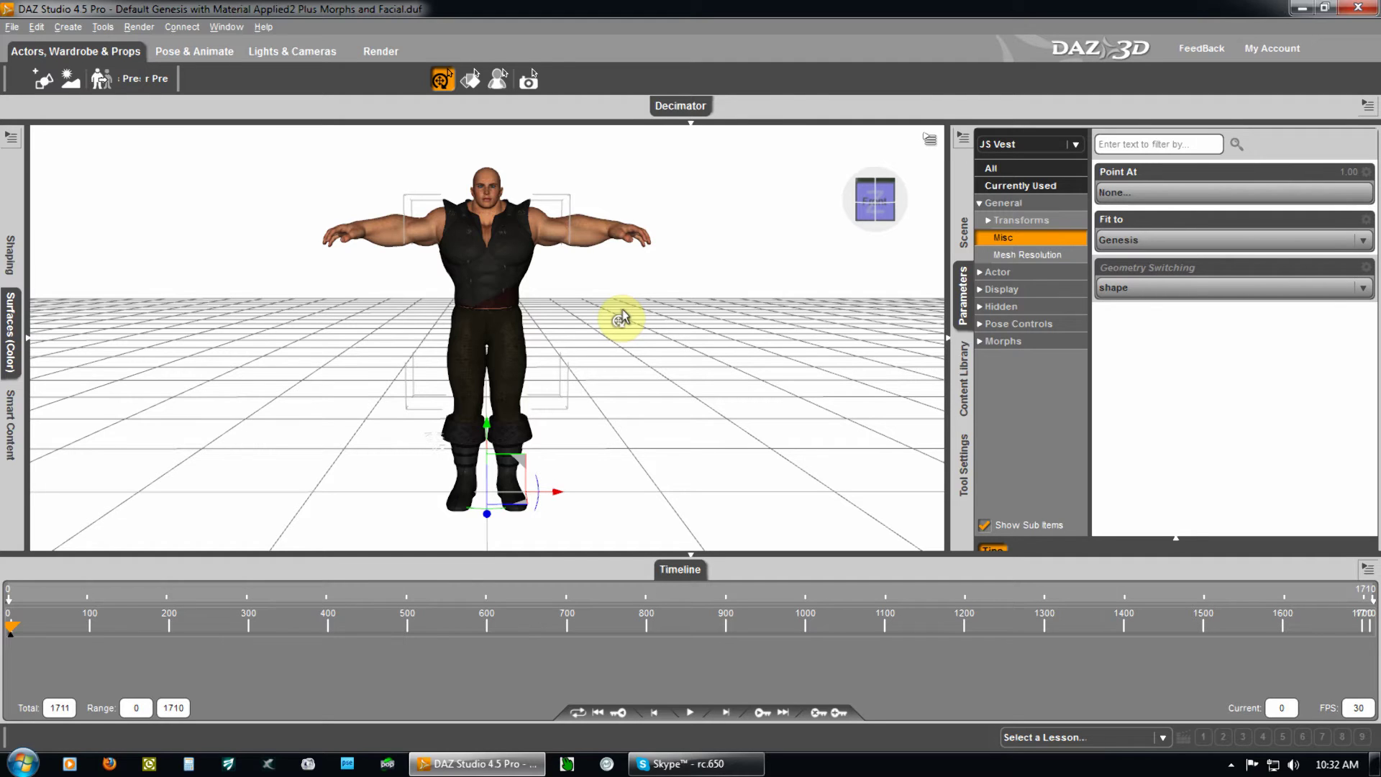
left_click_drag(684, 364, 689, 366, "alt")
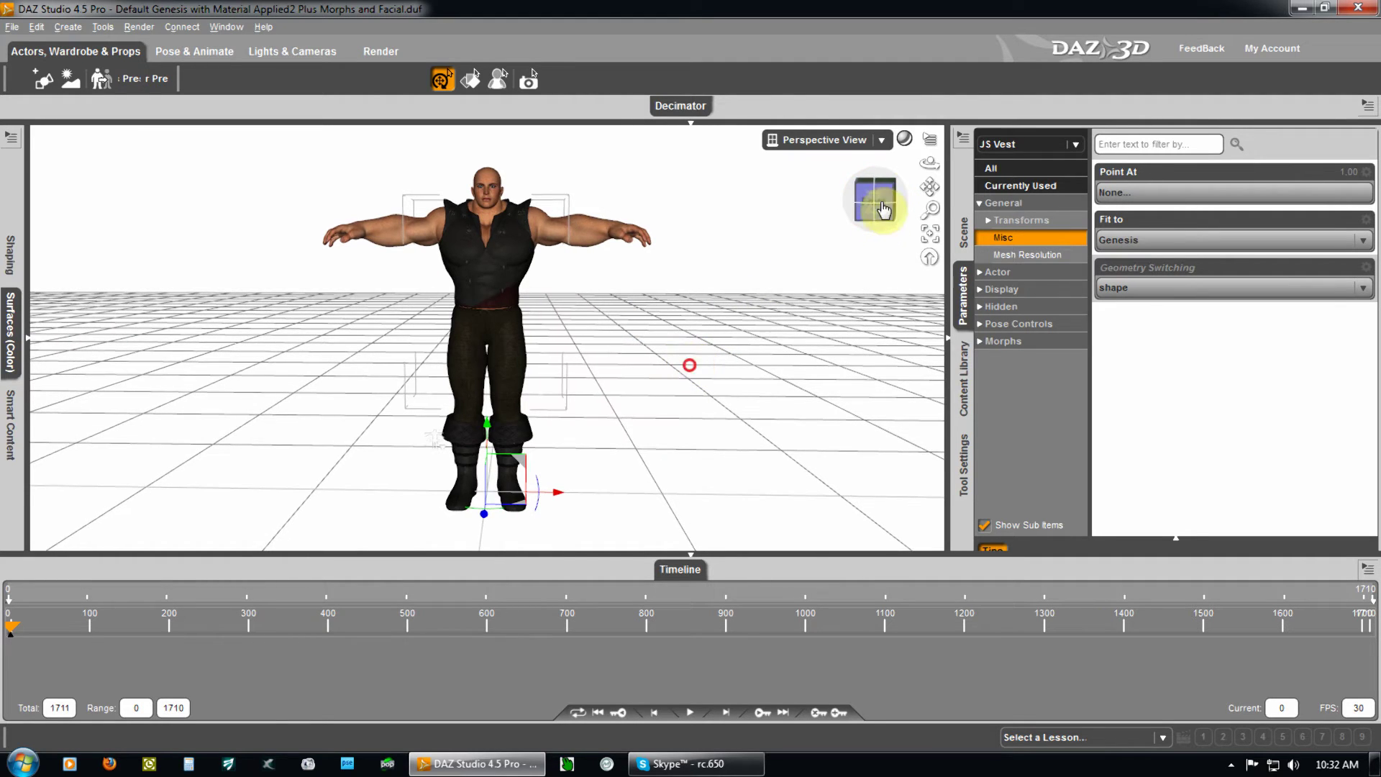
Go back to the Scene tab and select the Genesis figure.
left_click(806, 247)
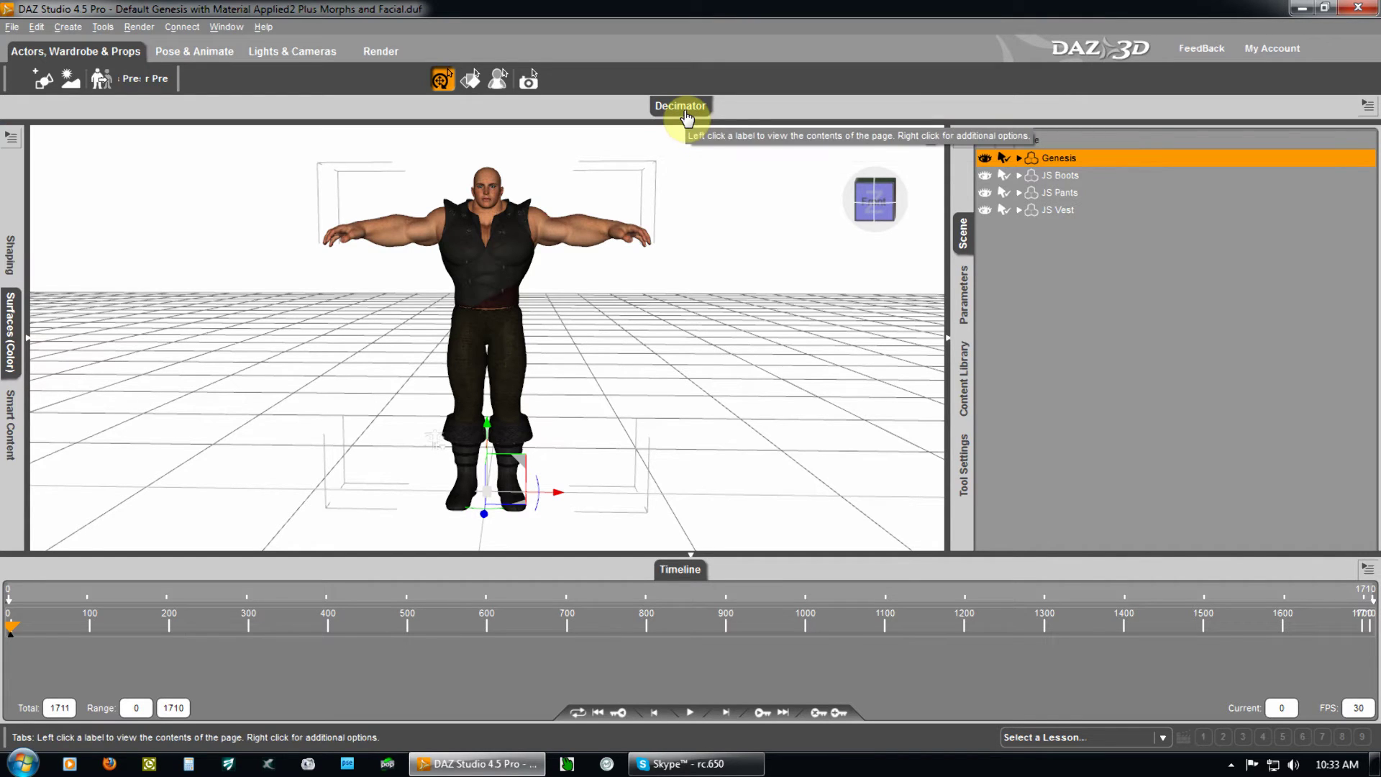
Open the Decimator pane from the Window menu, showing Genesis at 9677 polygons (100%).
left_click(226, 29)
mouse_move(261, 48)
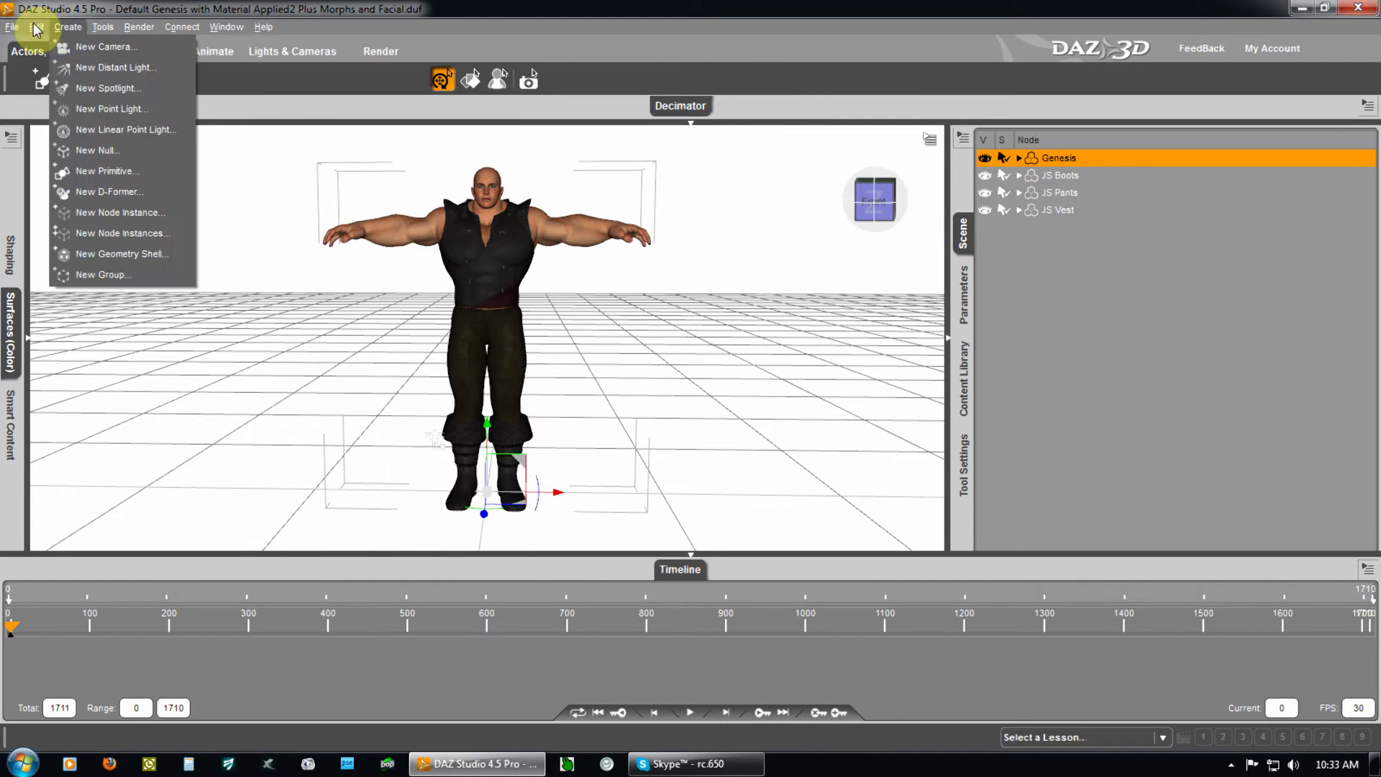
mouse_move(36, 27)
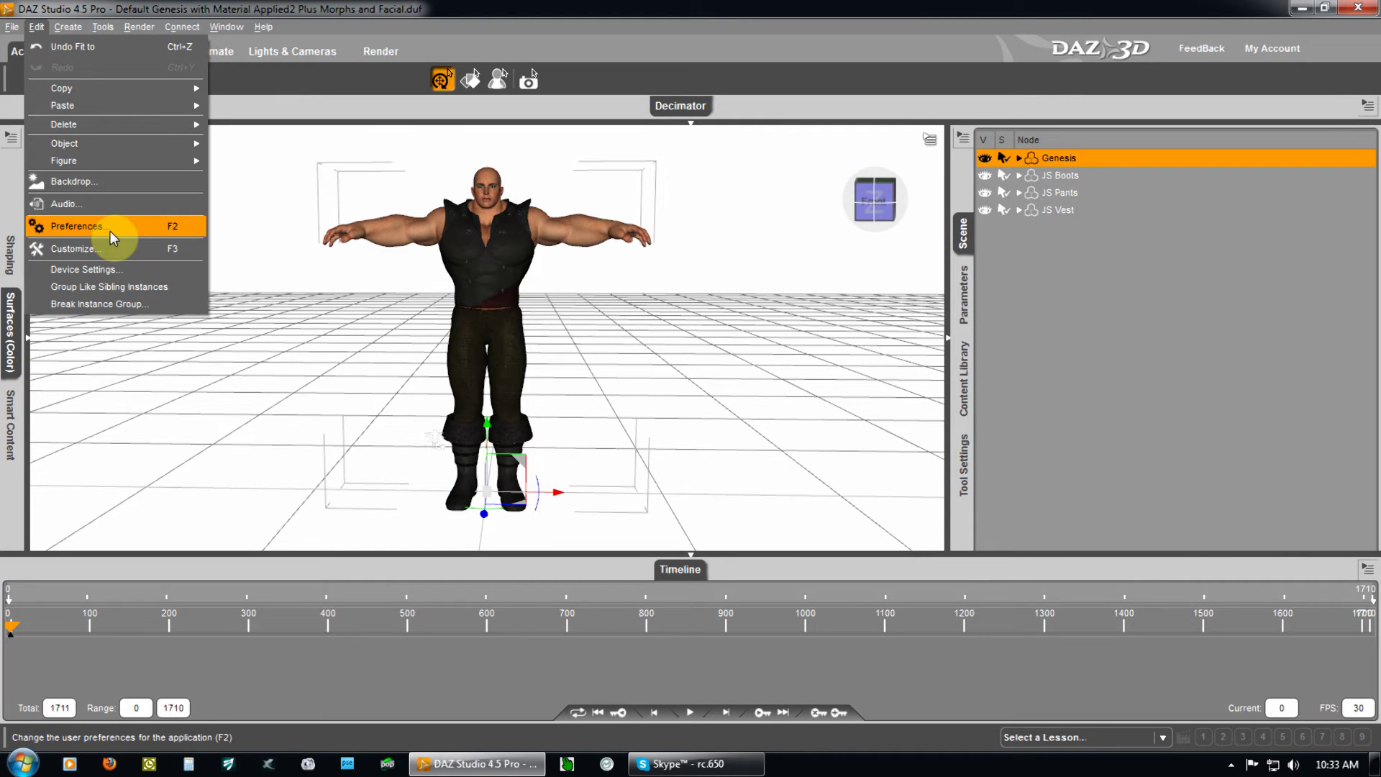
mouse_move(219, 26)
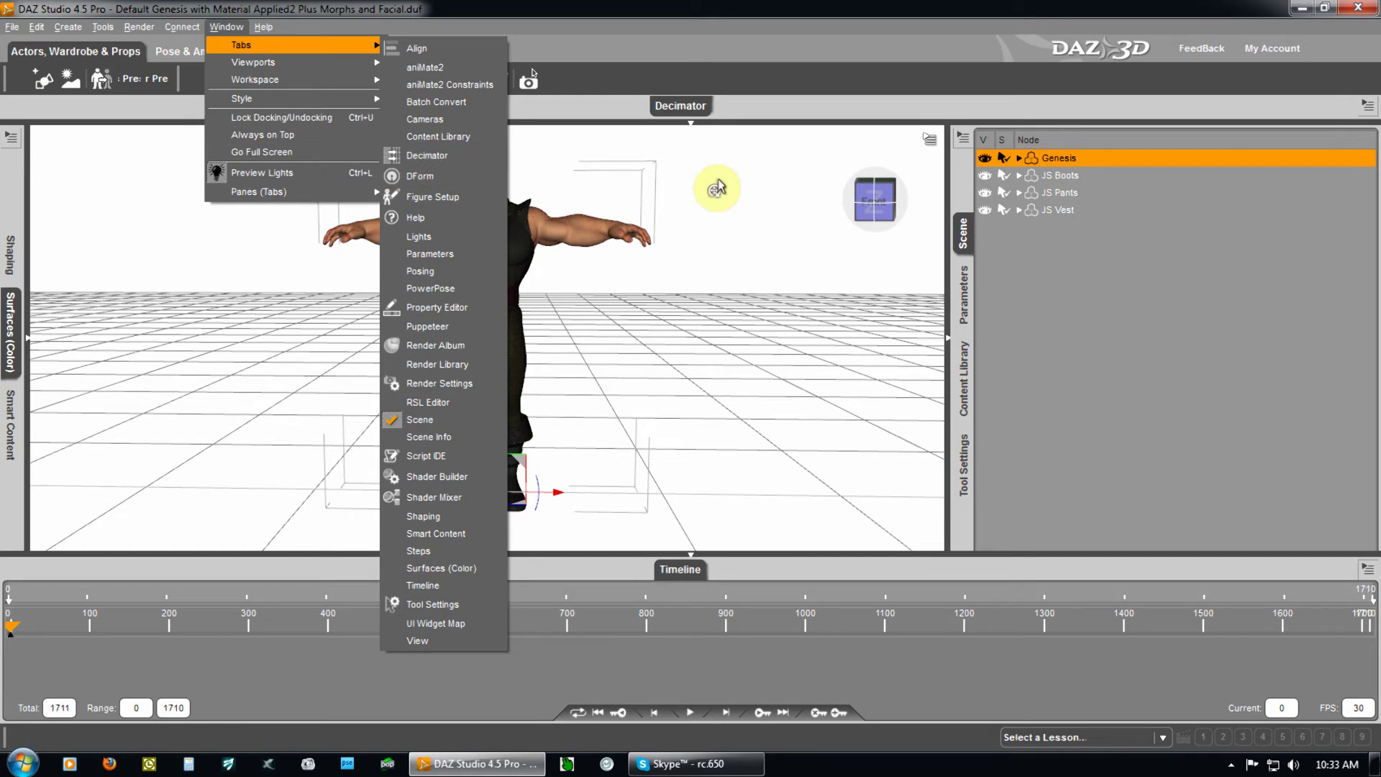
left_click(691, 128)
left_click(690, 126)
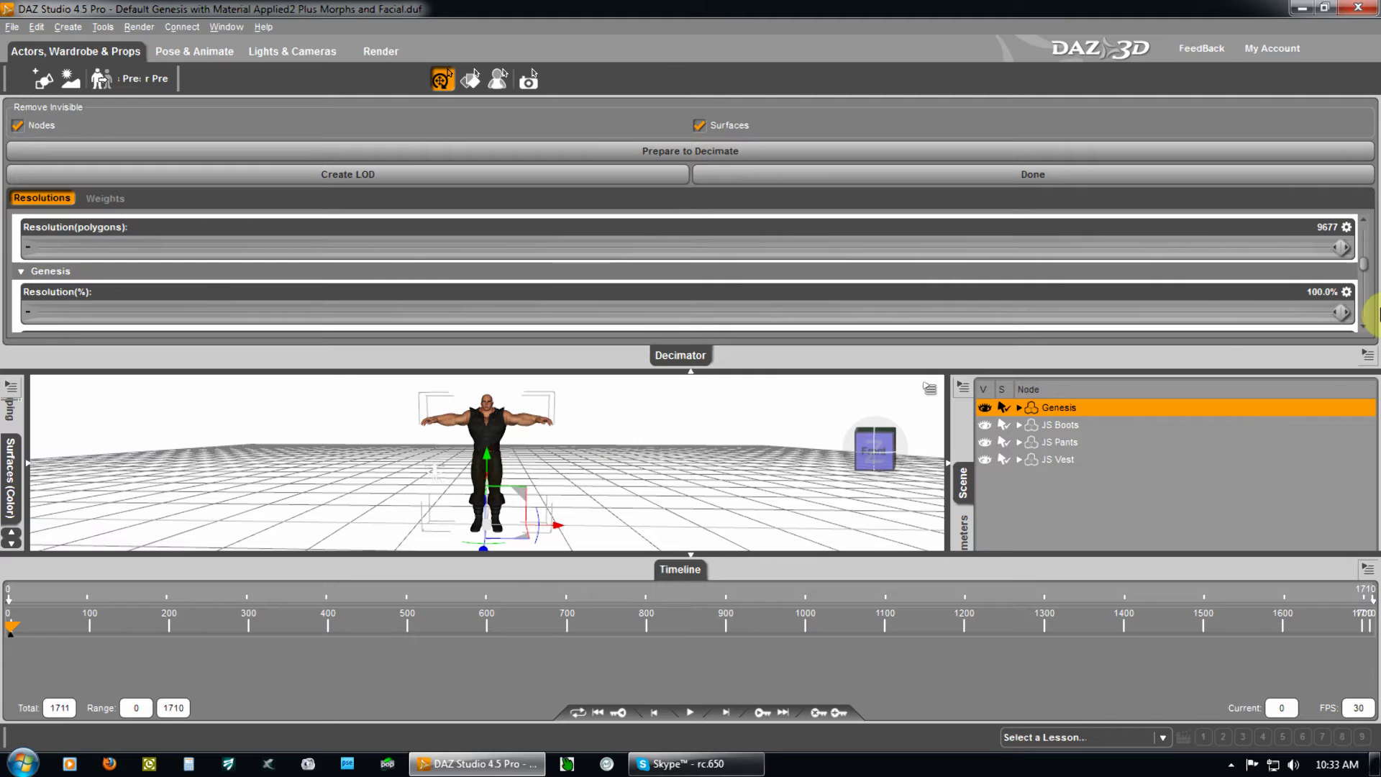
Select all scene nodes with Ctrl+A and run Prepare to Decimate.
left_click(1362, 270)
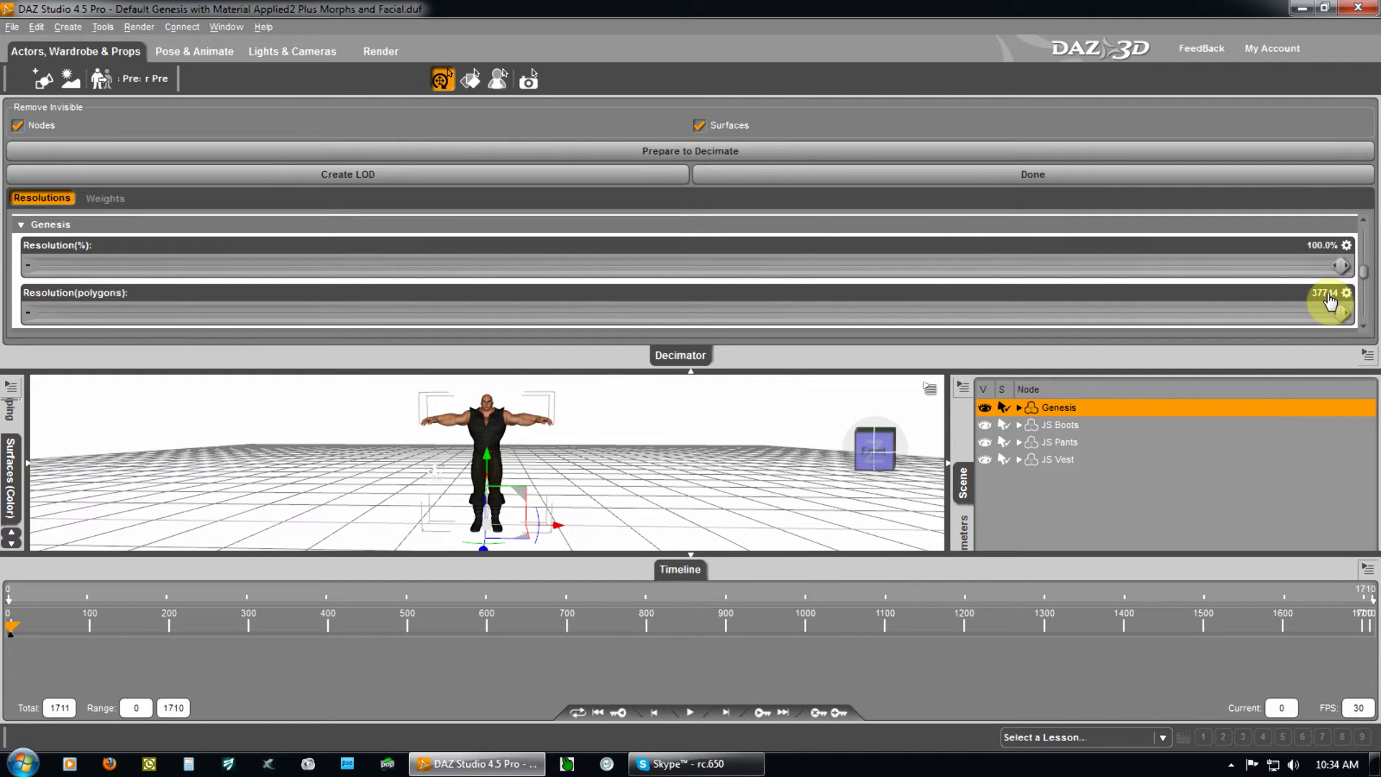
left_click(1363, 259)
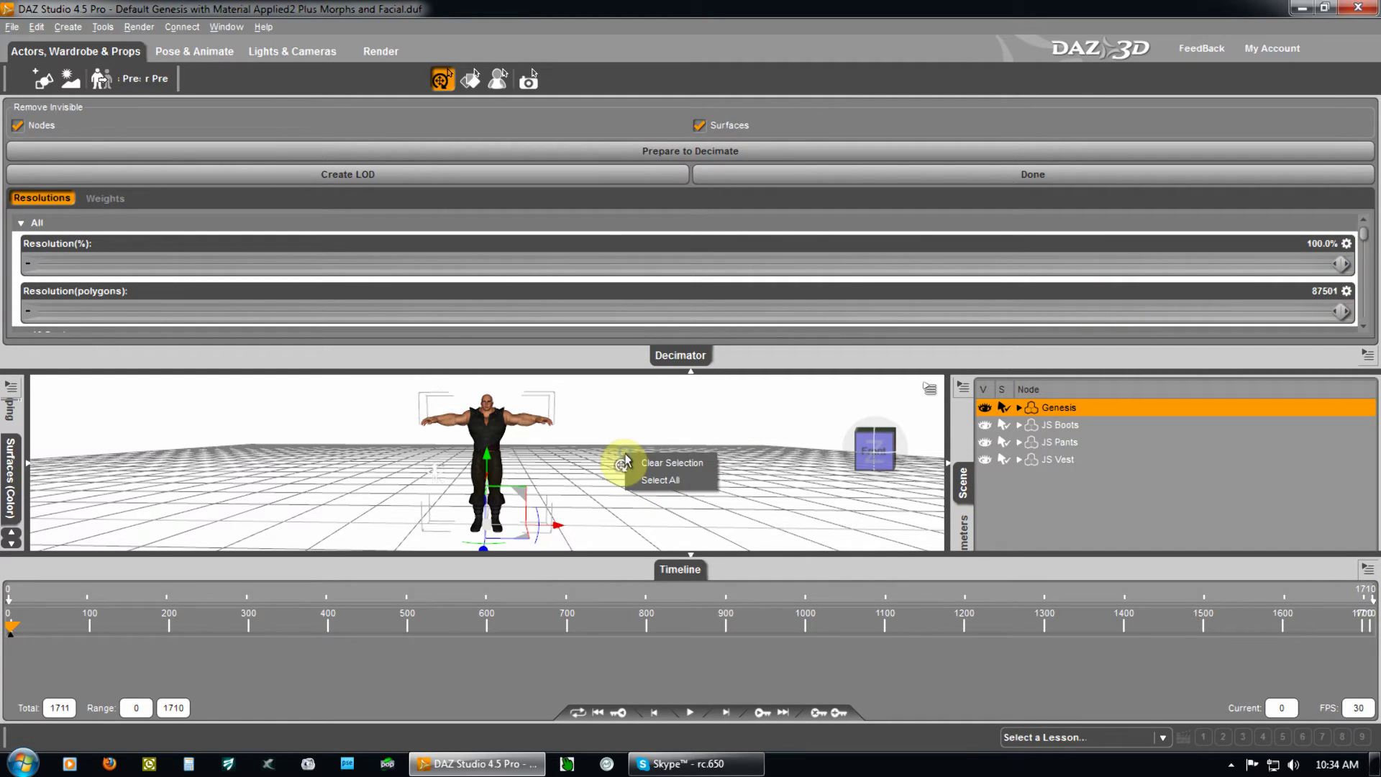
left_click(646, 478)
key("ctrl+a")
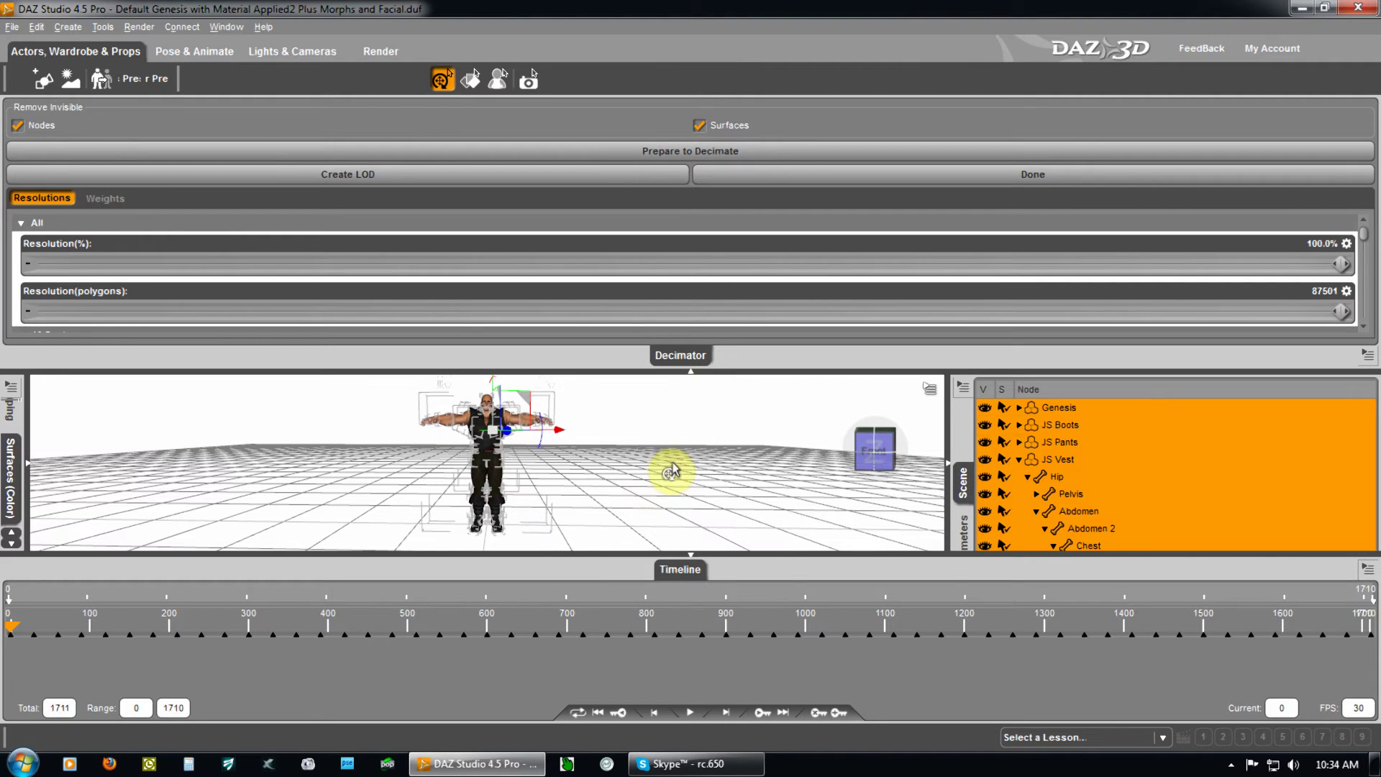
left_click(694, 153)
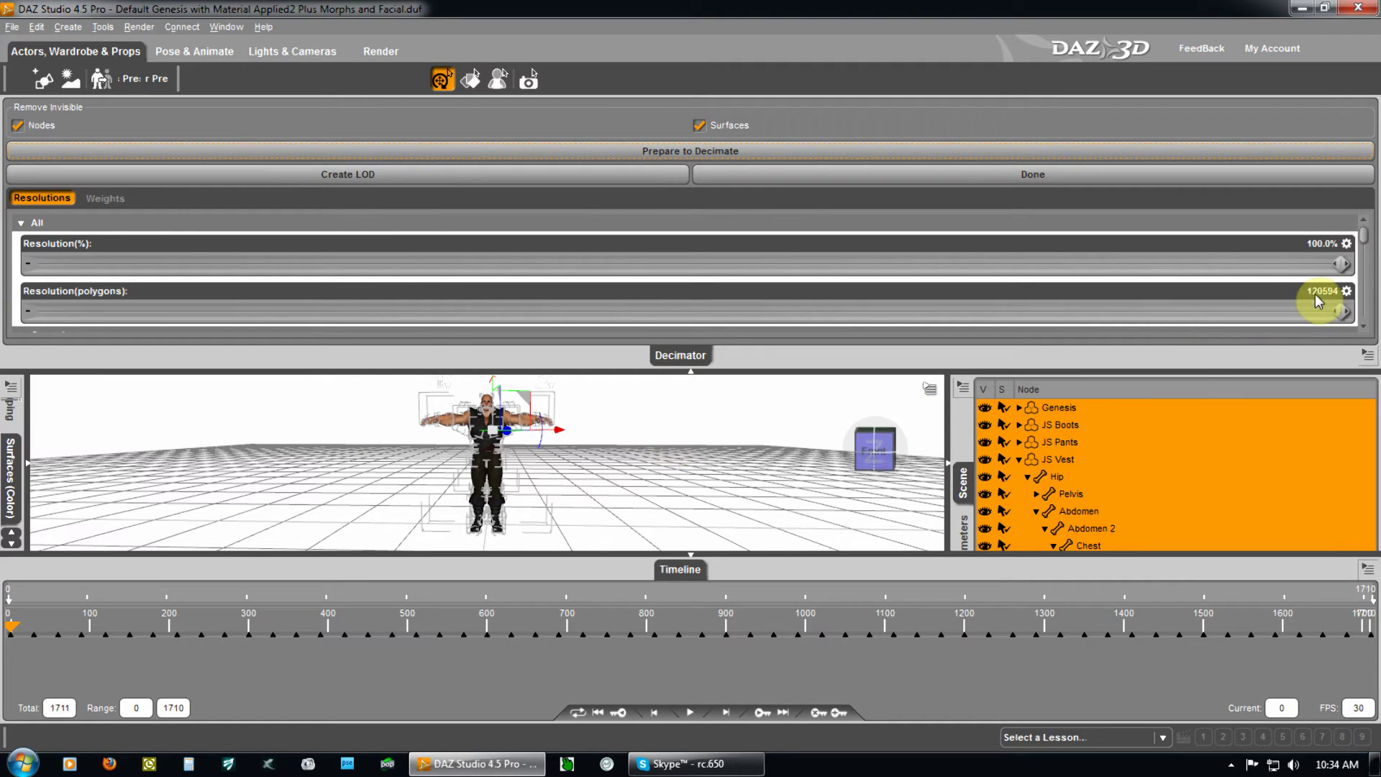
Set the decimation Resolution(%) to 60, giving 72356 polygons.
left_click(1322, 292)
left_click(1321, 244)
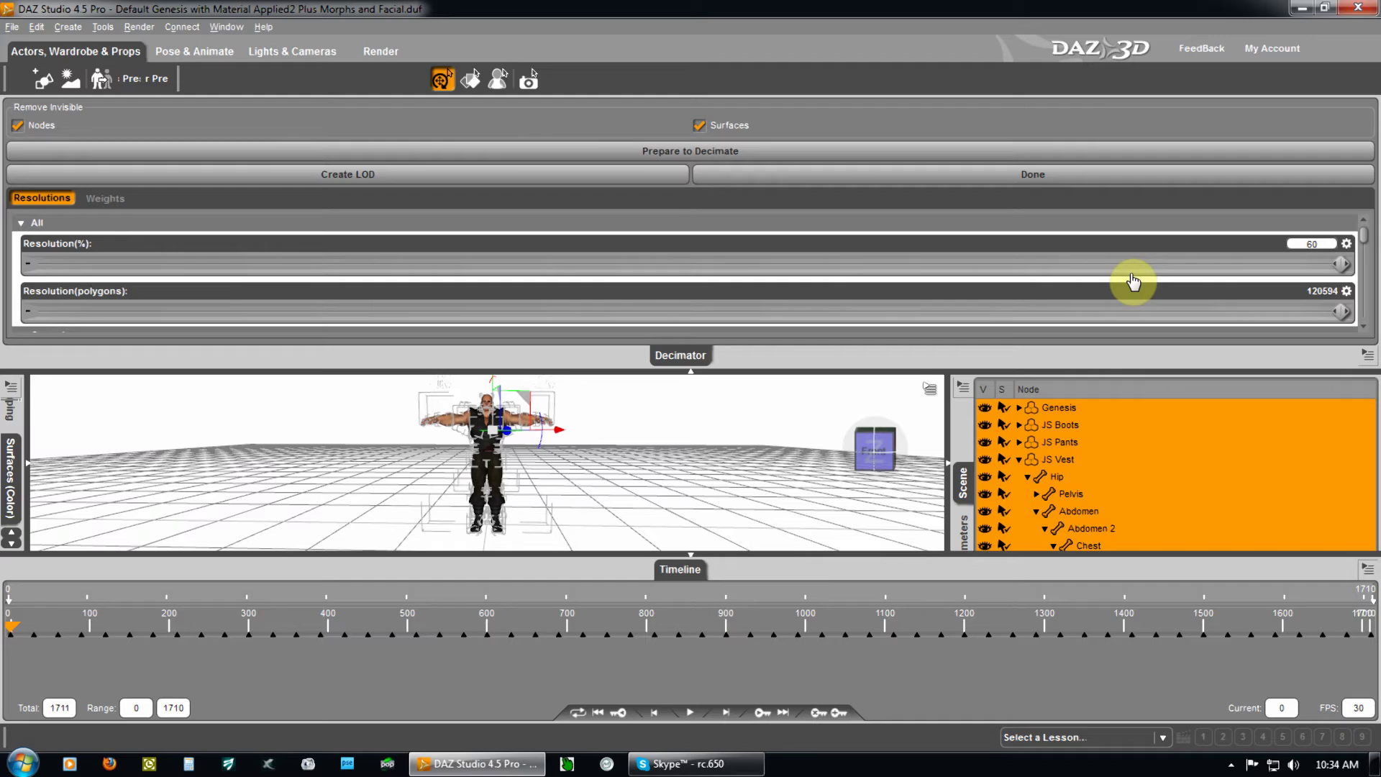
key("Return")
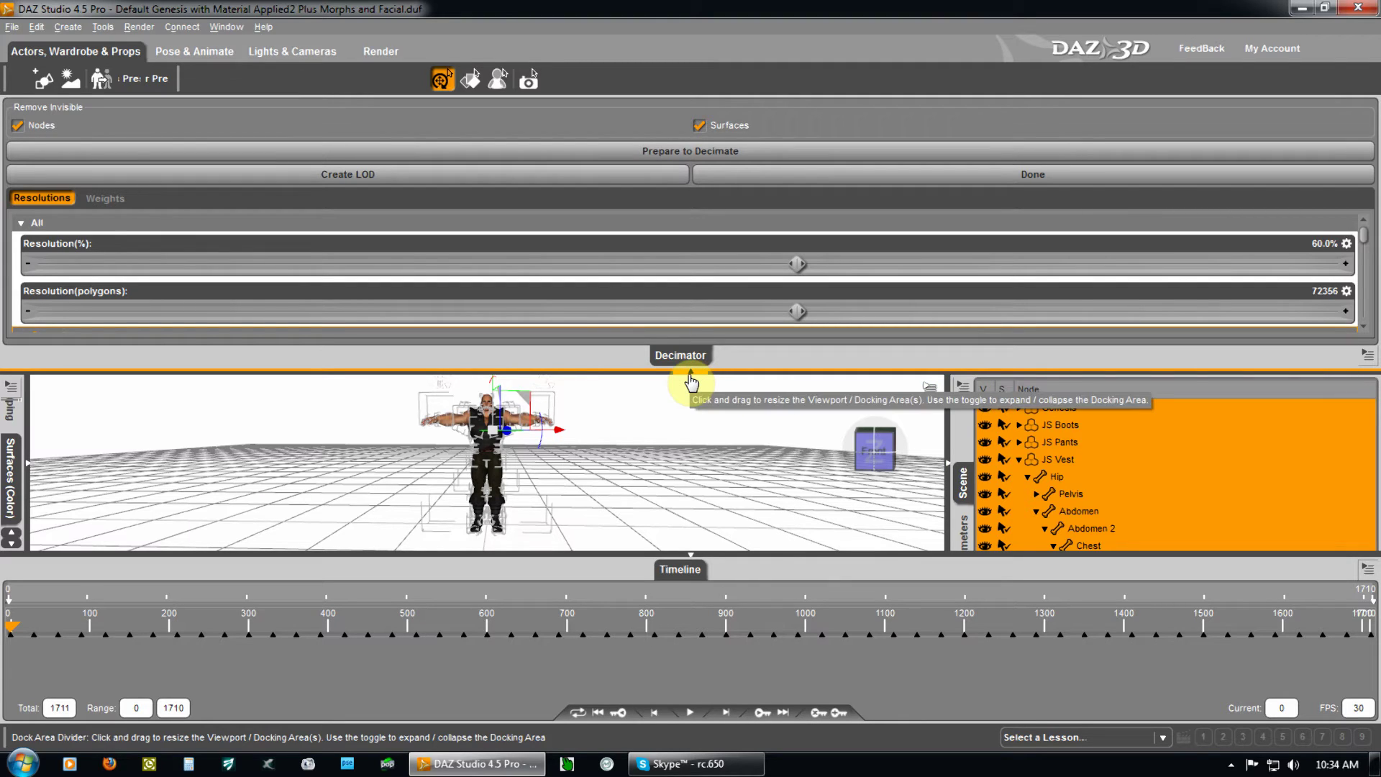
Show the Weights tab with Genesis surfaces collapsed, then collapse the Decimator pane.
left_click(105, 198)
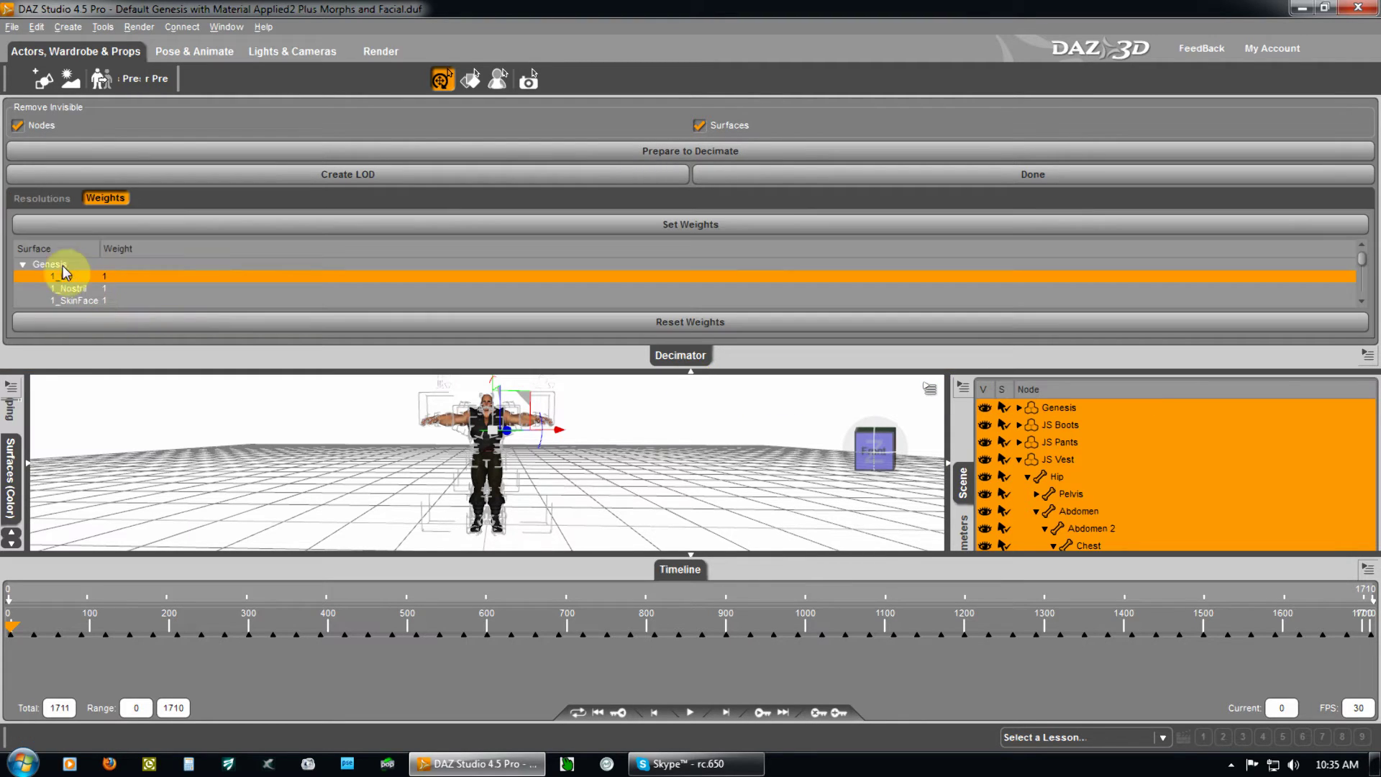
left_click(23, 265)
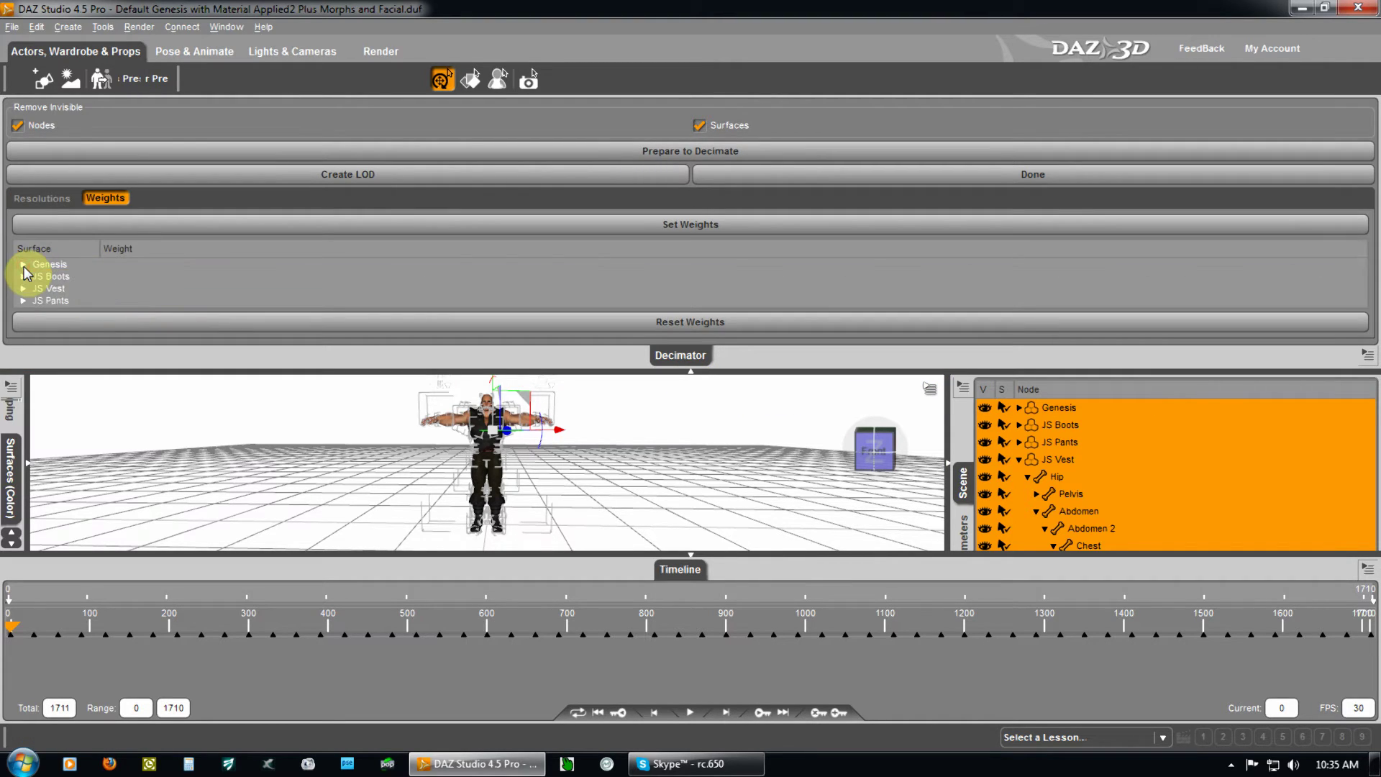
left_click(693, 375)
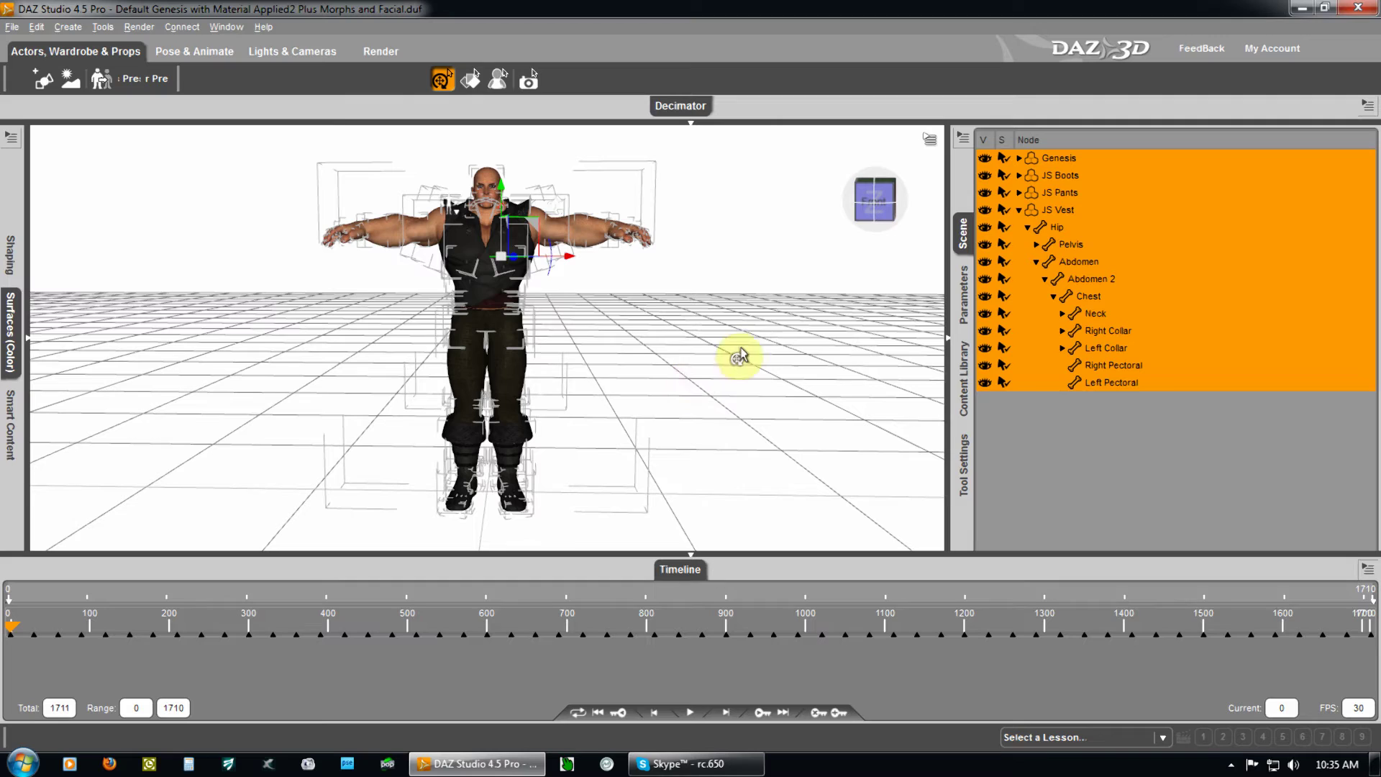
Select the Genesis head, frame it, and orbit to a near-front close-up of the face.
left_click_drag(929, 253, 738, 225)
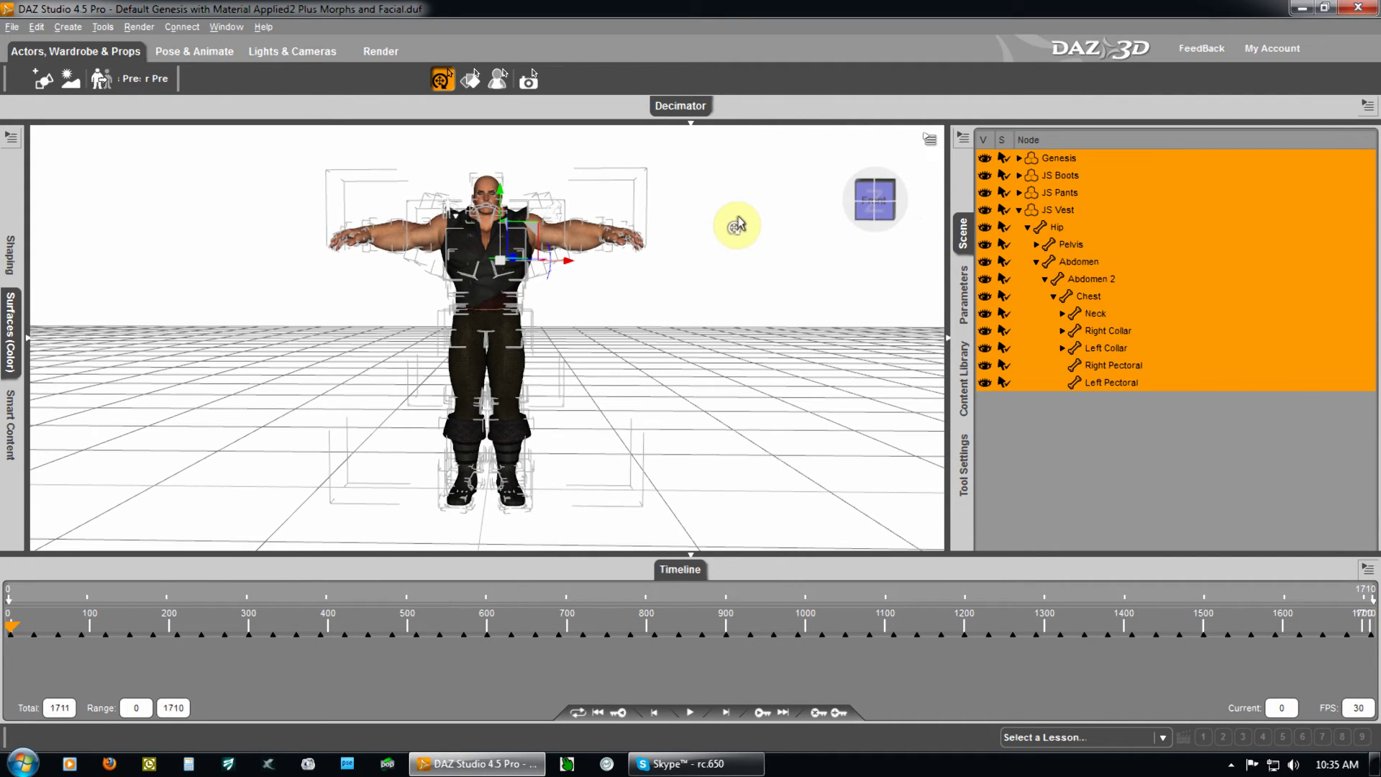
left_click(1048, 161)
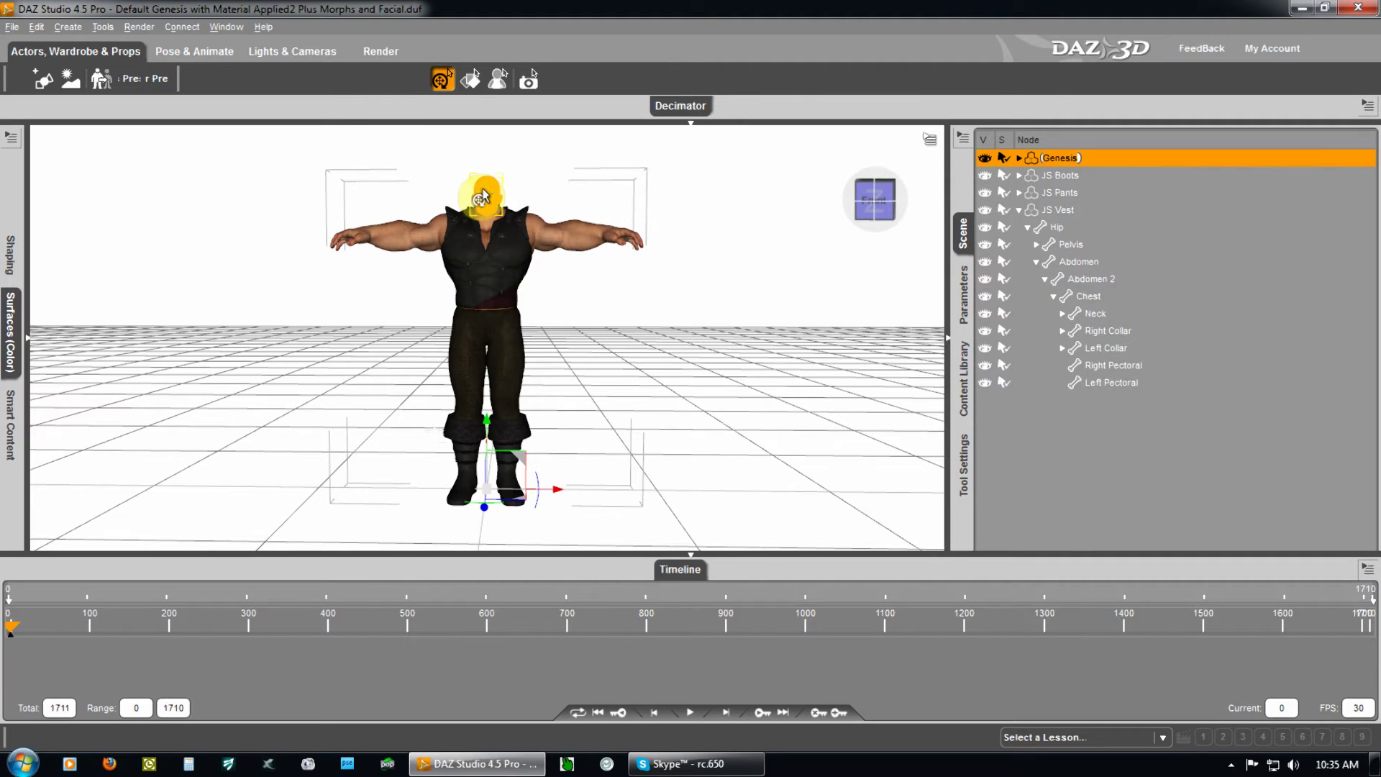
left_click(489, 189)
left_click(930, 233)
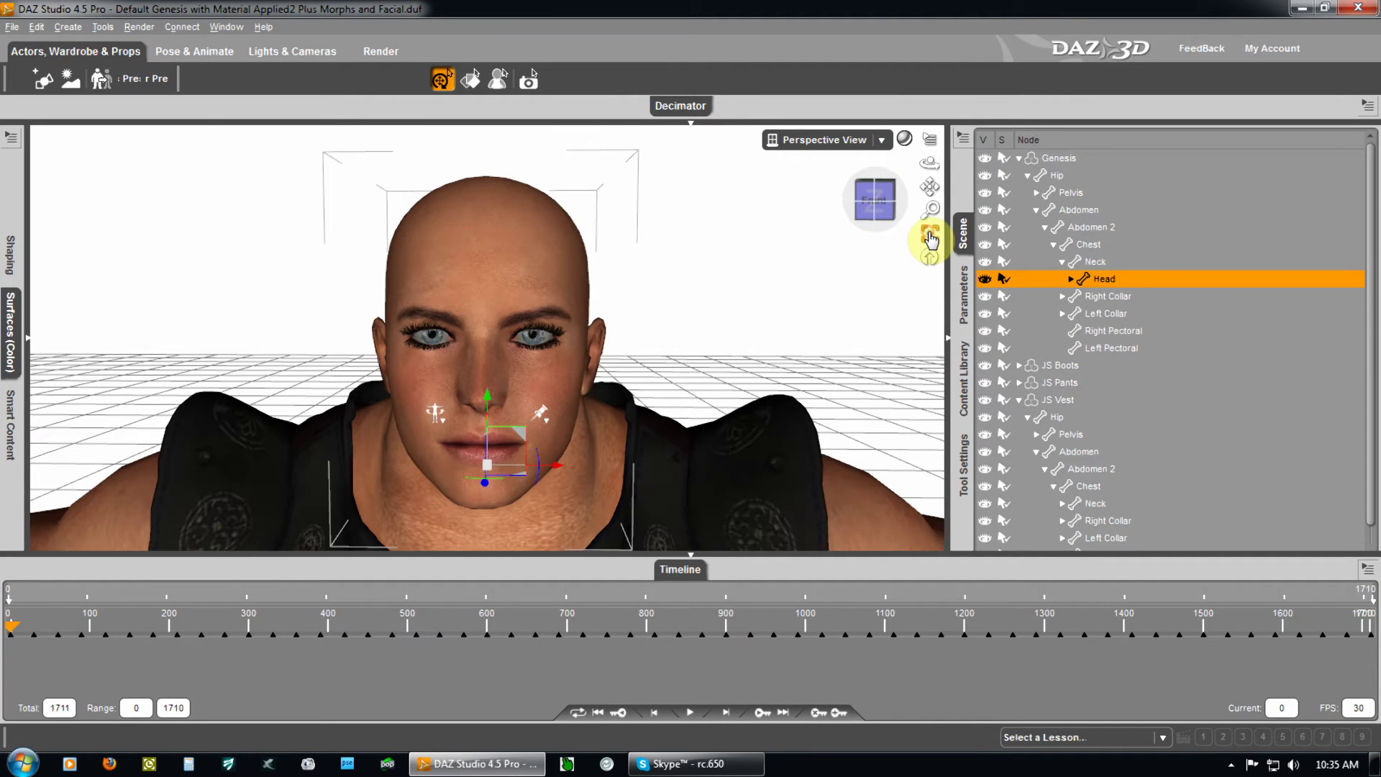
left_click_drag(868, 241, 690, 365)
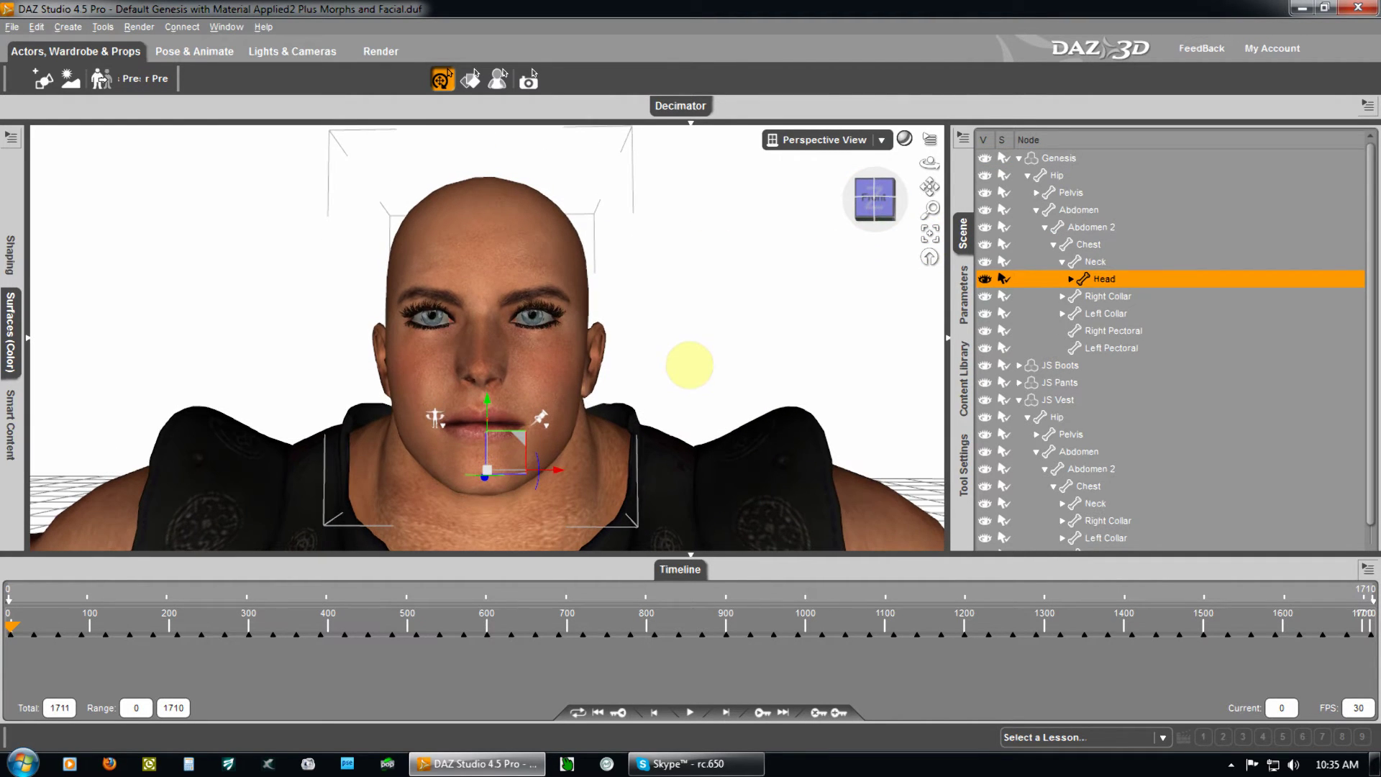
left_click_drag(879, 222, 703, 376)
scroll(703, 382, "up", 6)
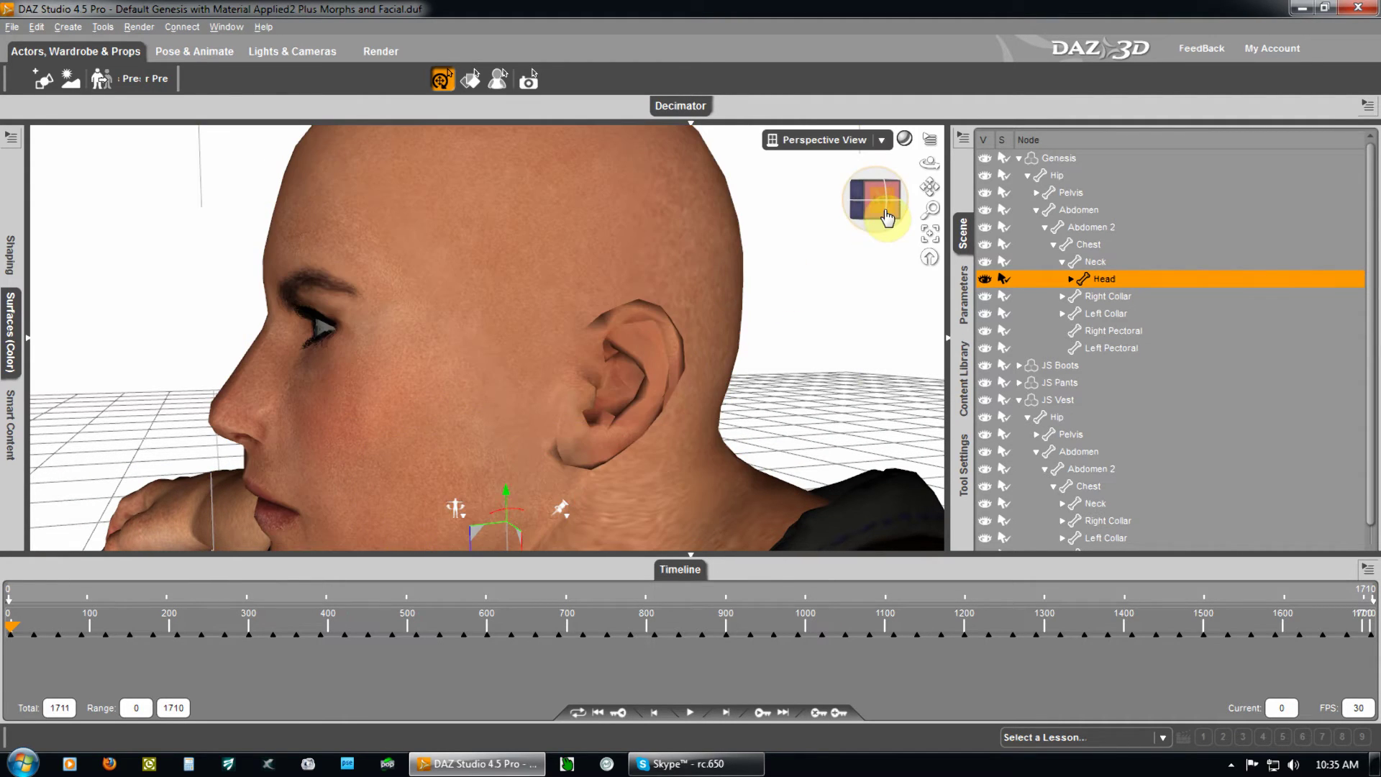
mouse_move(694, 365)
left_mouse_down()
mouse_move(693, 348)
mouse_move(688, 365)
left_mouse_up()
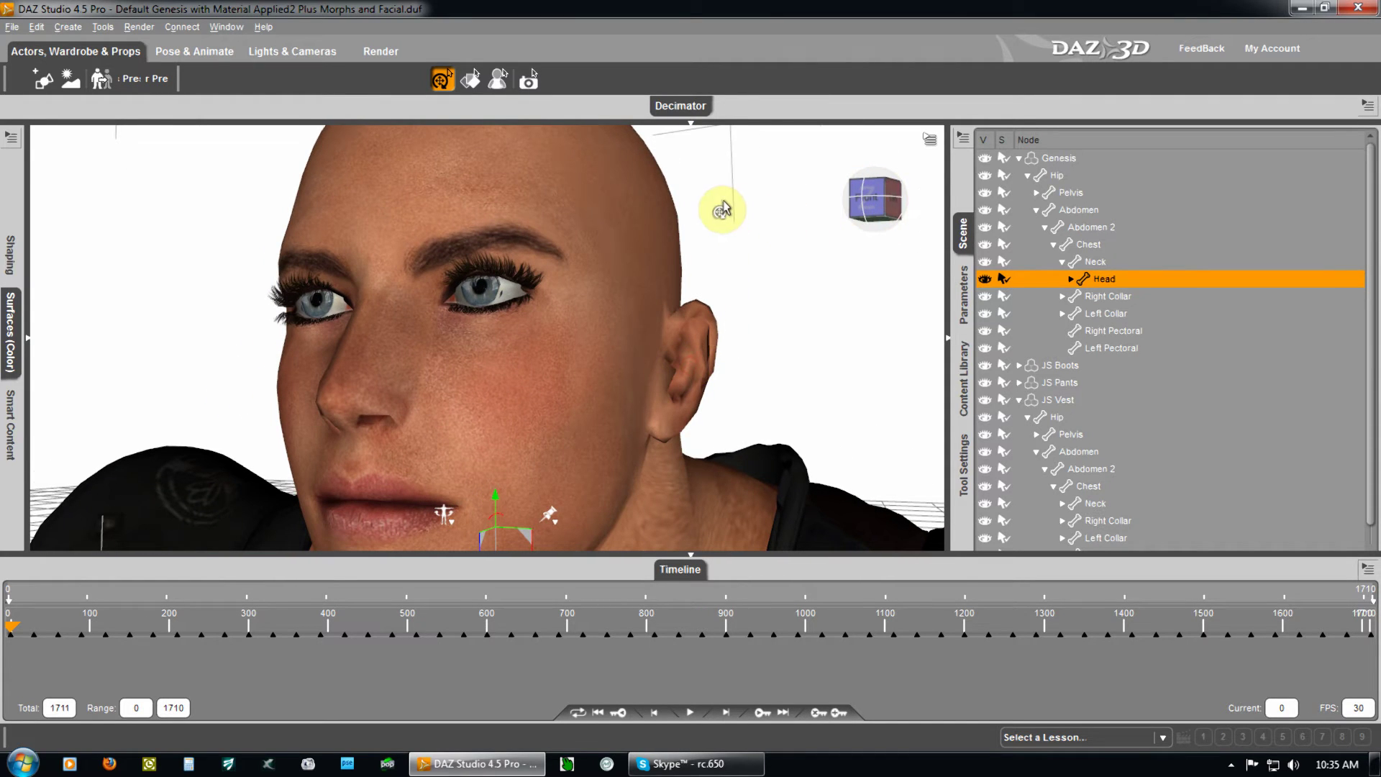
Reopen the Decimator, Select All from the viewport menu, and rerun Prepare to Decimate.
left_click(692, 124)
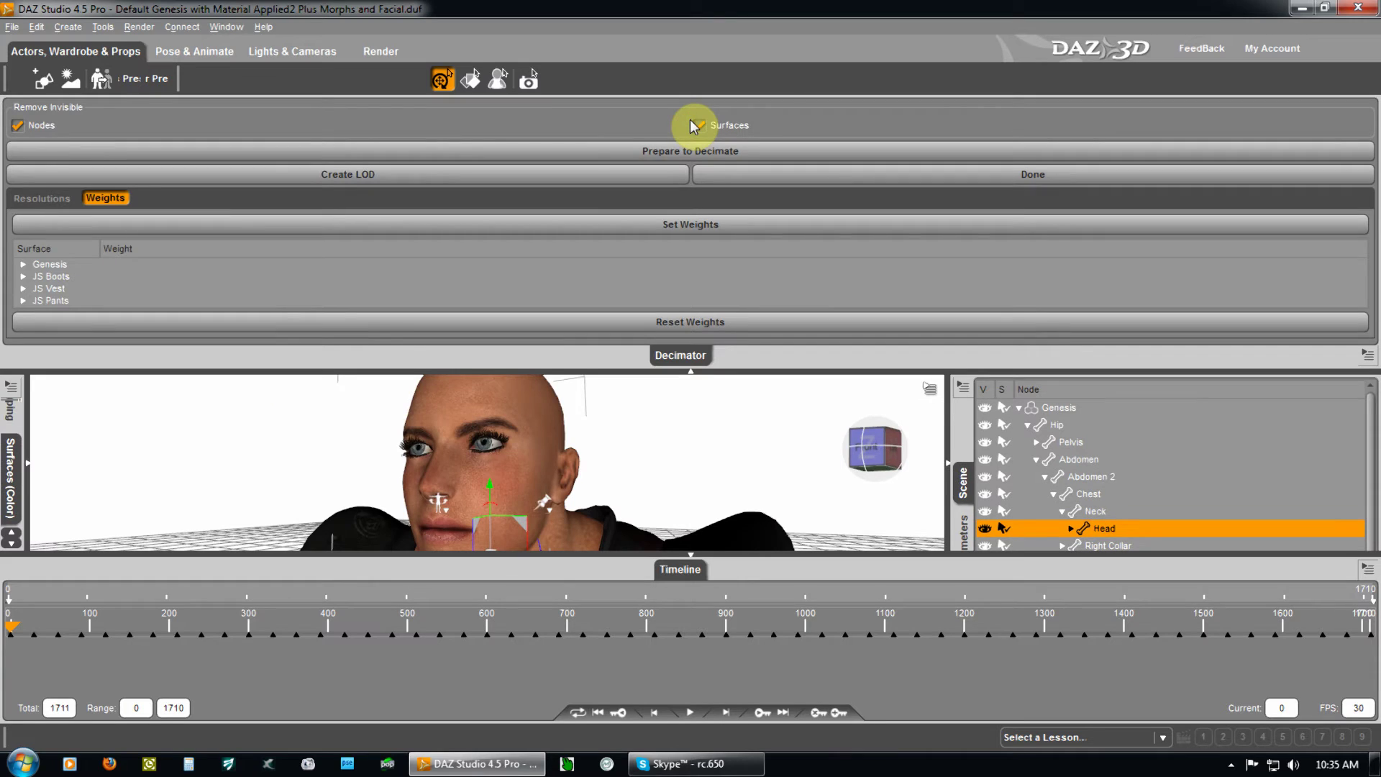
right_click(683, 432)
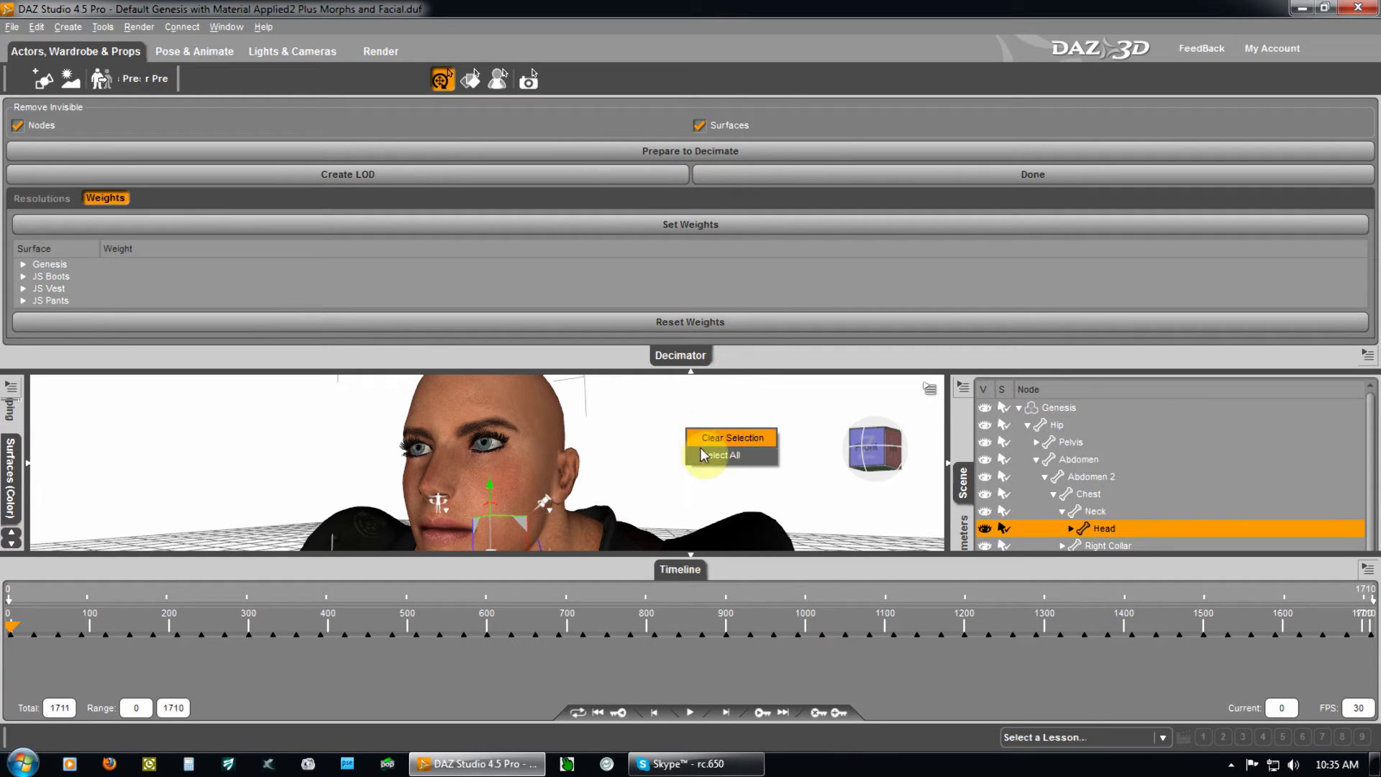
left_click(703, 455)
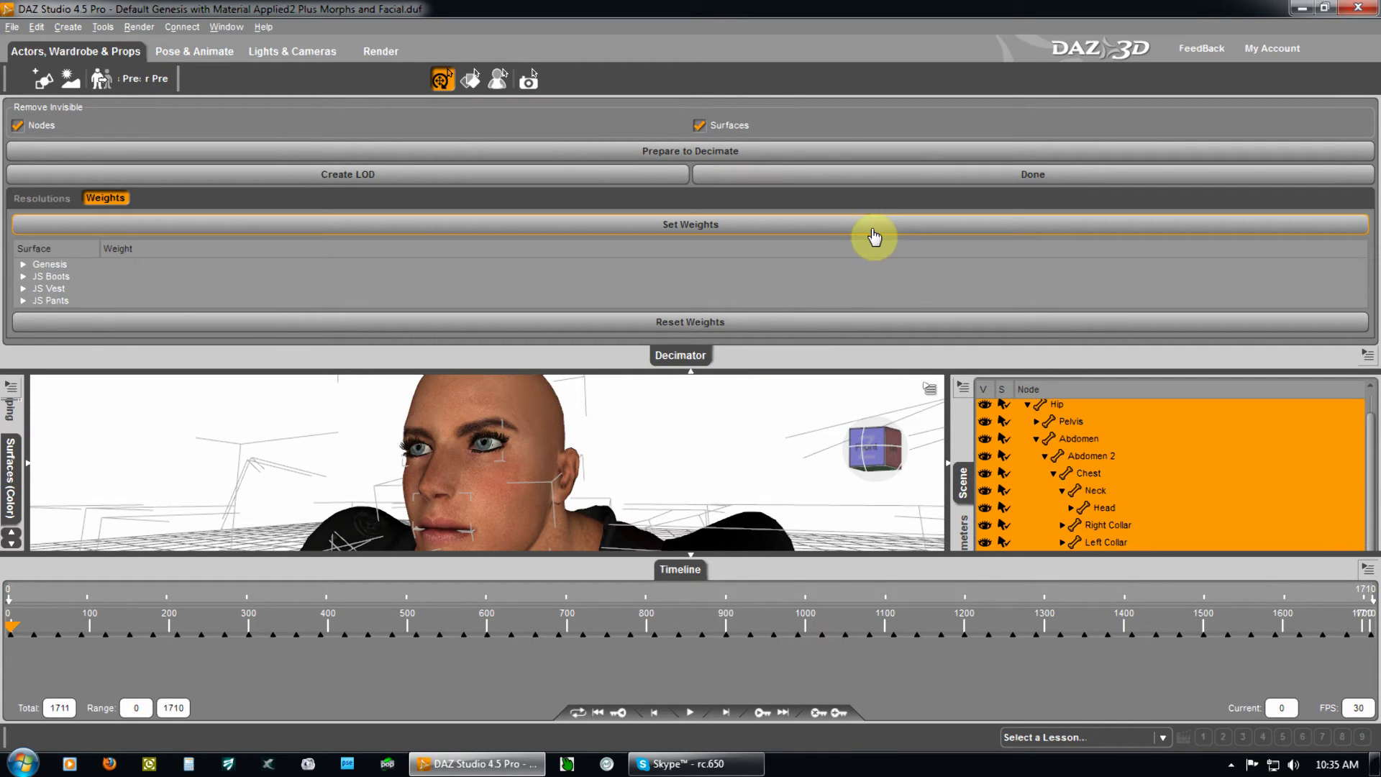
left_click(752, 151)
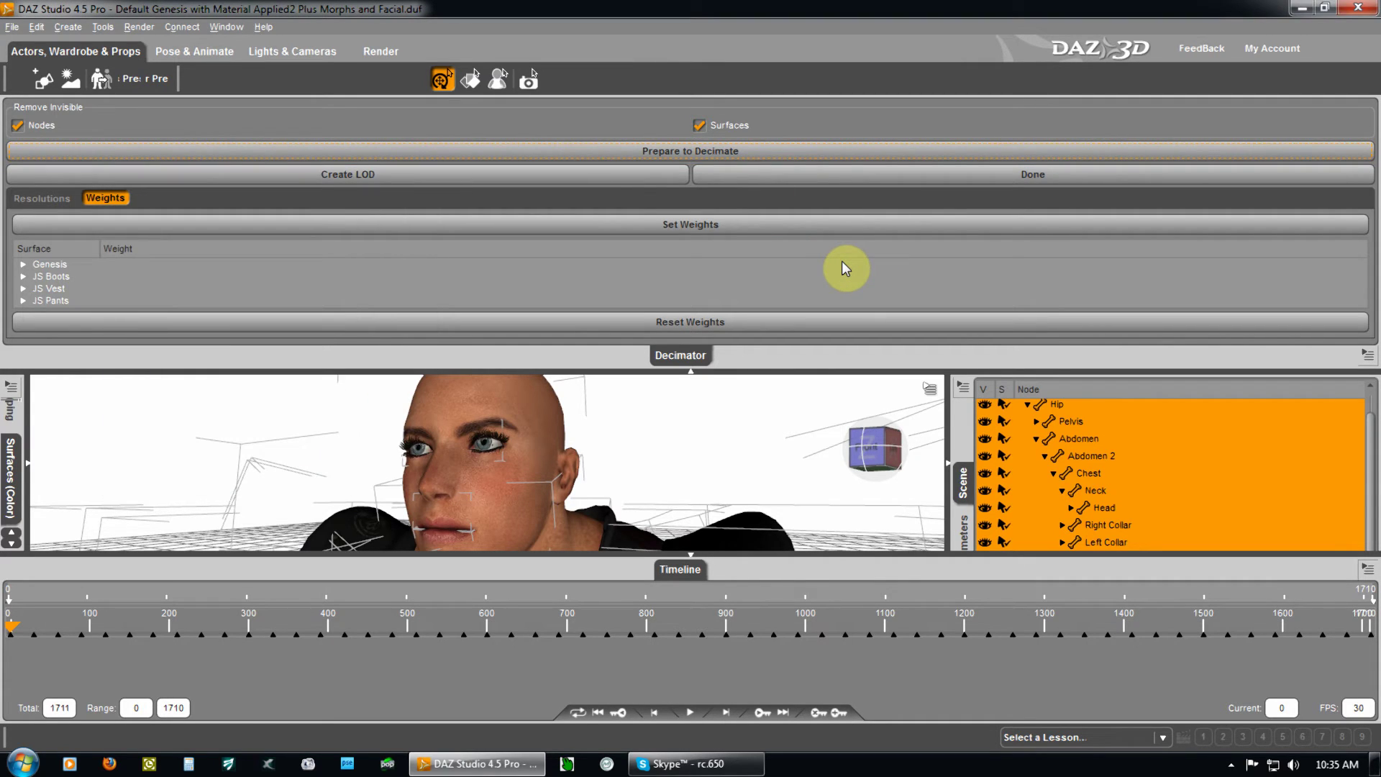
Set Resolution(%) to 70 (84415 polygons) and move the timeline to frame 781.
left_click(29, 201)
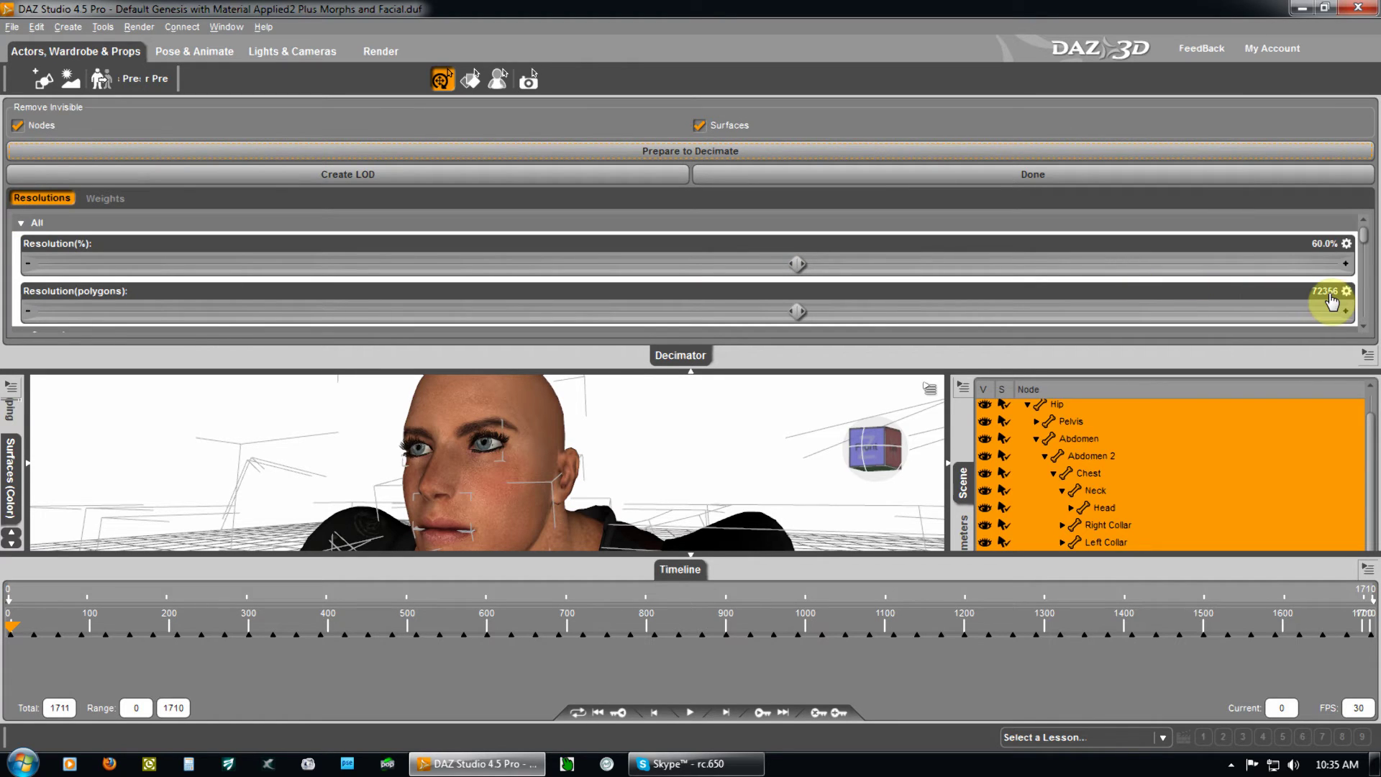
left_click(1325, 244)
type("70")
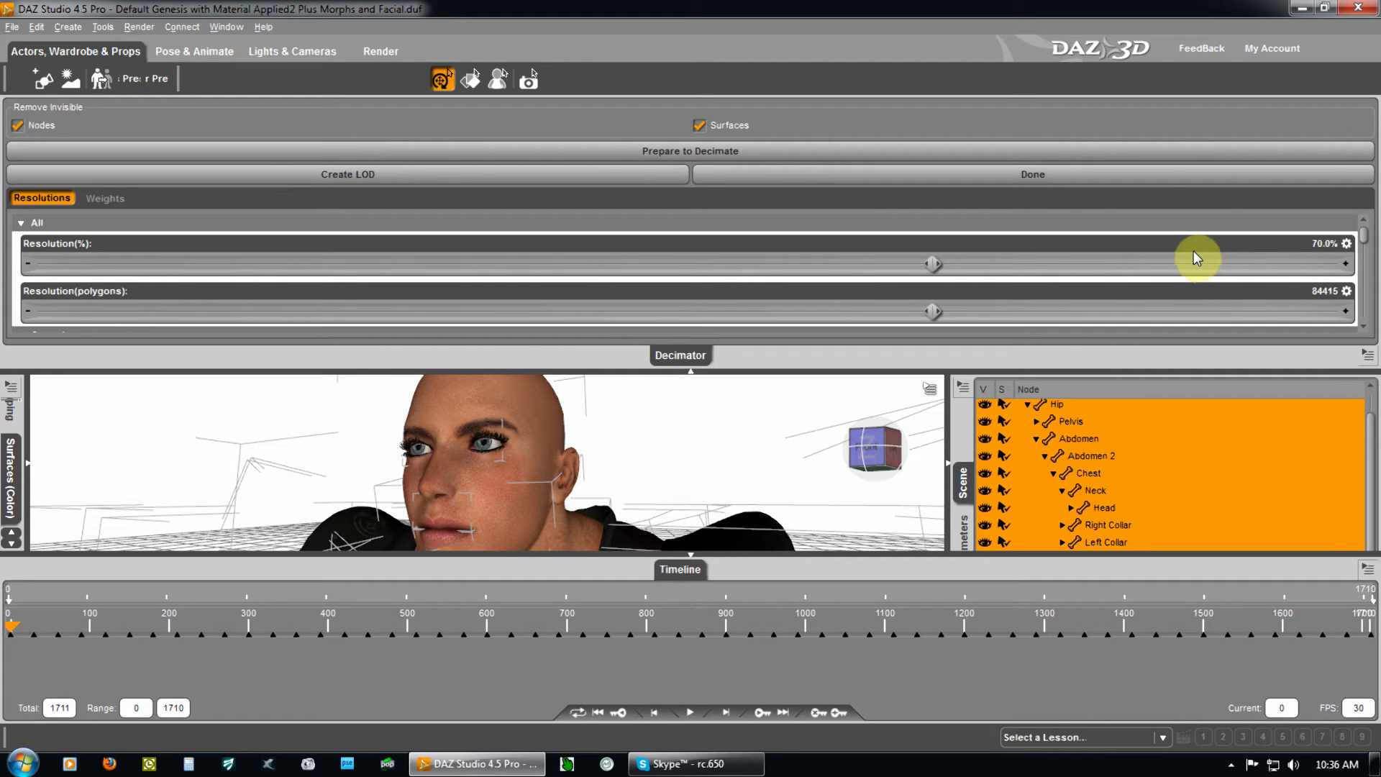
left_click(867, 453)
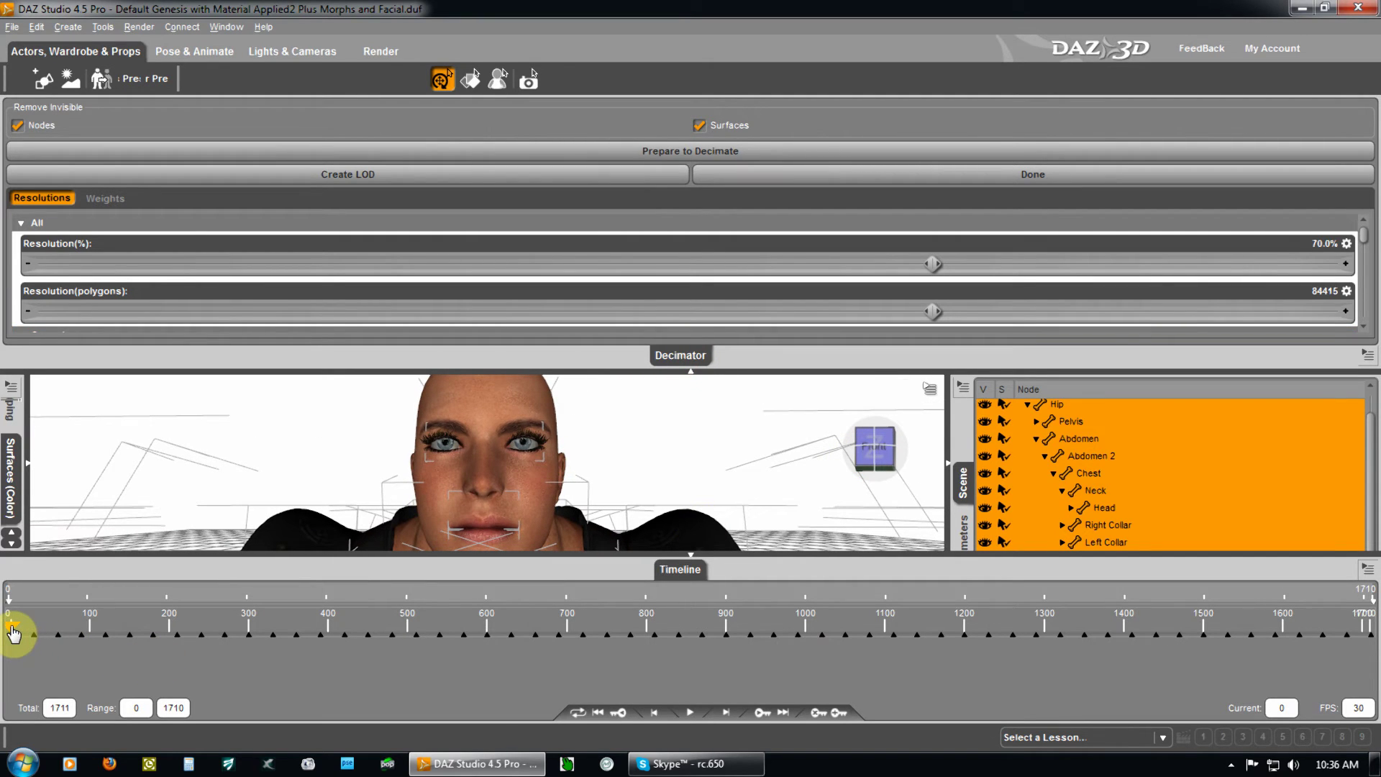
left_click_drag(24, 631, 628, 674)
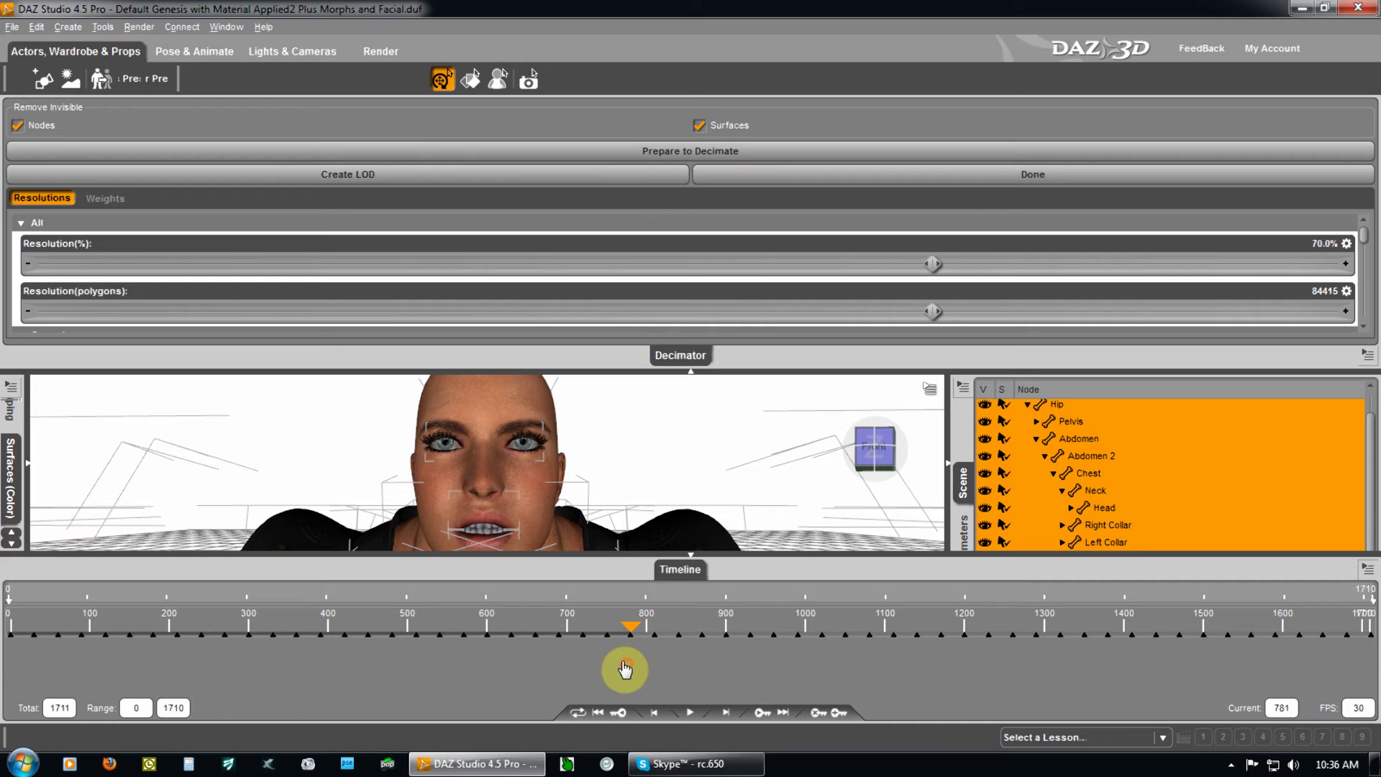
Collapse the Decimator and inspect the face from above, the right profile, and close on the eyes and nose.
left_click(694, 376)
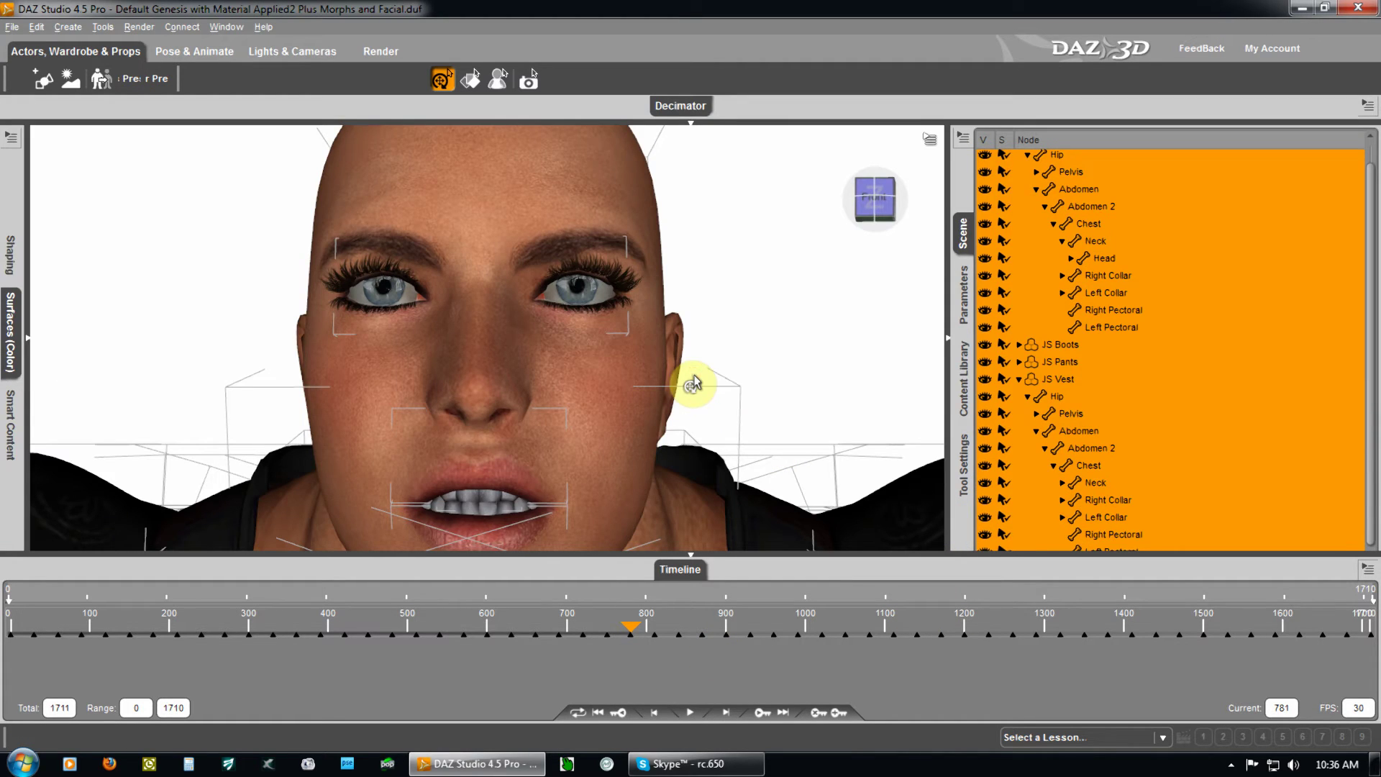
left_click_drag(697, 373, 690, 367)
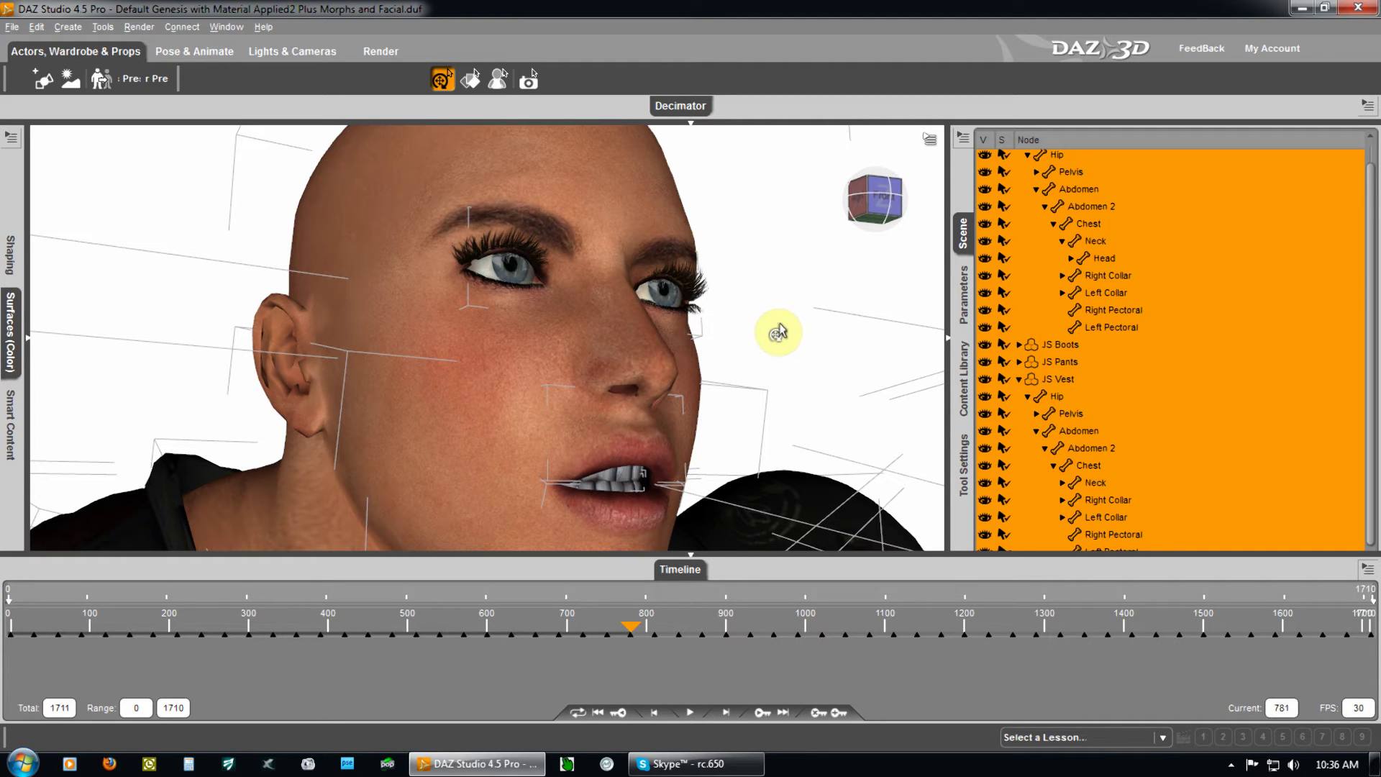
mouse_move(861, 234)
mouse_move(692, 367)
left_mouse_down()
mouse_move(595, 370)
mouse_move(689, 366)
left_mouse_up()
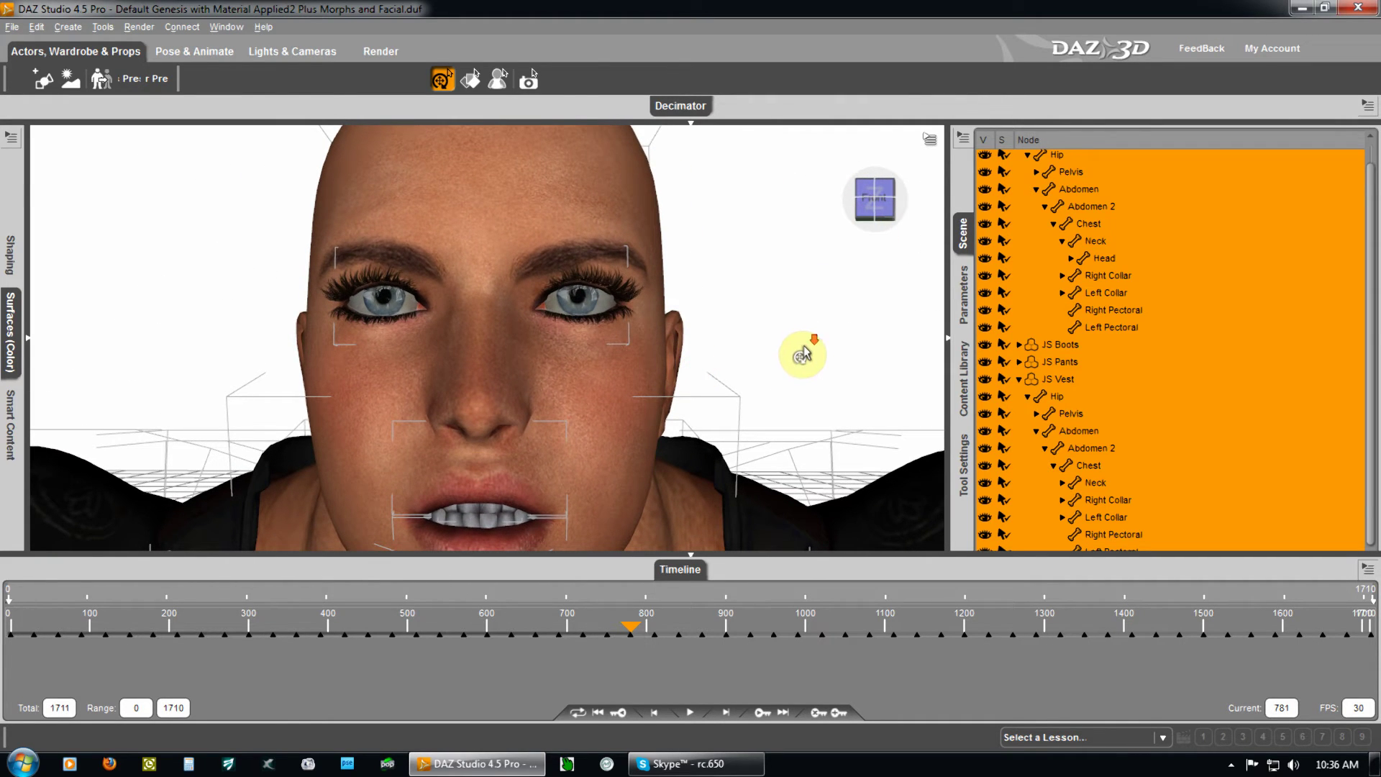
scroll(802, 354, "up", 3)
left_click_drag(876, 208, 690, 366)
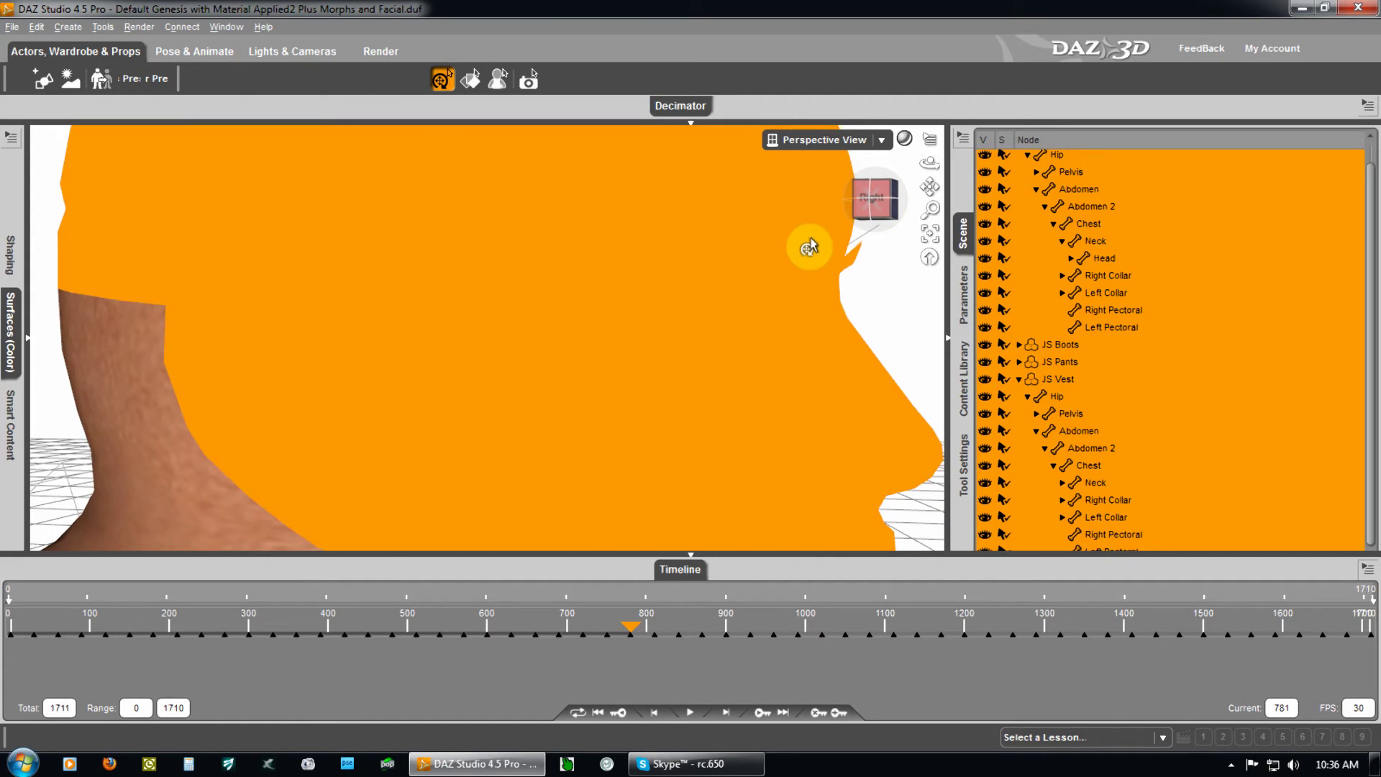
Reopen the Decimator and frame a front view of the figure's mouth.
left_click(690, 131)
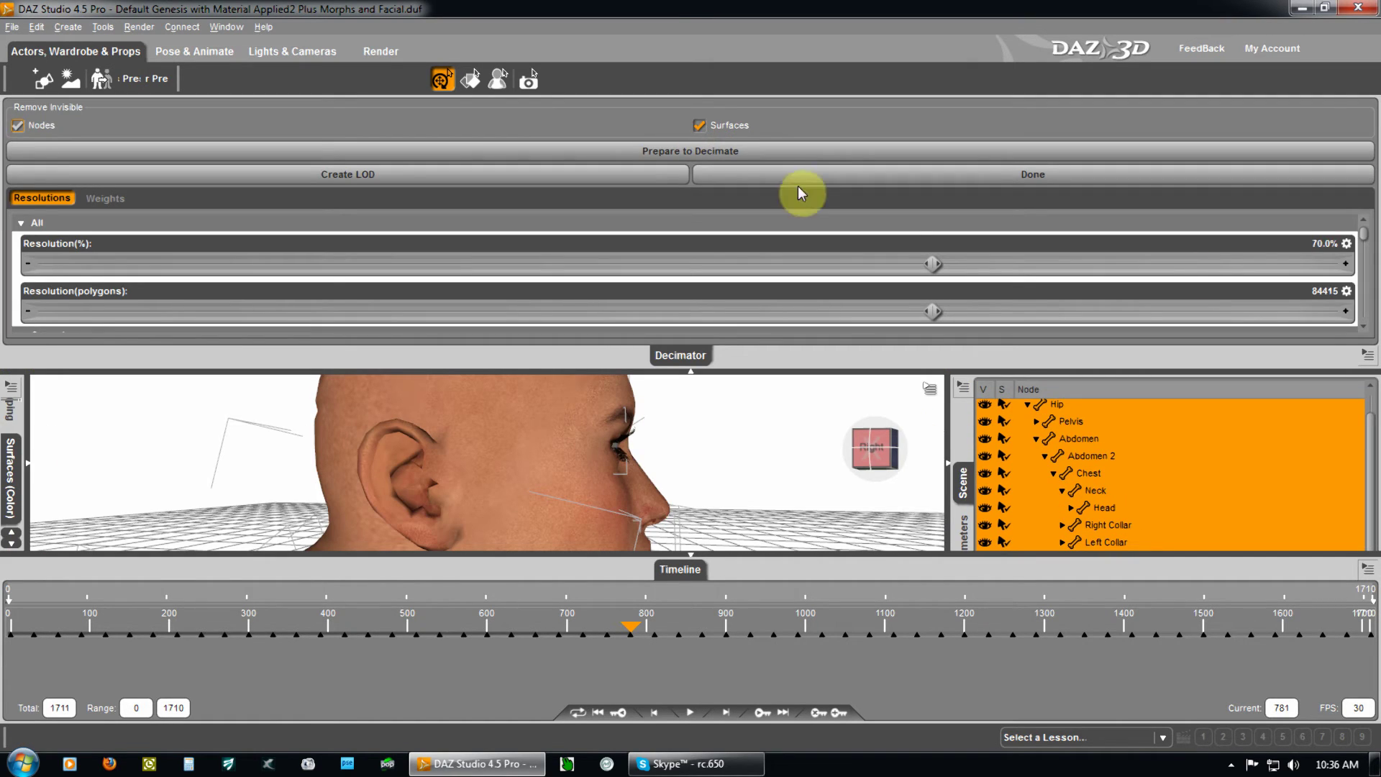
left_click(1329, 244)
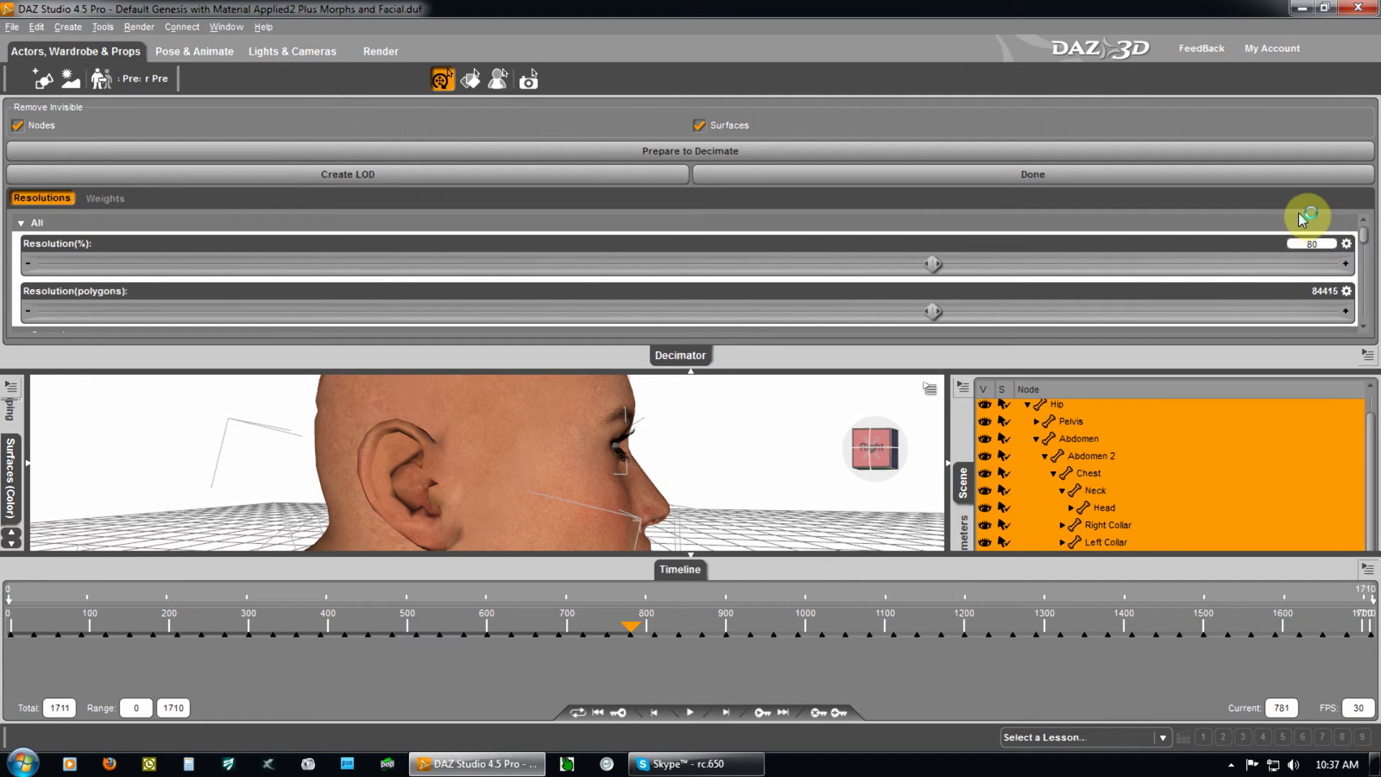
mouse_move(933, 395)
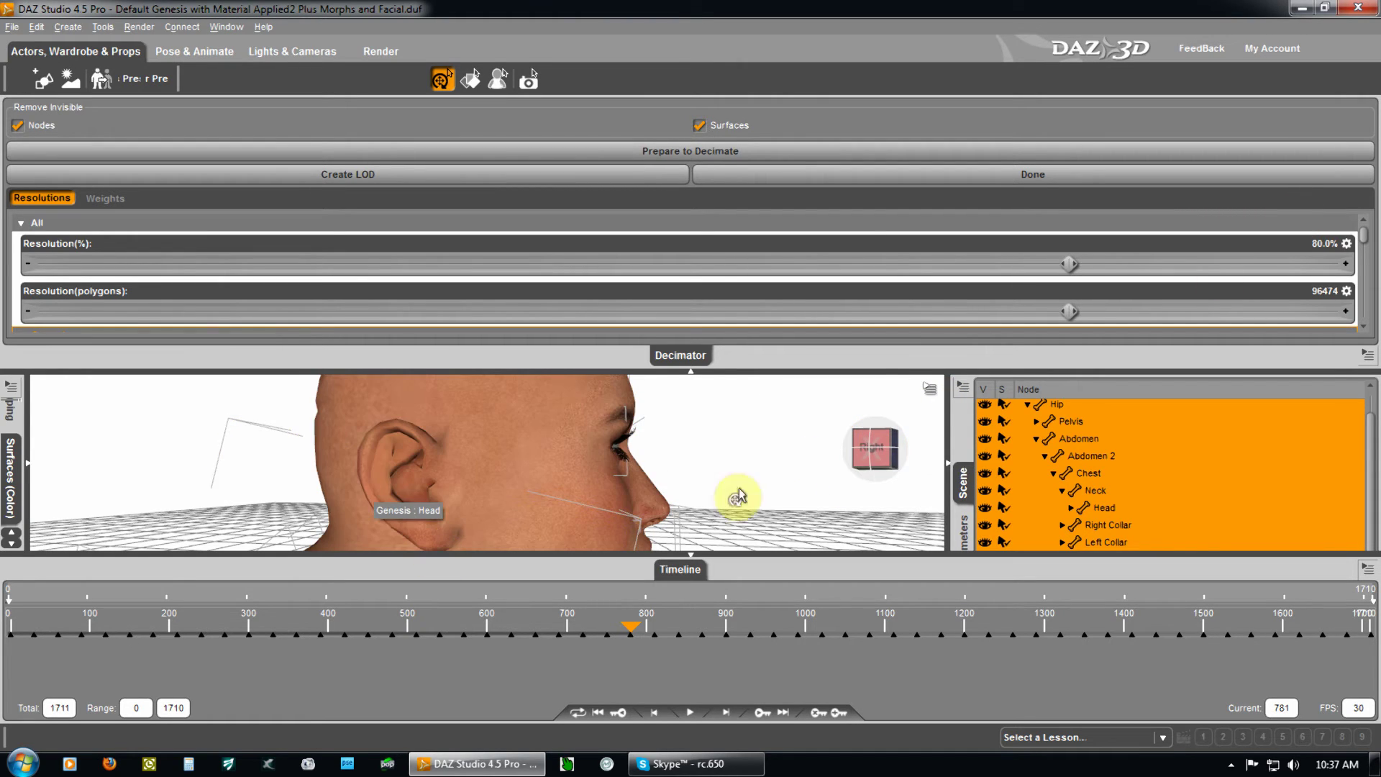
left_click(885, 456)
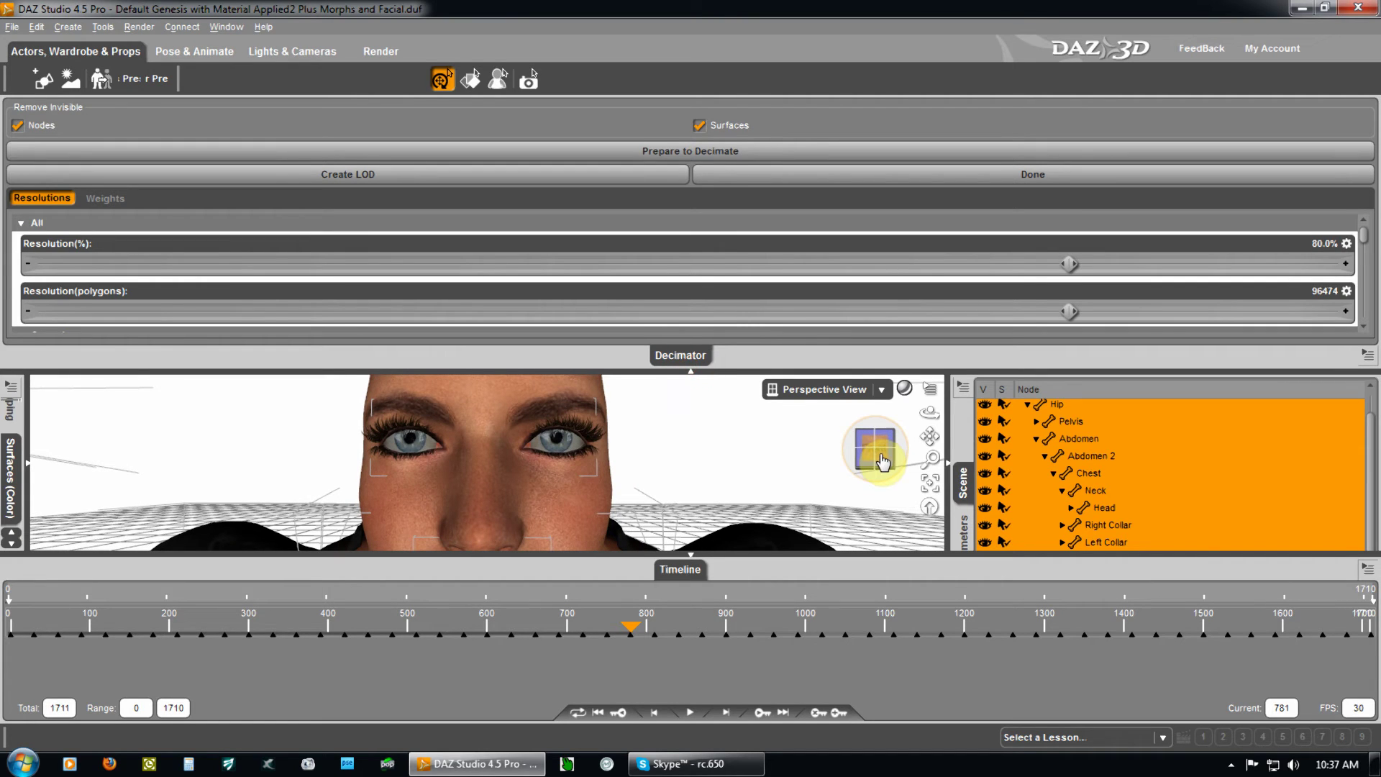
left_click_drag(930, 436, 694, 365)
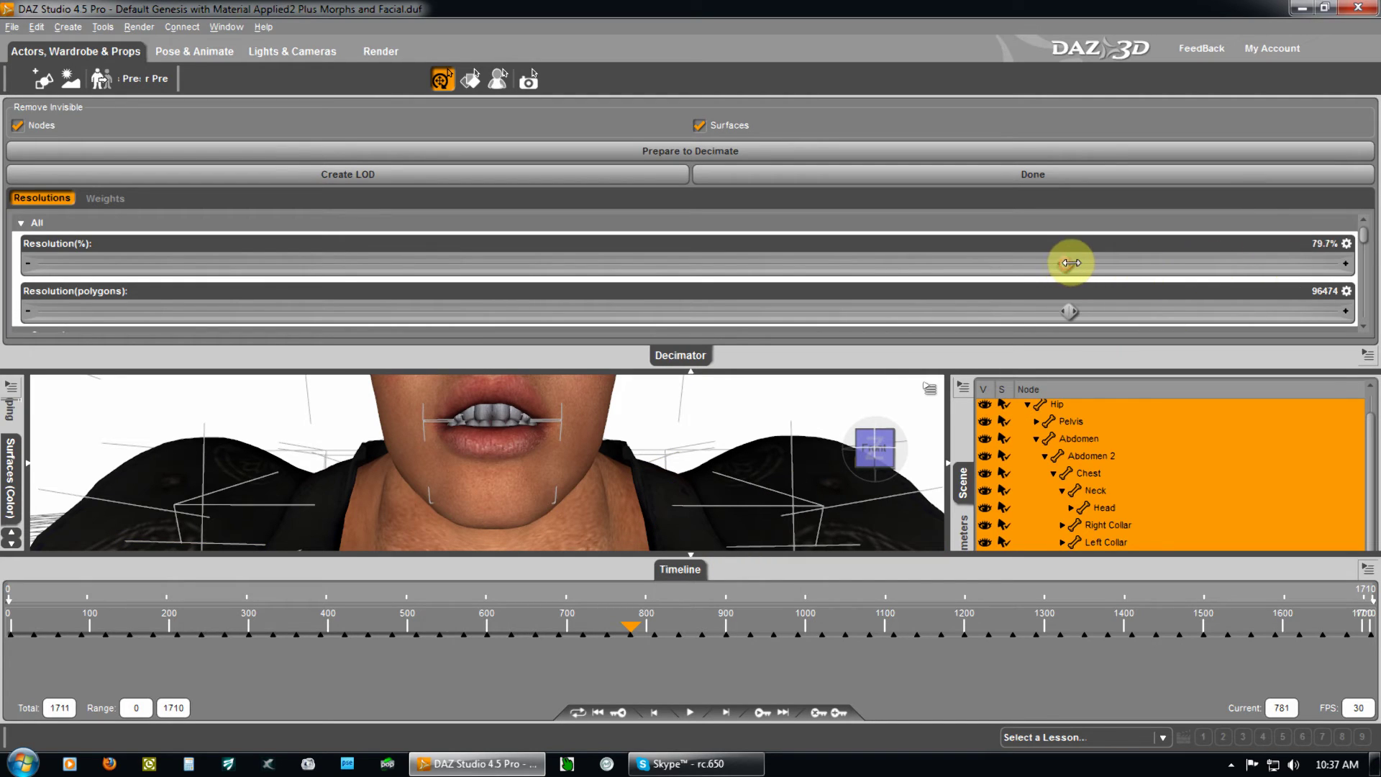
Preview resolutions by dragging the Resolution(%) slider between about 80% and 95%.
left_click_drag(1071, 263, 1182, 267)
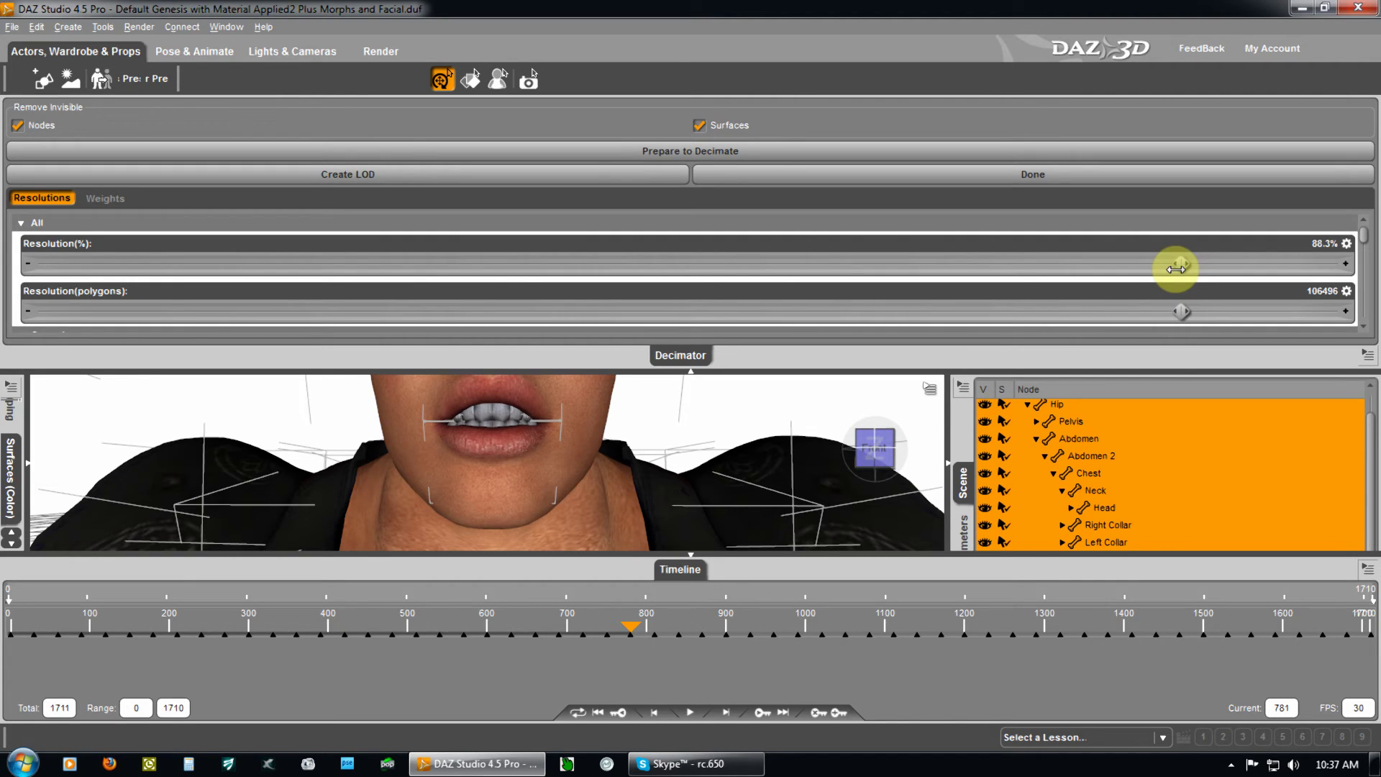
left_click_drag(1181, 265, 1369, 265)
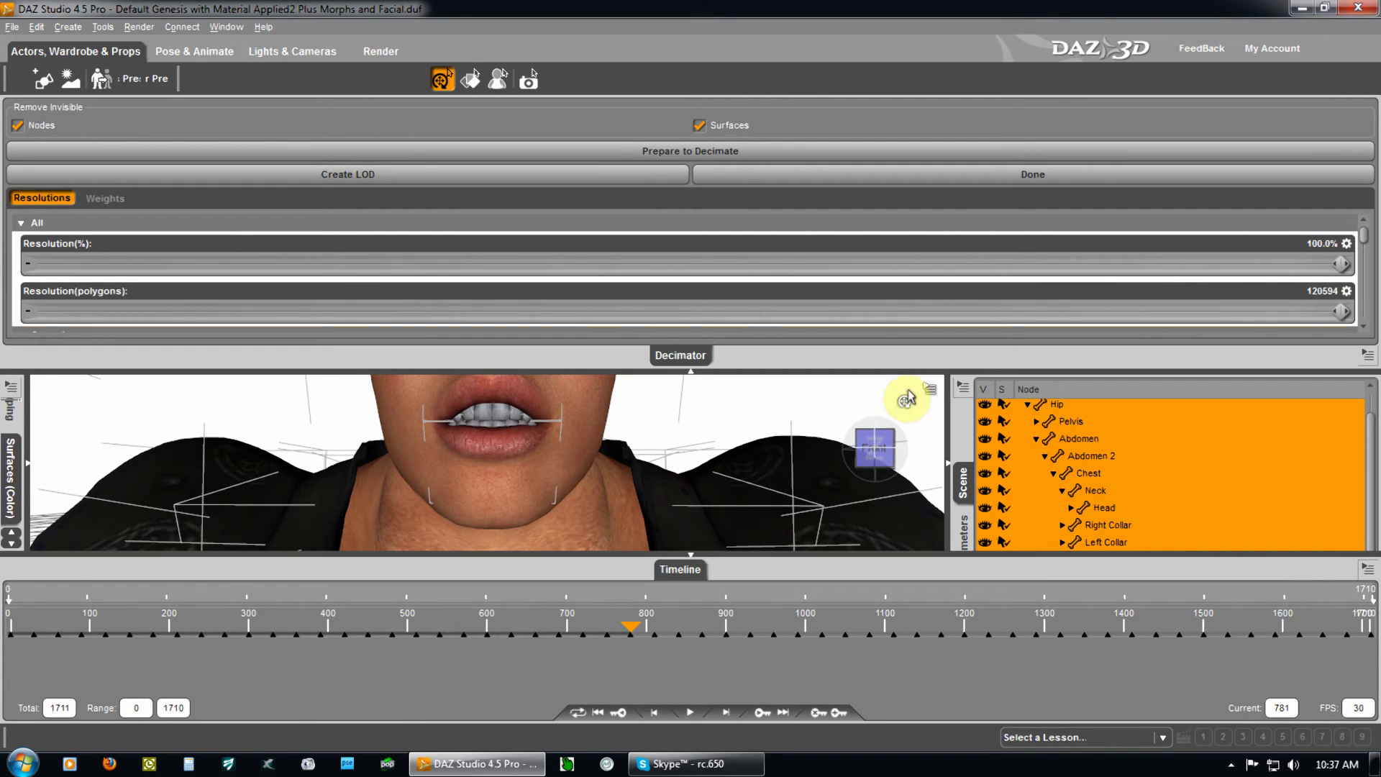
mouse_move(904, 393)
left_click_drag(931, 425, 685, 431)
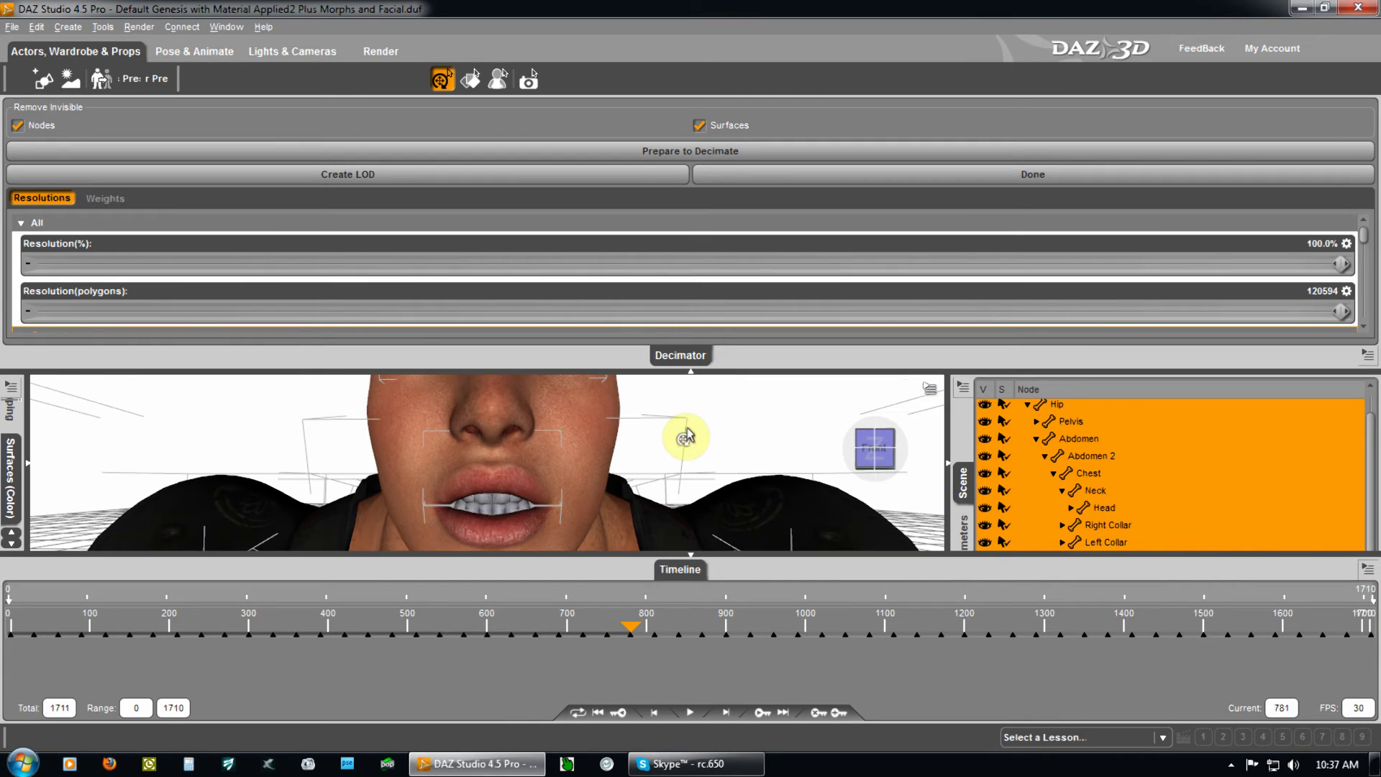
left_click_drag(1342, 264, 1113, 278)
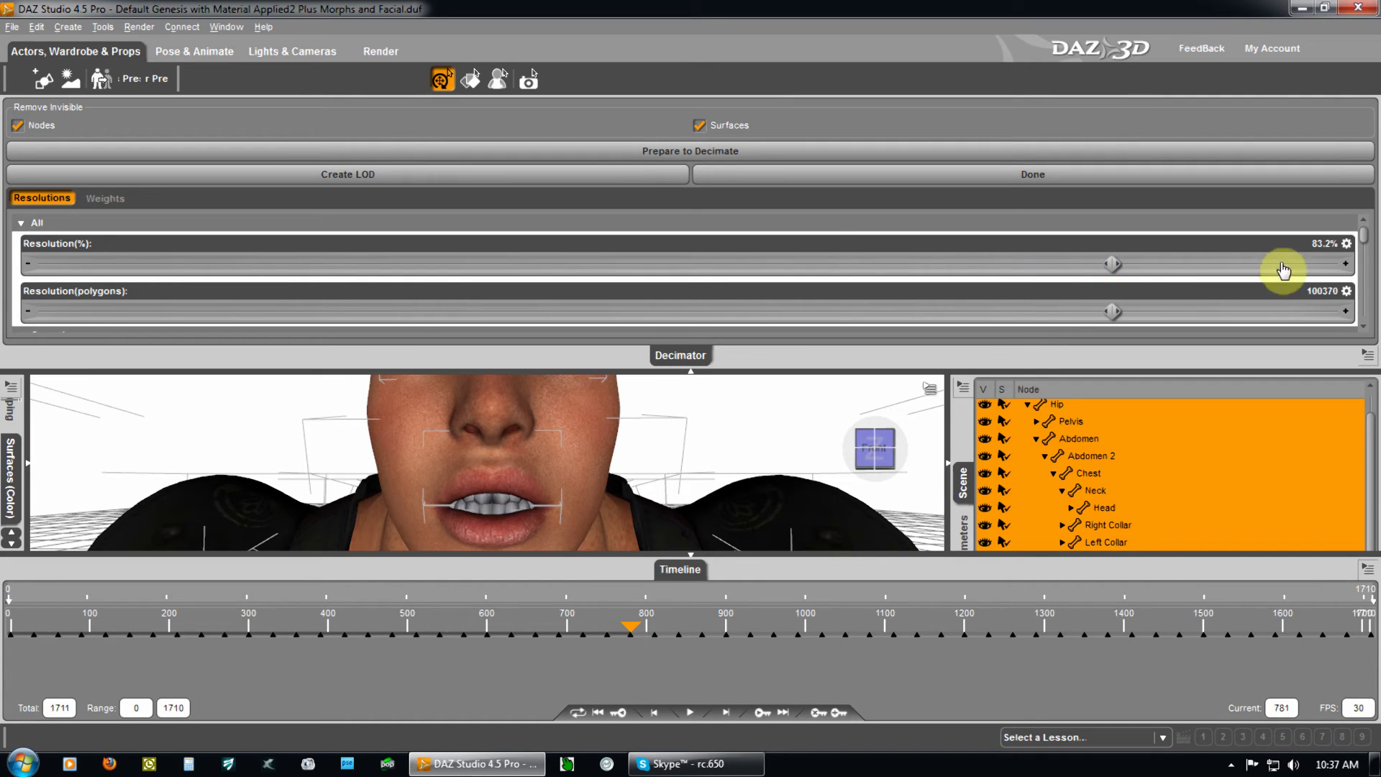
left_click_drag(1127, 272, 1128, 272)
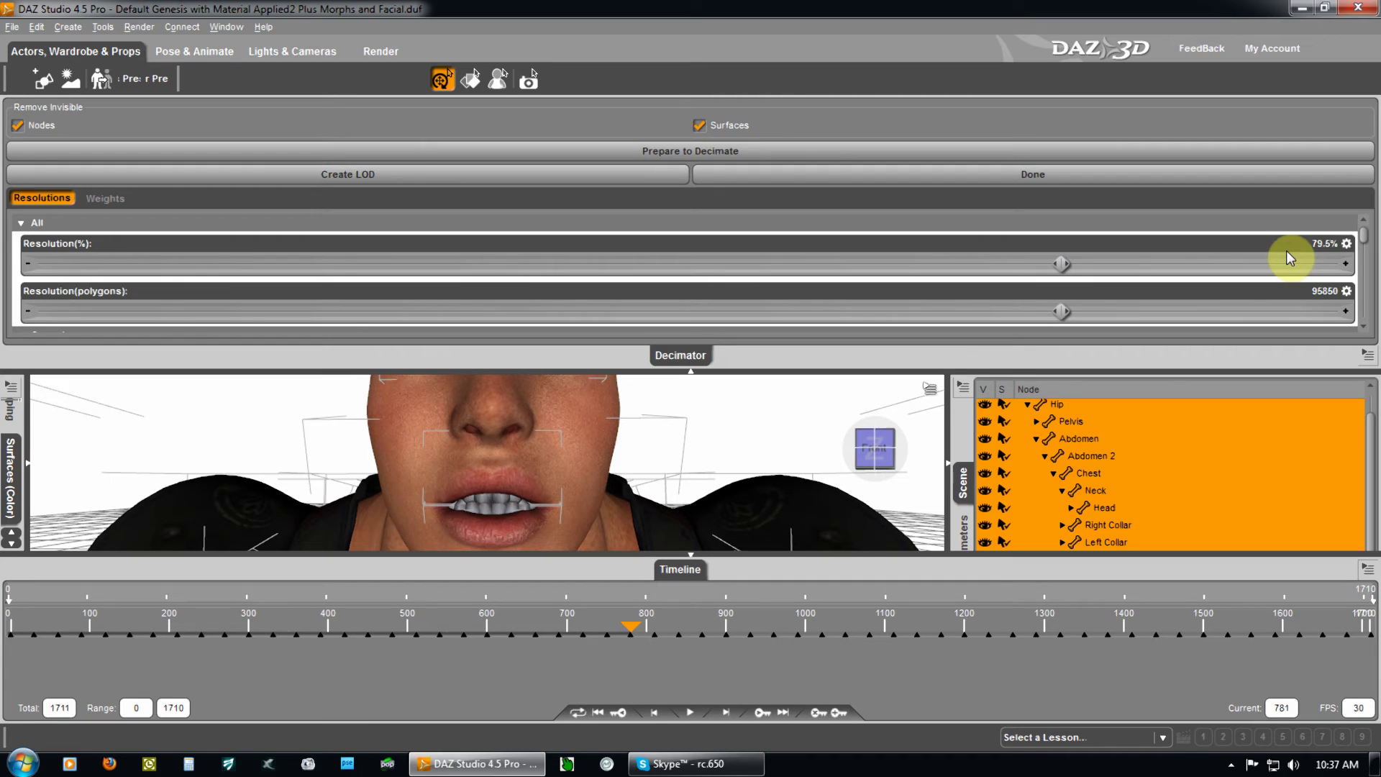
Enter 60 for Resolution(%), decimating the preview to 72356 polygons.
left_click(1320, 243)
type("60")
left_click(1116, 297)
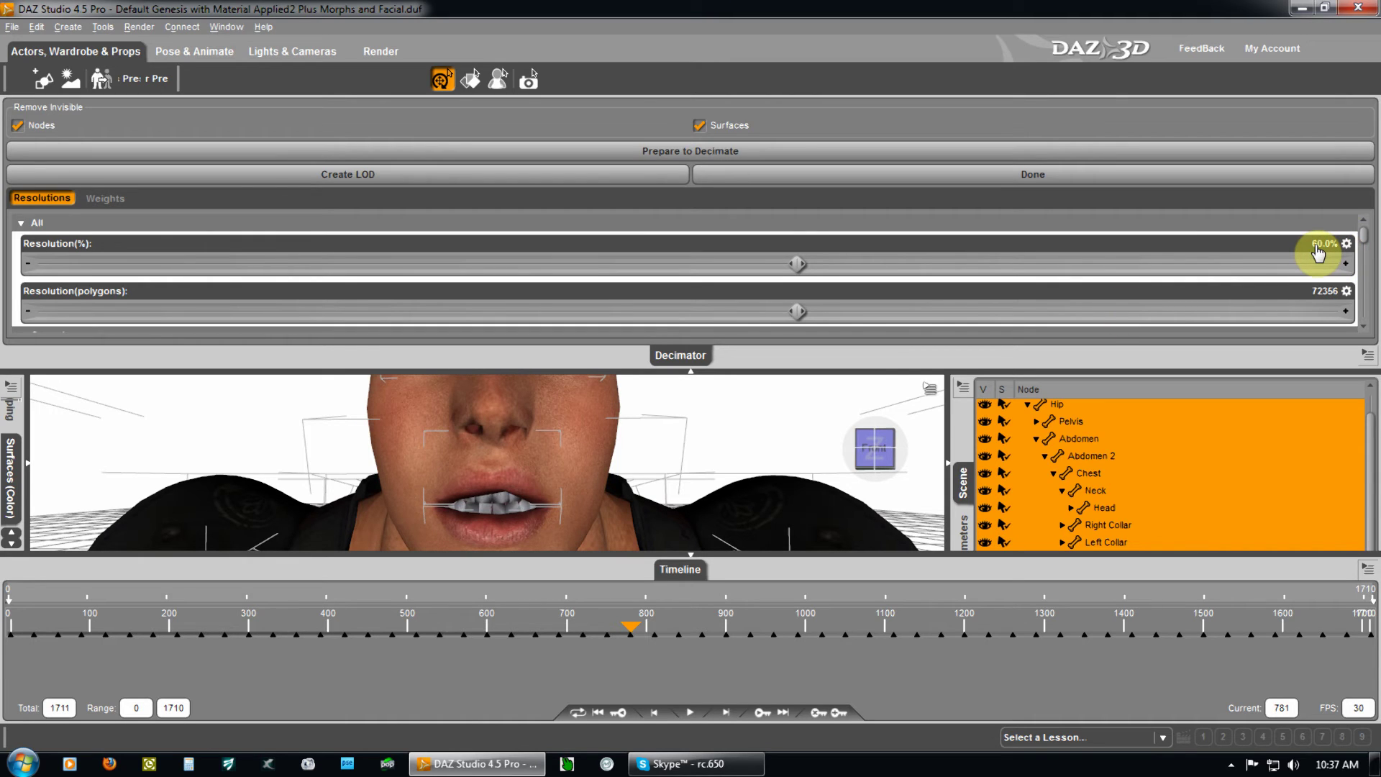
Collapse the Decimator and zoom out to the decimated figure's head and shoulders in side view.
left_click(690, 372)
mouse_move(688, 381)
left_mouse_down("alt")
mouse_move(694, 348)
mouse_move(689, 365)
left_mouse_up("alt")
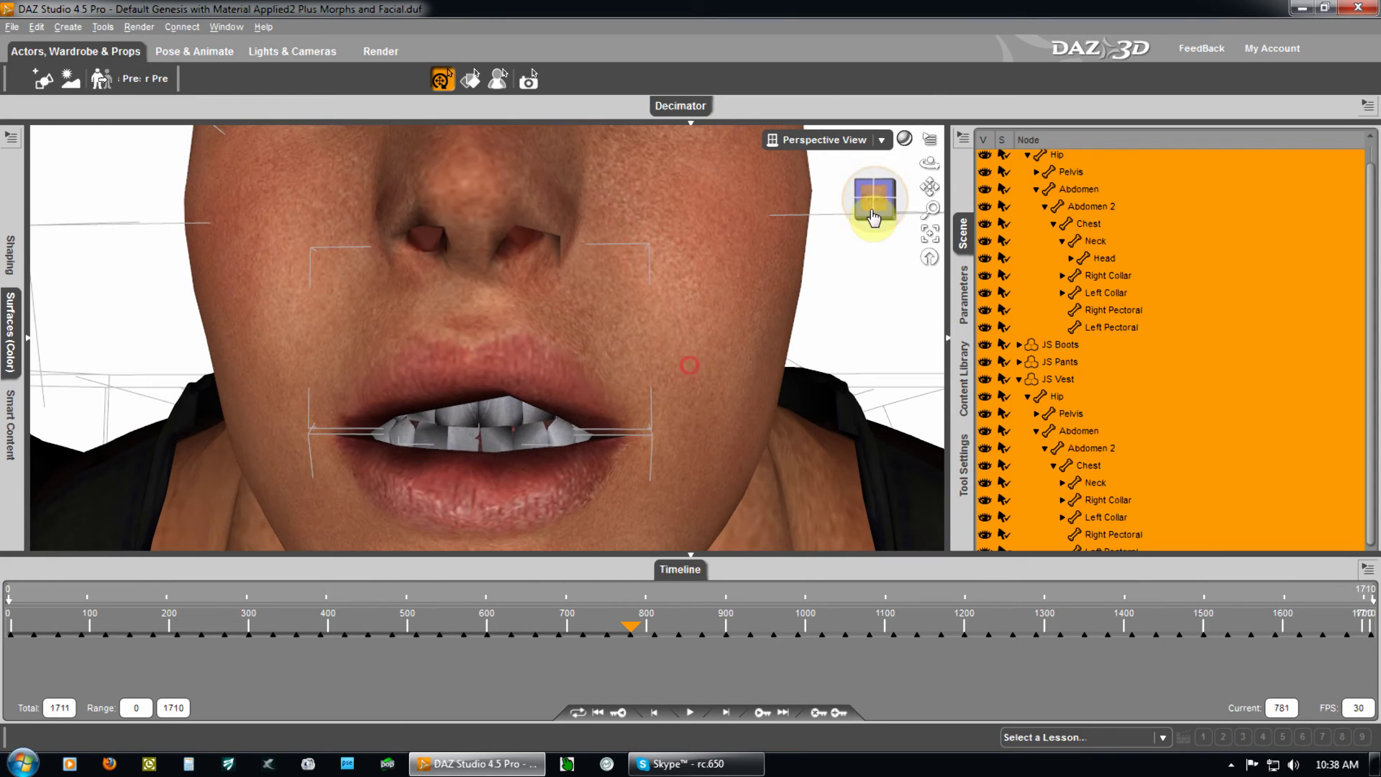
right_click_drag(872, 294, 873, 295, "alt")
right_click_drag(697, 364, 690, 365, "alt")
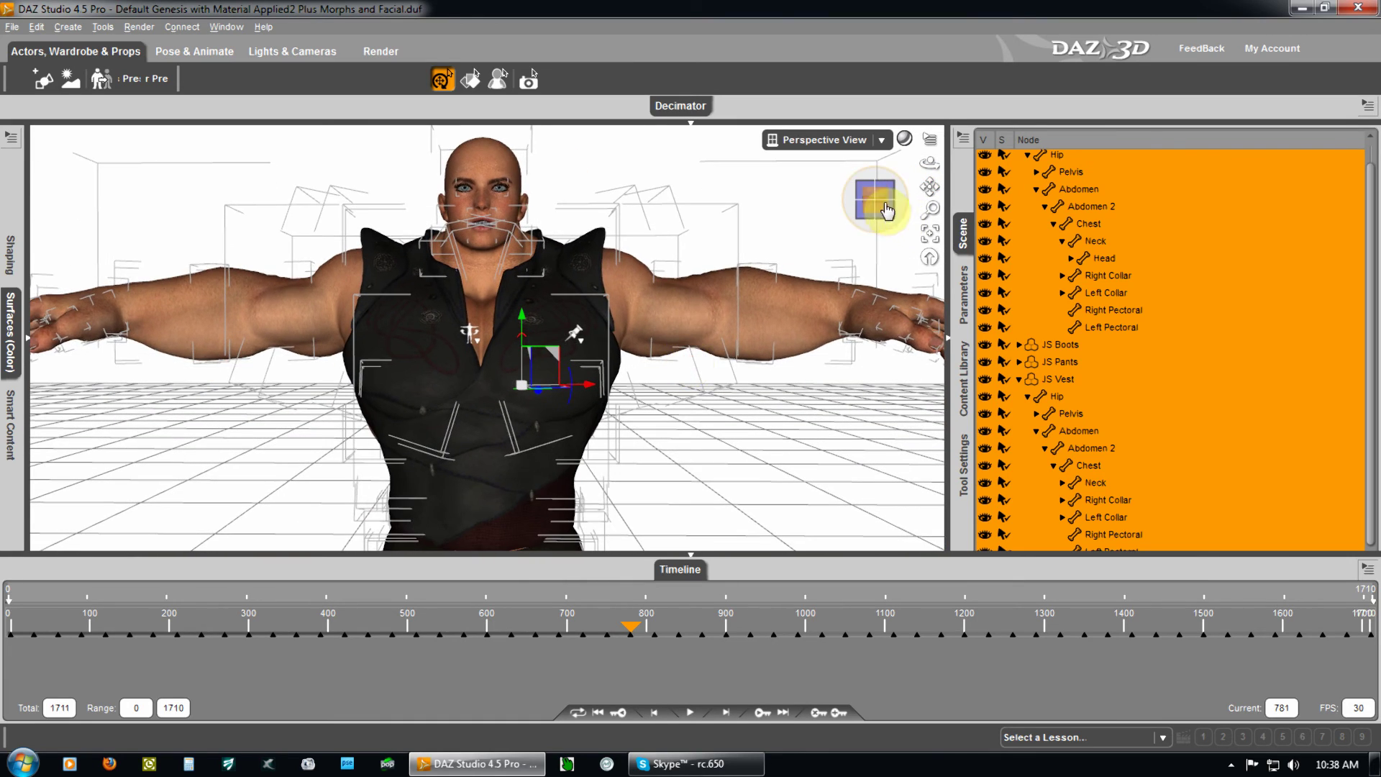
left_click(887, 210)
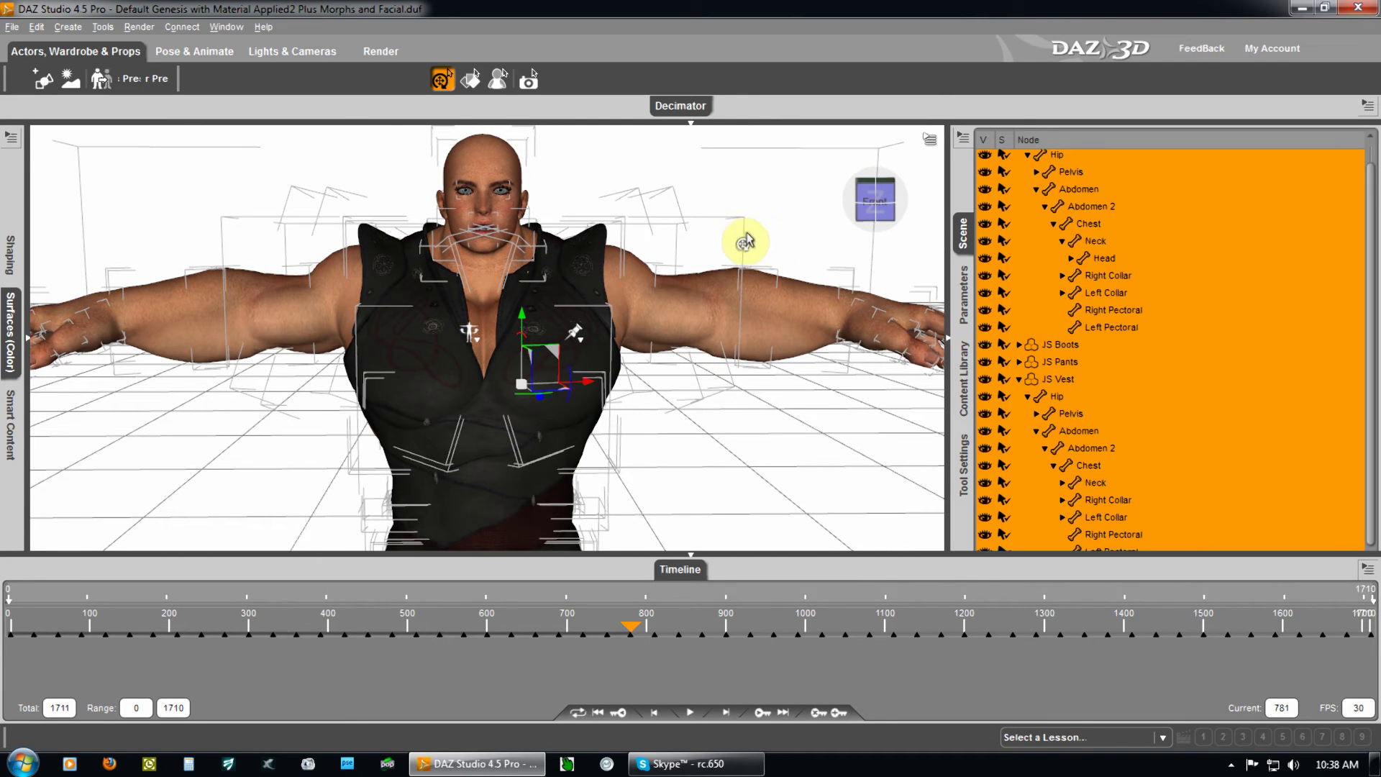
Create a 60% level of detail, keeping the default name LOD_72356.
left_click(694, 128)
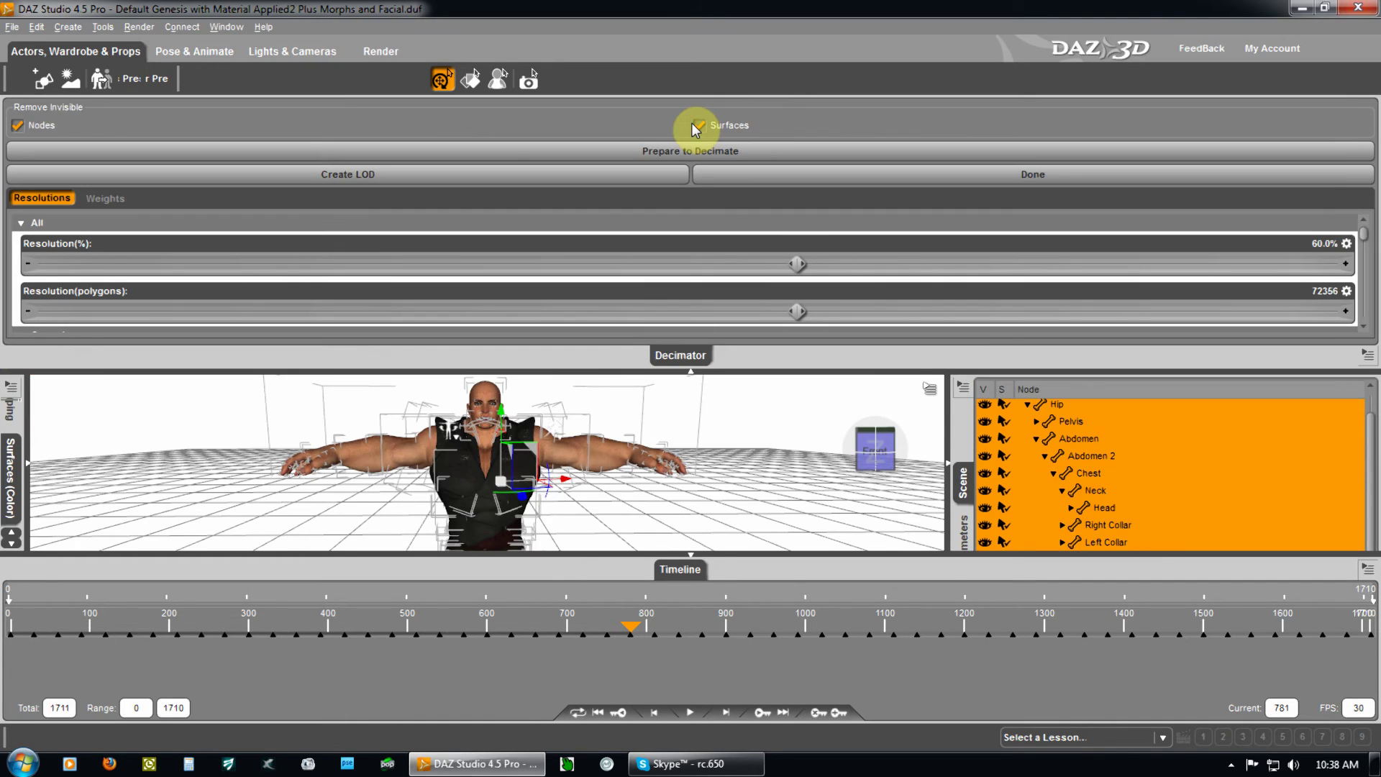
left_click(411, 178)
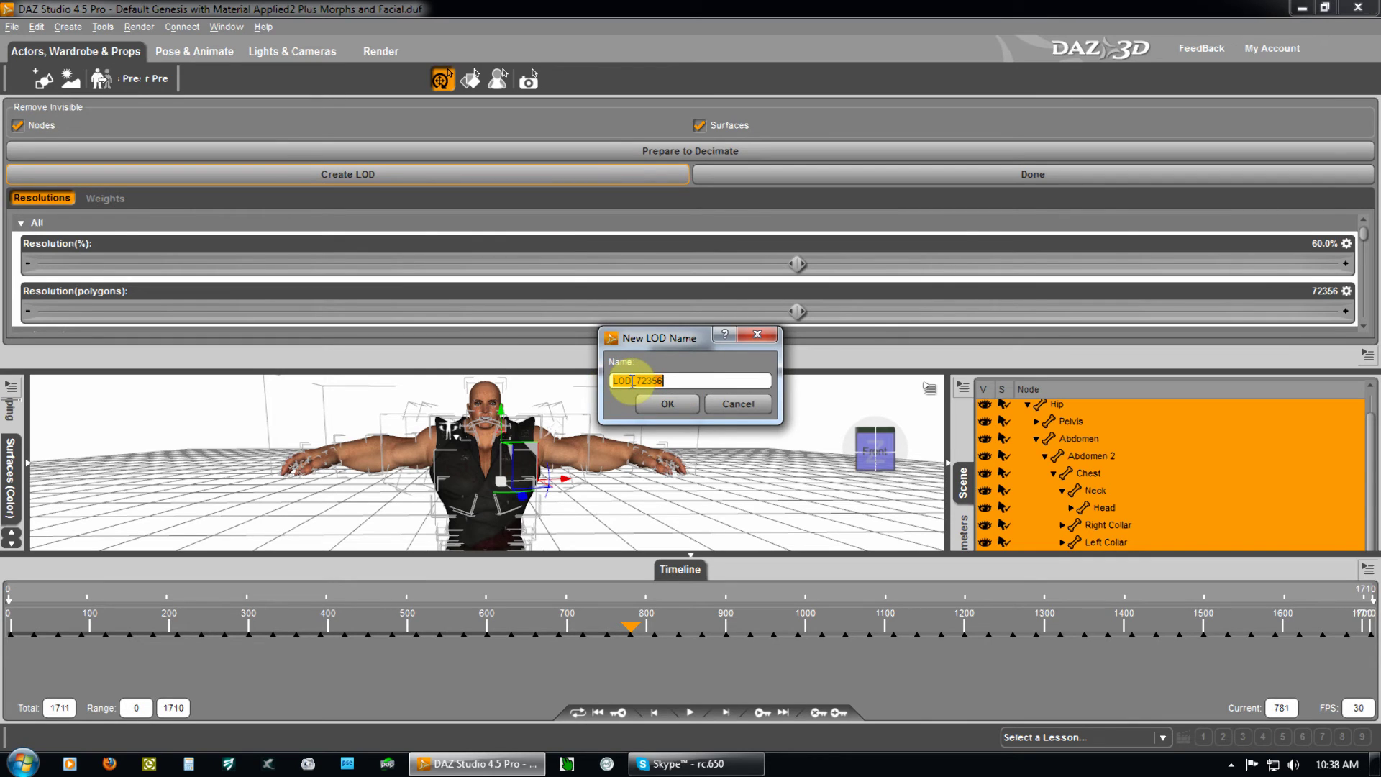
left_click(669, 405)
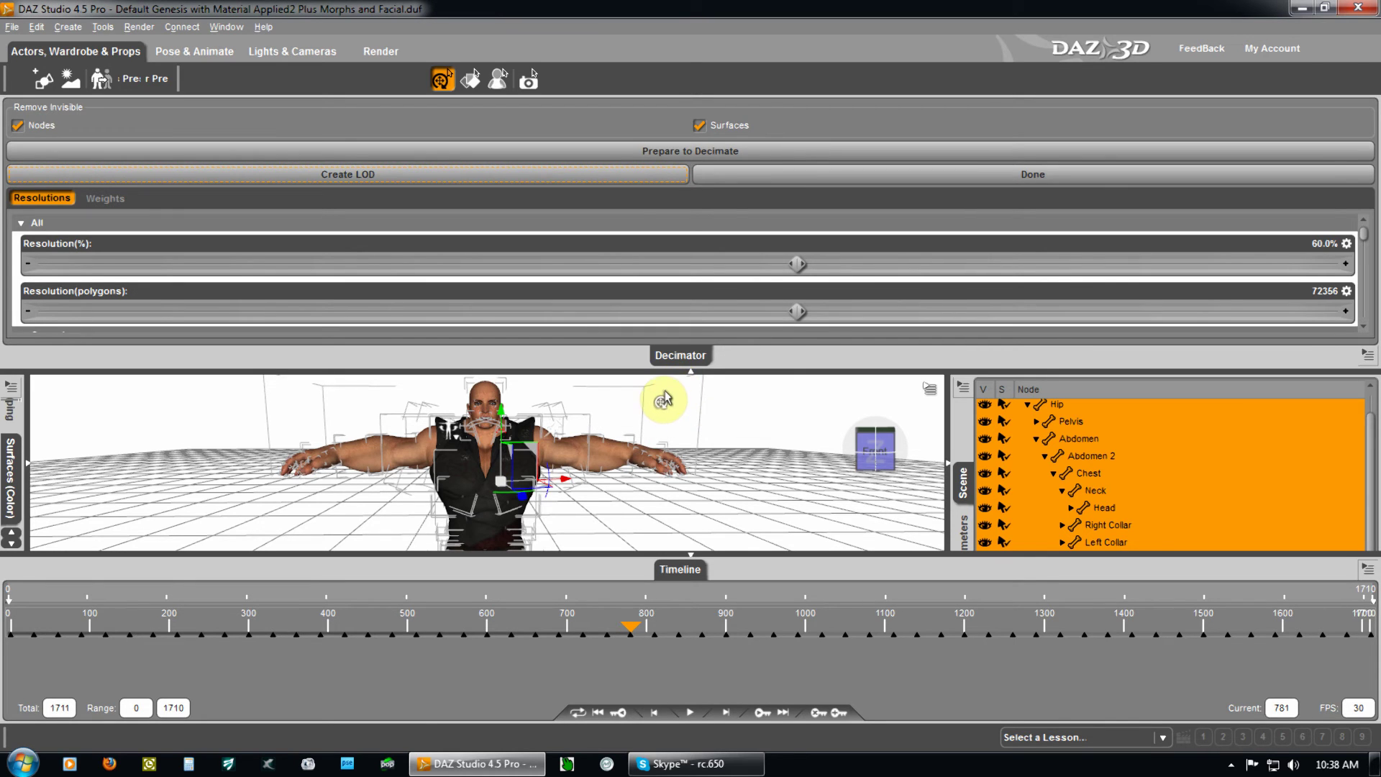
Collapse the Decimator and zoom out to show the whole figure from head to boots.
left_click(692, 370)
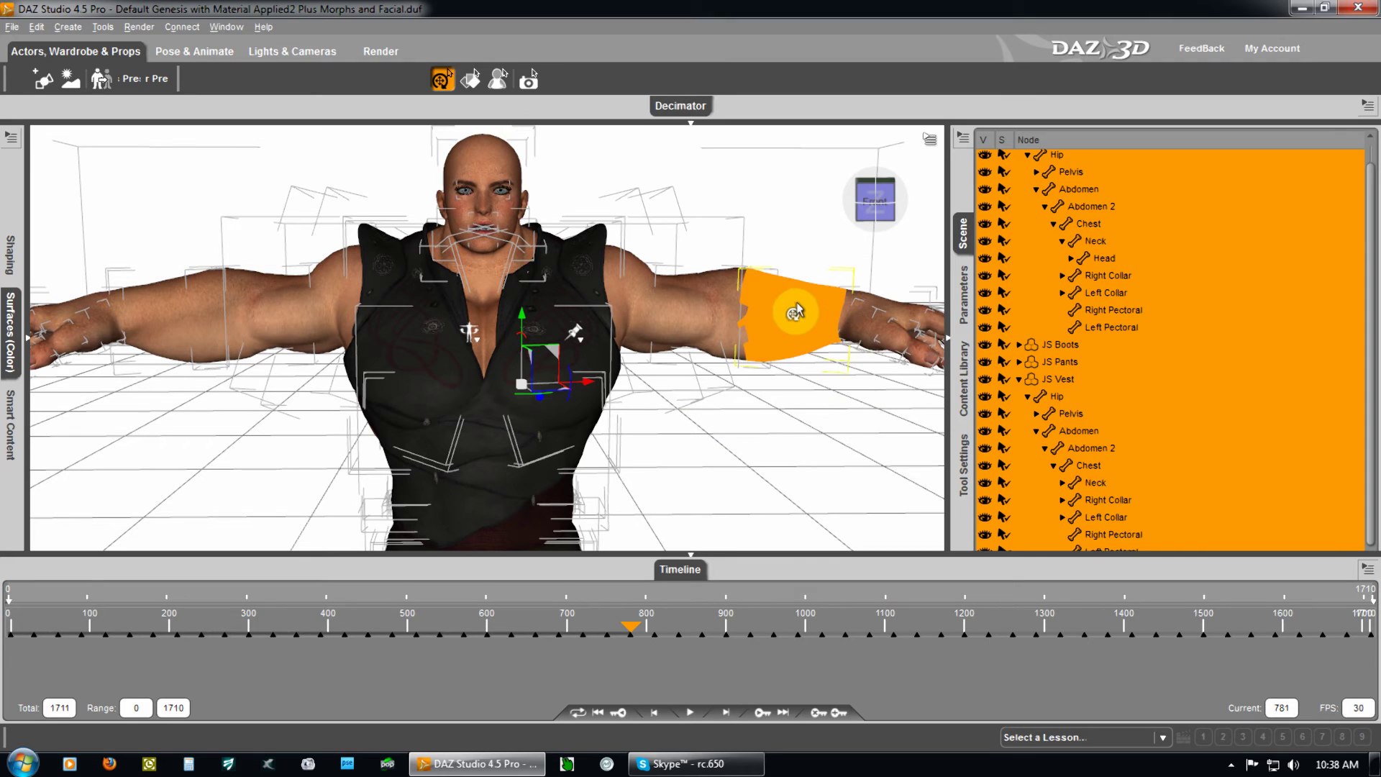
scroll(776, 464, "down", 8)
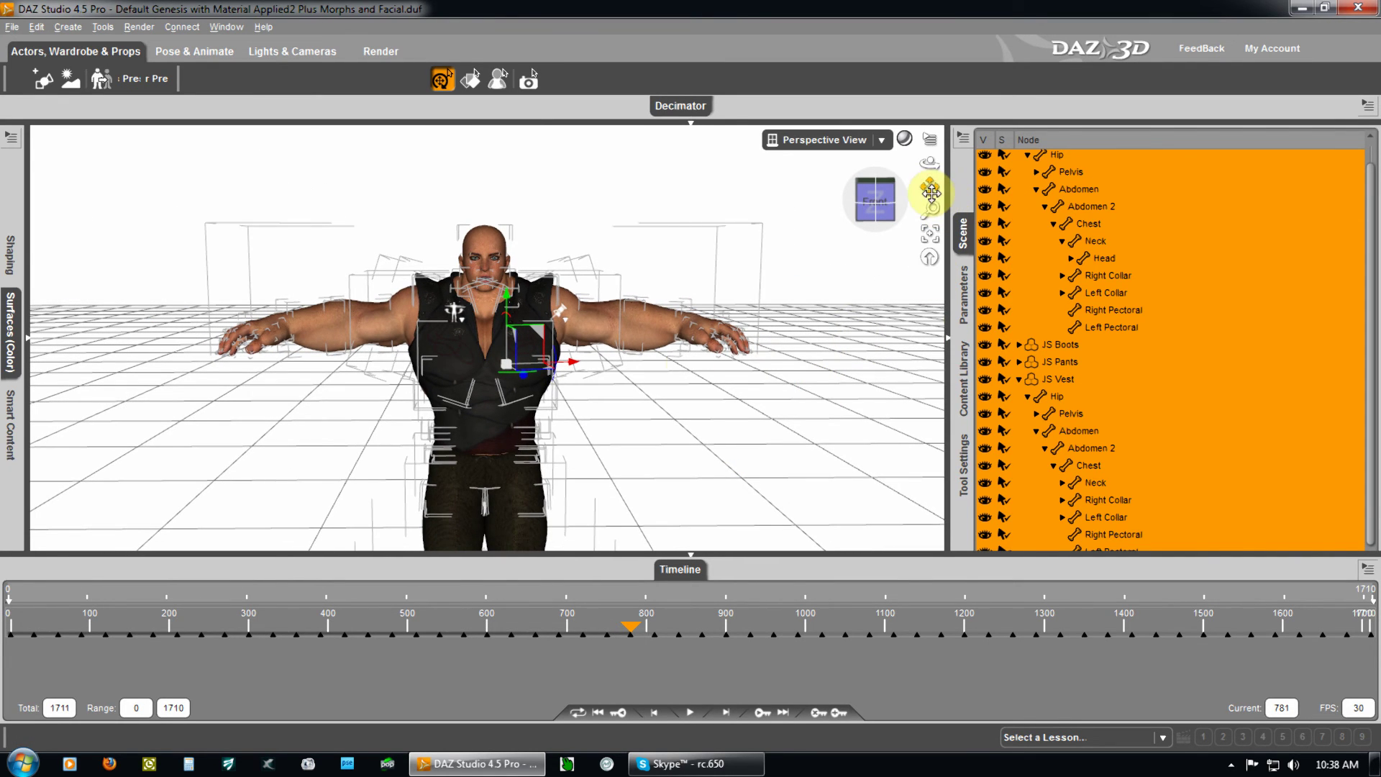
mouse_move(929, 209)
left_mouse_down()
mouse_move(684, 364)
mouse_move(911, 223)
left_mouse_up()
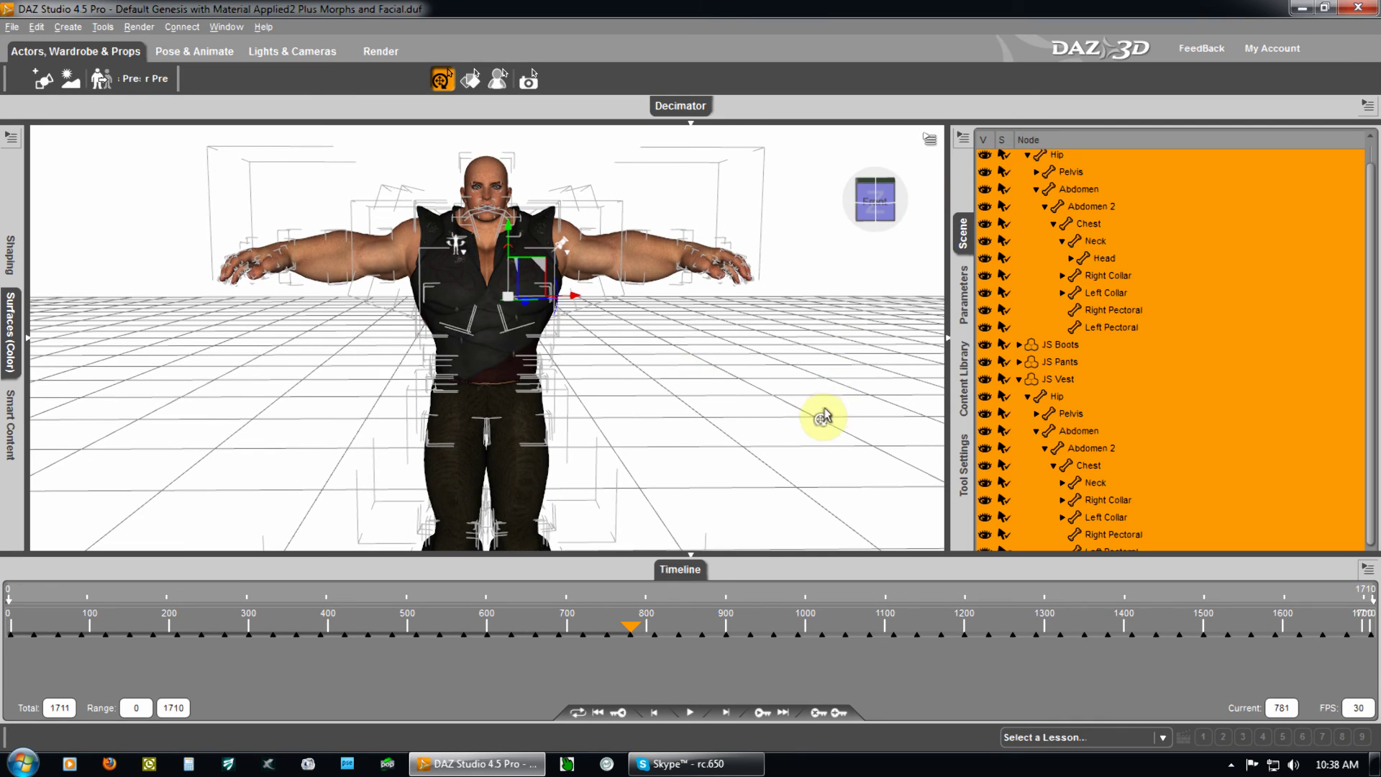
scroll(823, 419, "down", 5)
scroll(820, 419, "down", 3)
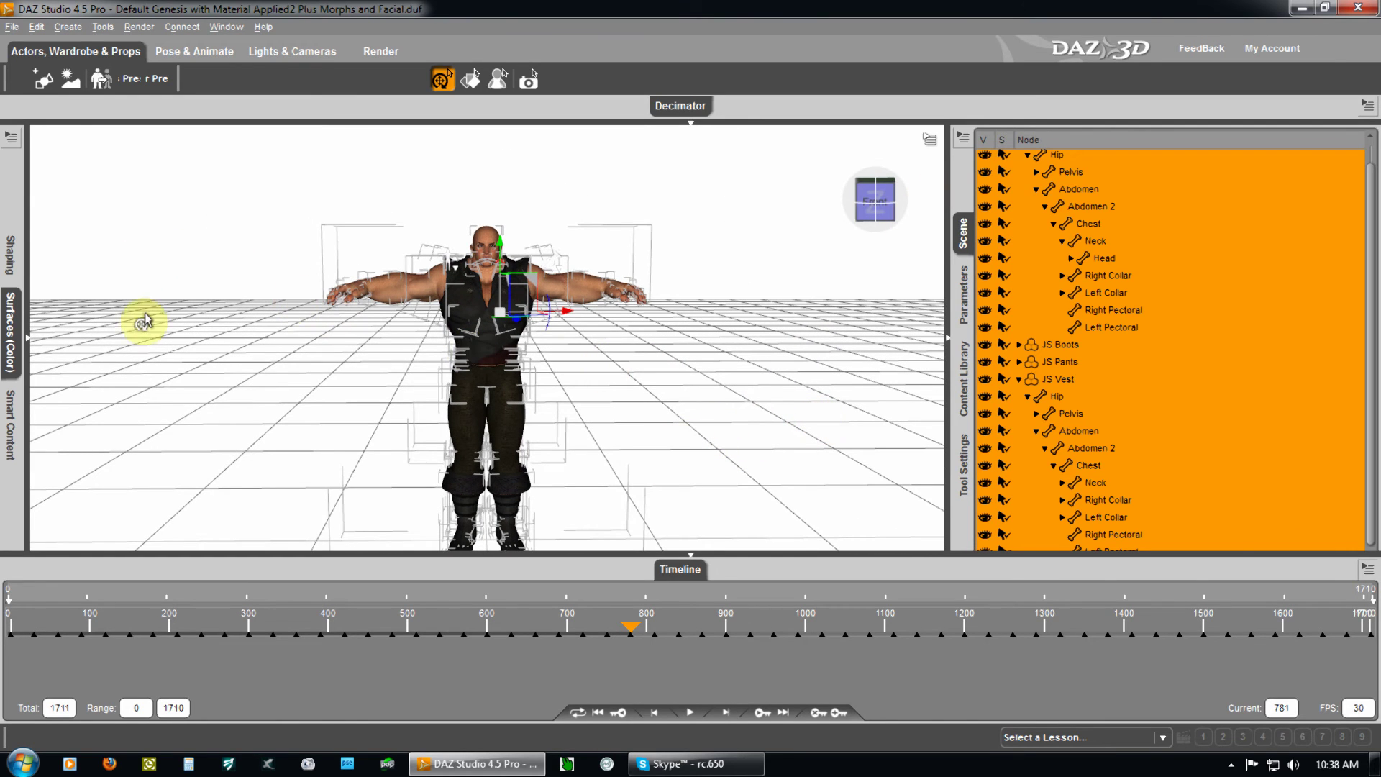
Export, deleting 'Zeroed For Attempt at Using OBJ.fbx' and saving over the Body Morphs and Facial+Materials FBX.
left_click(12, 27)
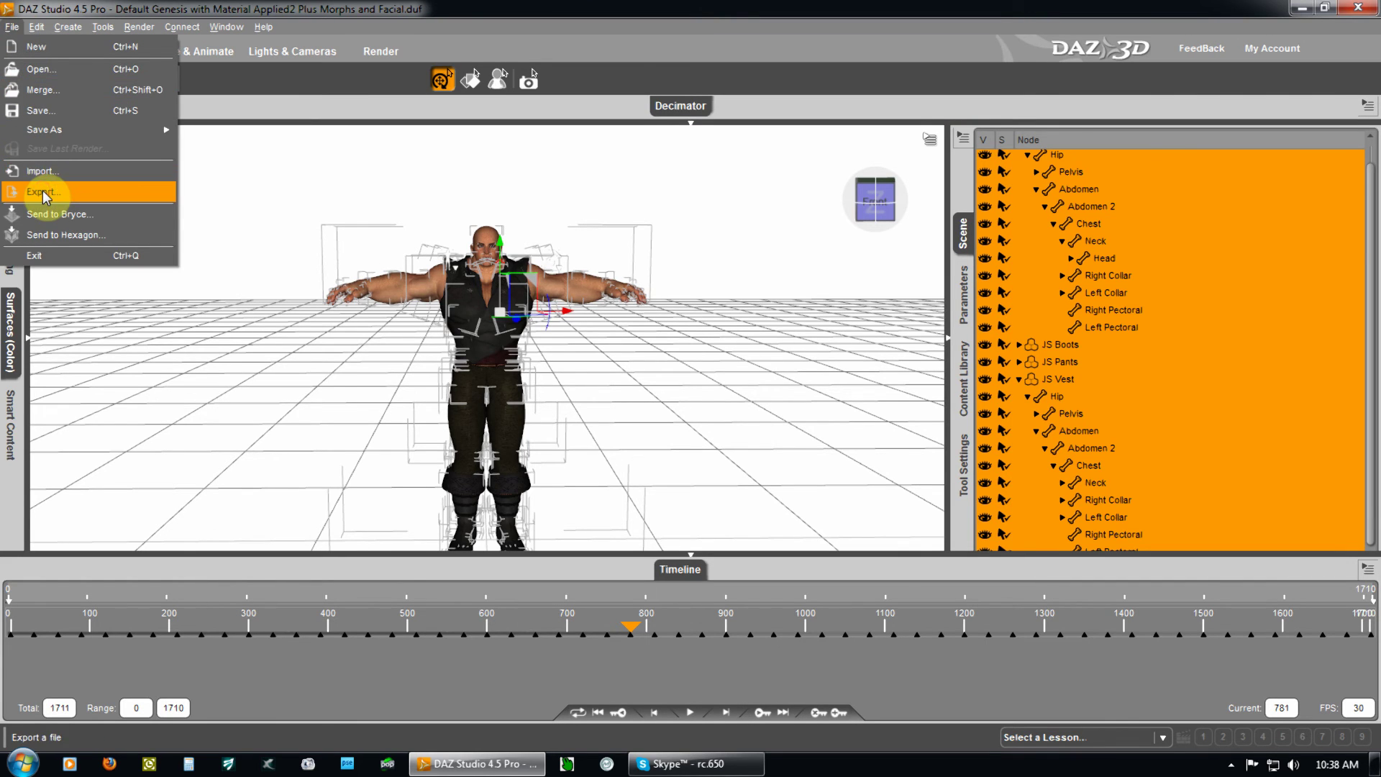
left_click(42, 190)
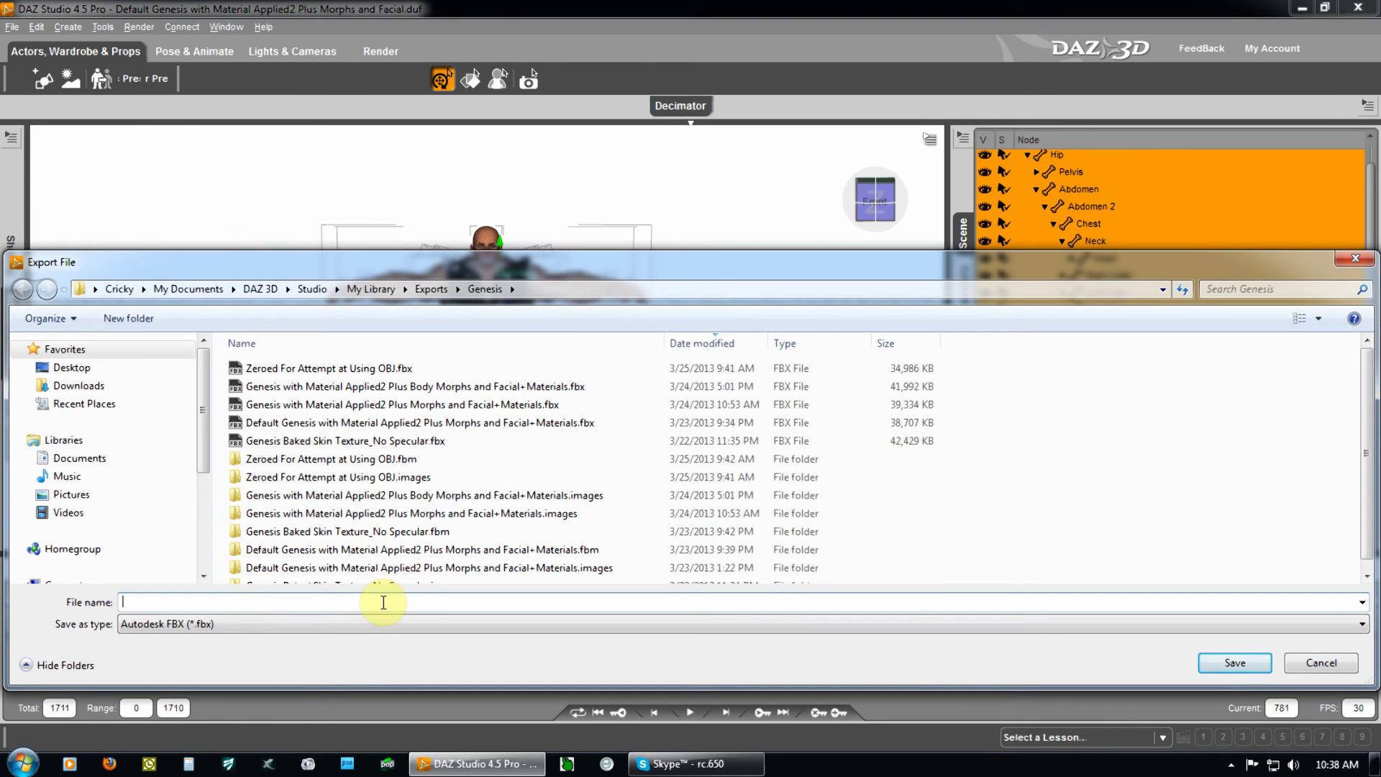
left_click(347, 371)
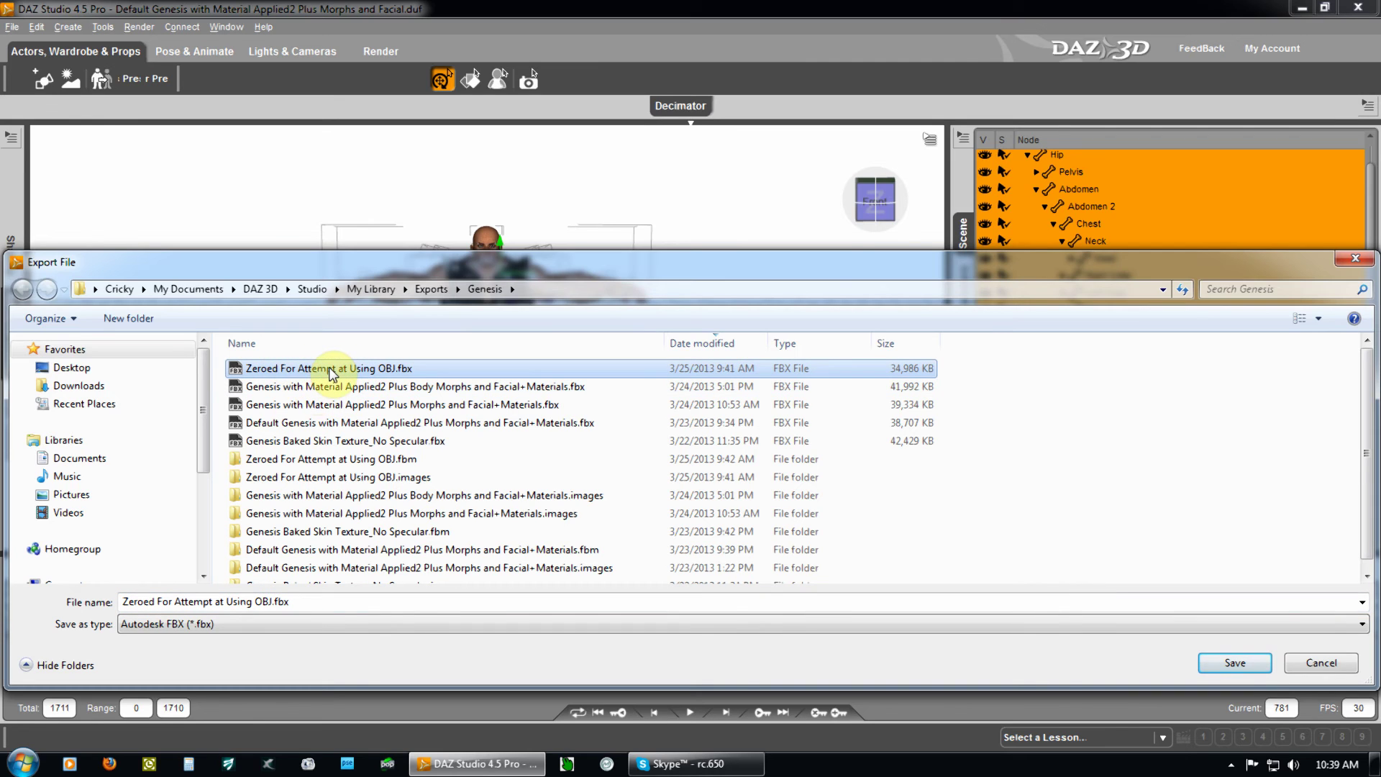
right_click(333, 371)
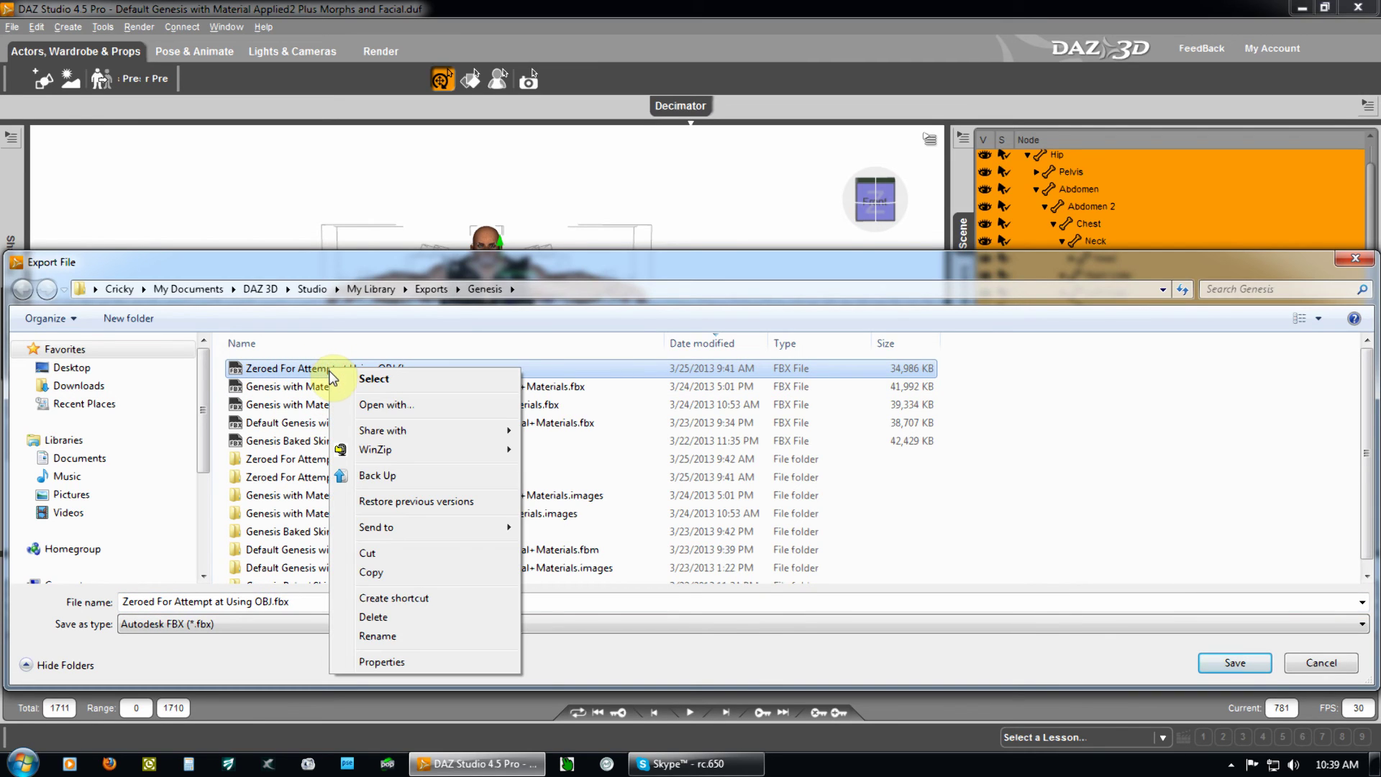
left_click(408, 614)
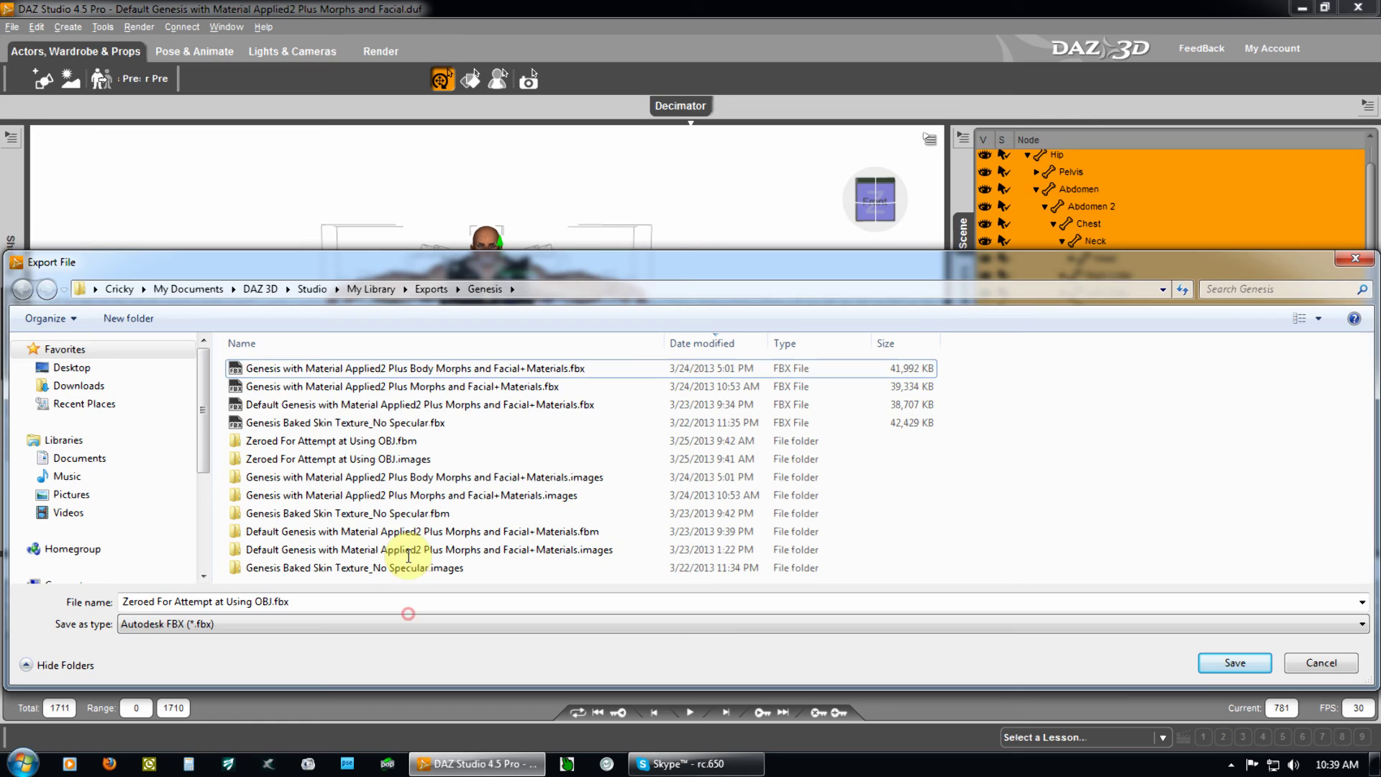
left_click(333, 371)
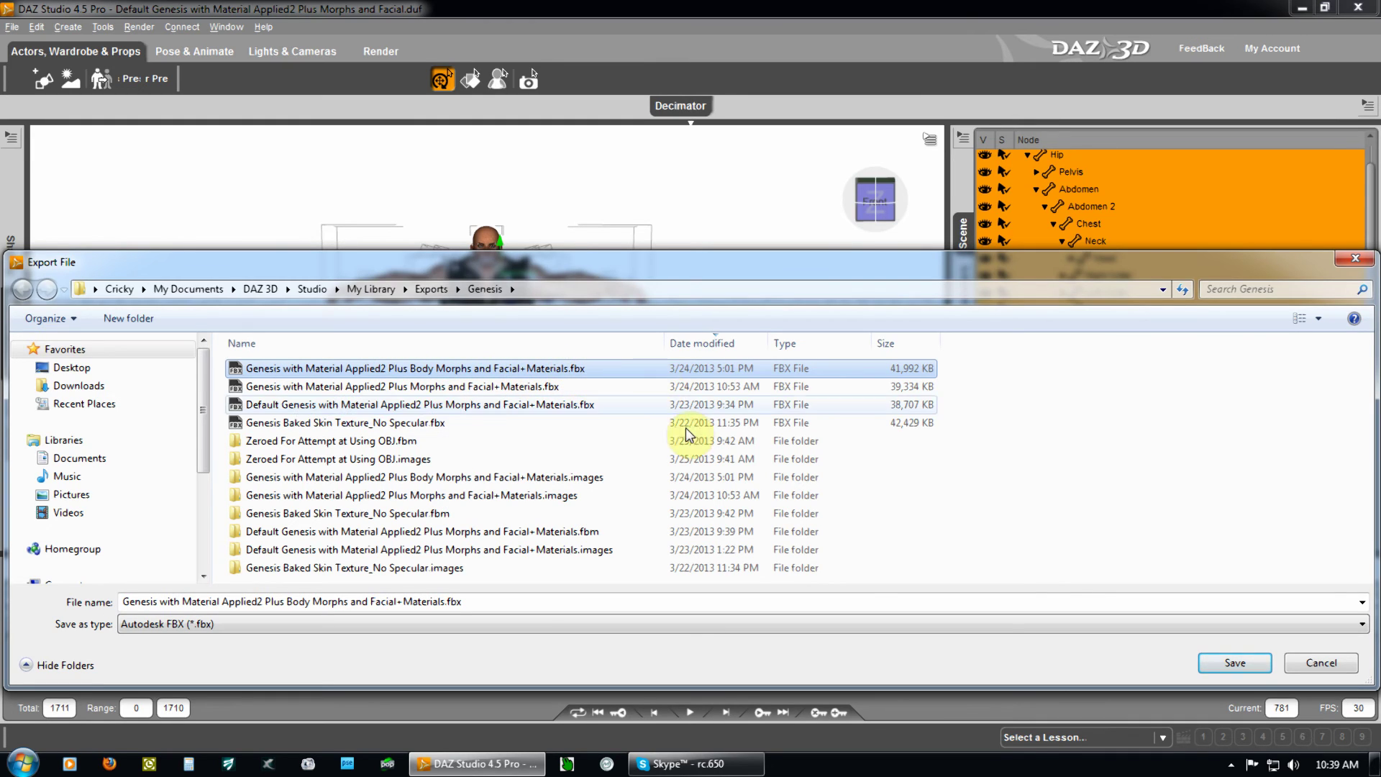
left_click(1230, 663)
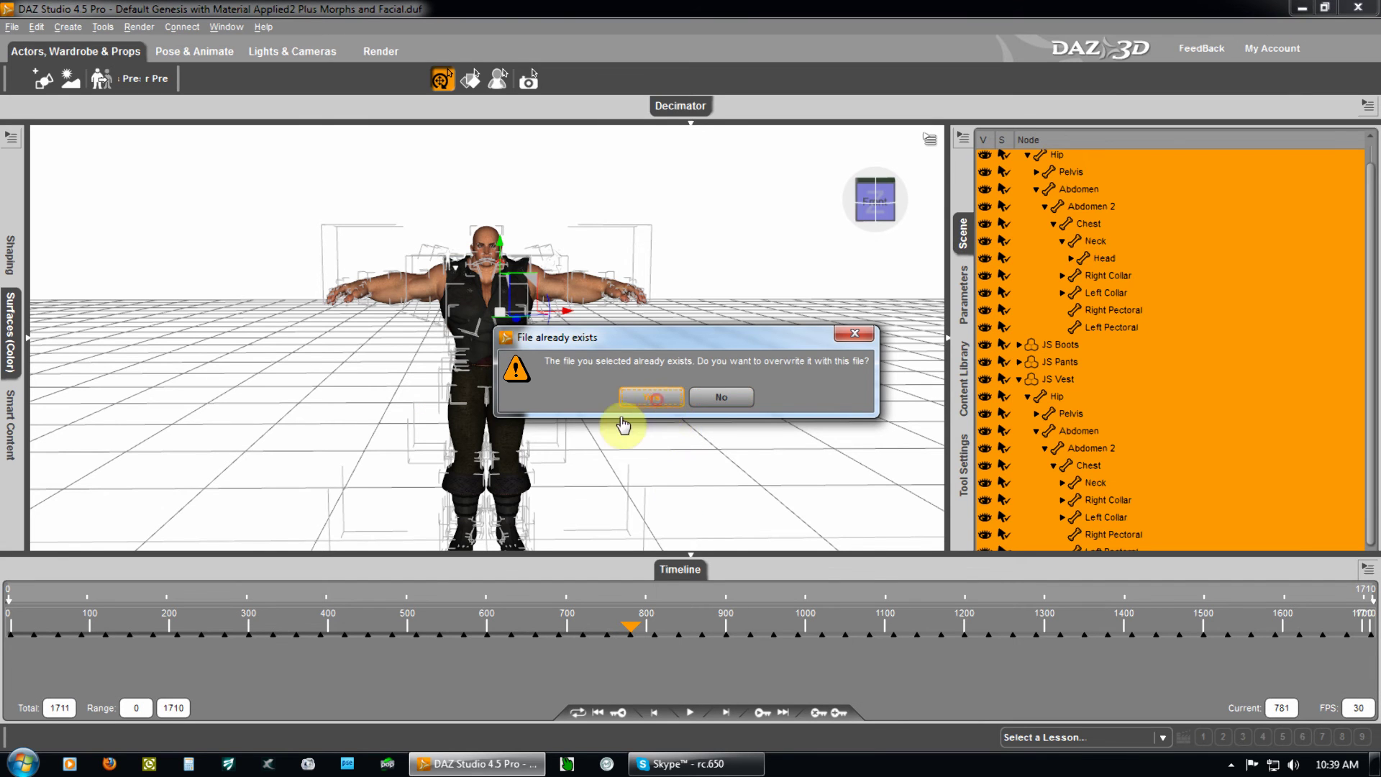
Confirm overwriting the existing FBX file.
left_click(653, 397)
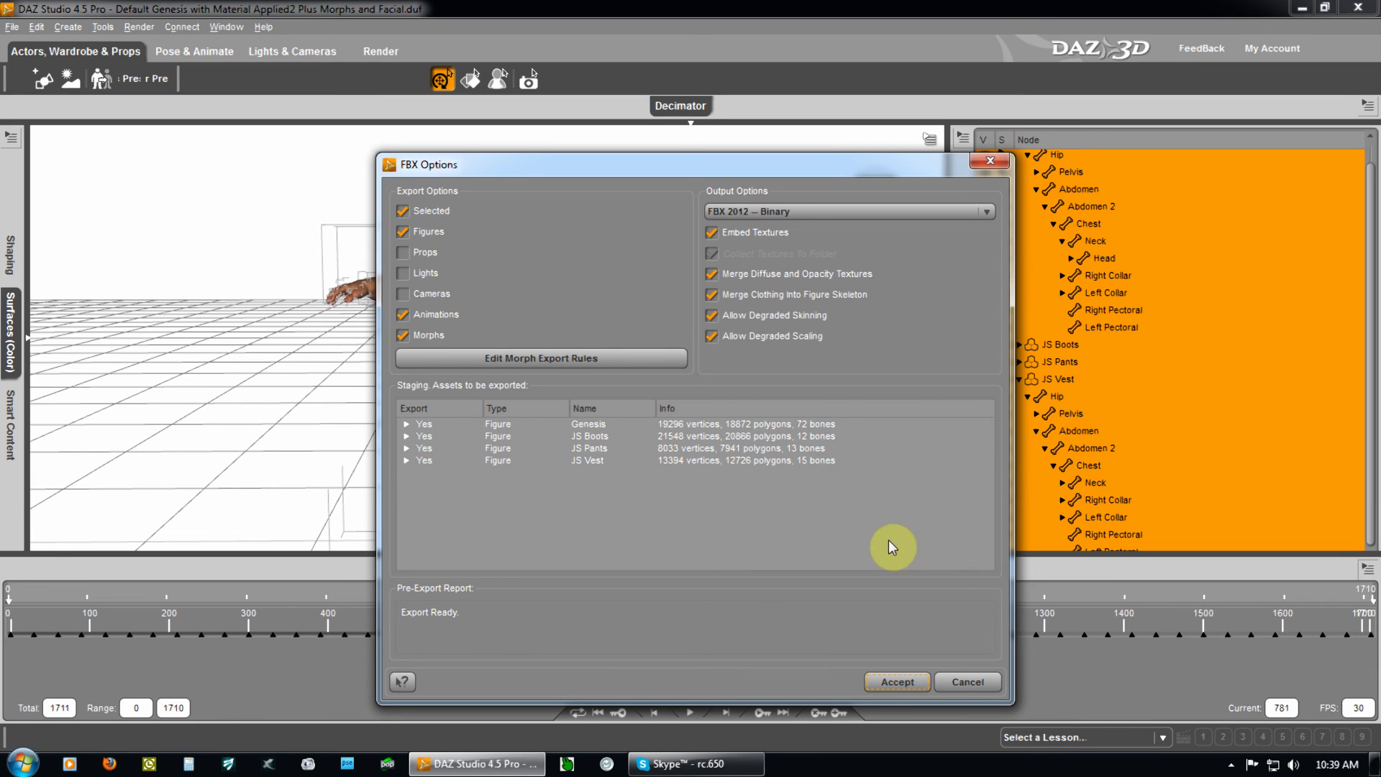
Accept the FBX 2012 Binary options with figures, animations and morphs to start exporting.
left_click(897, 682)
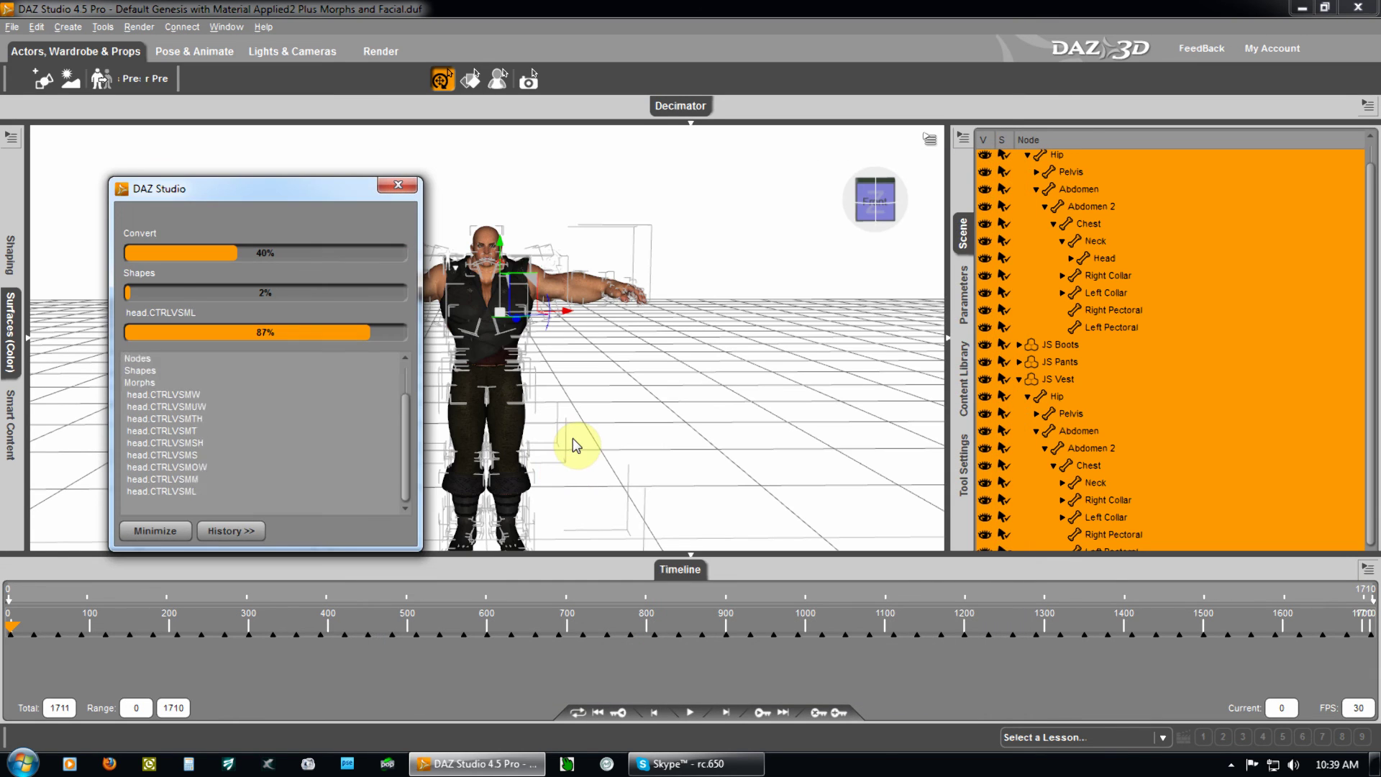